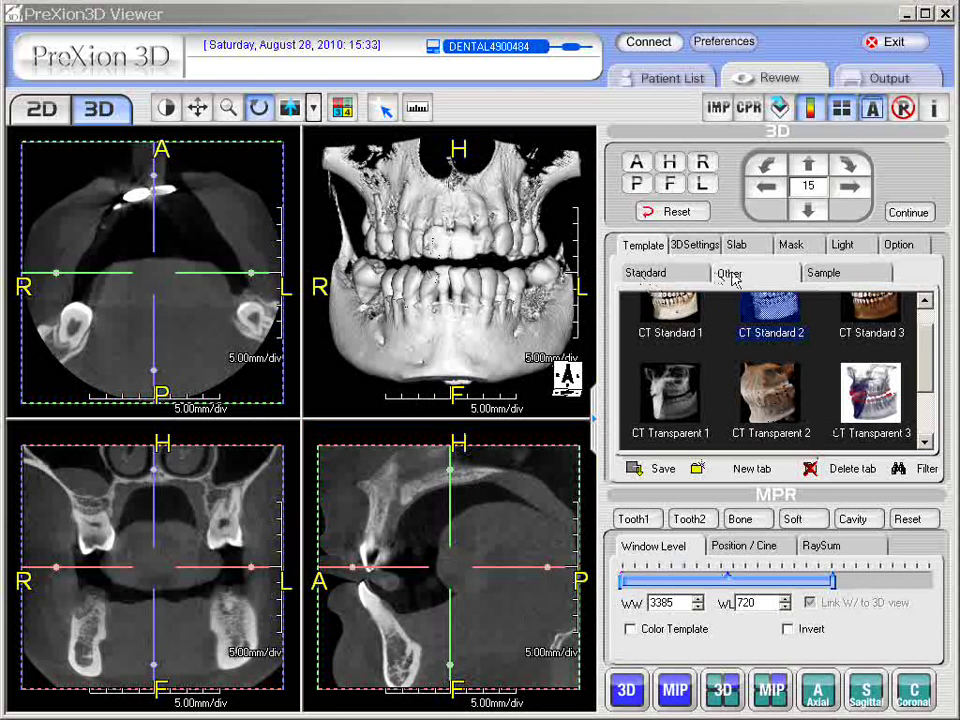
Apply the CT Transparent 2 template from the Other template set to the 3D view.
left_click(666, 276)
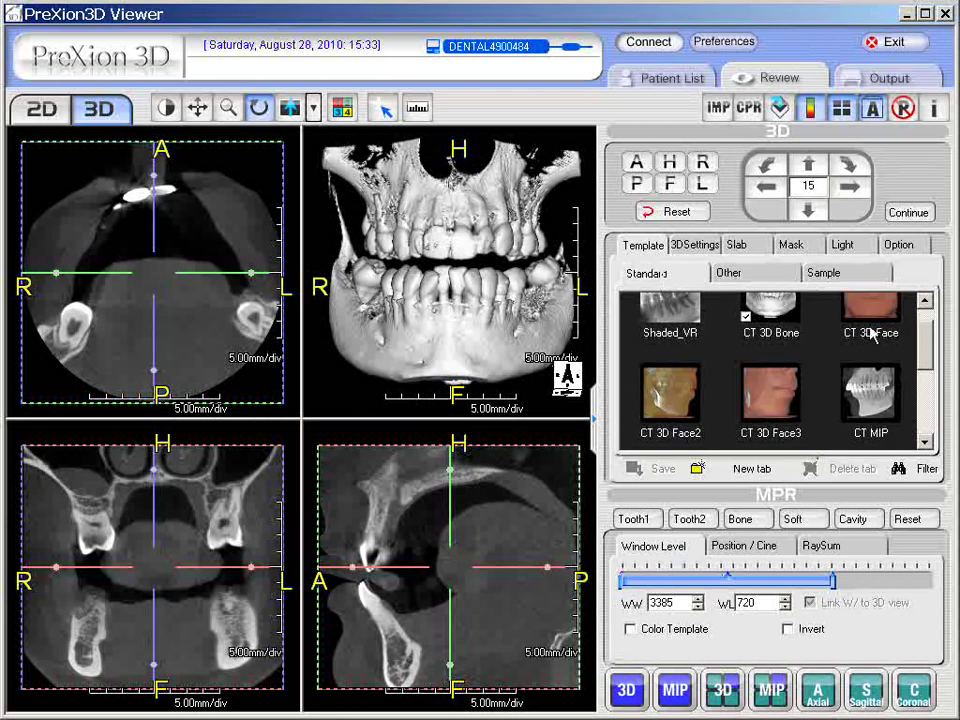
scroll(860, 350, "up", 1)
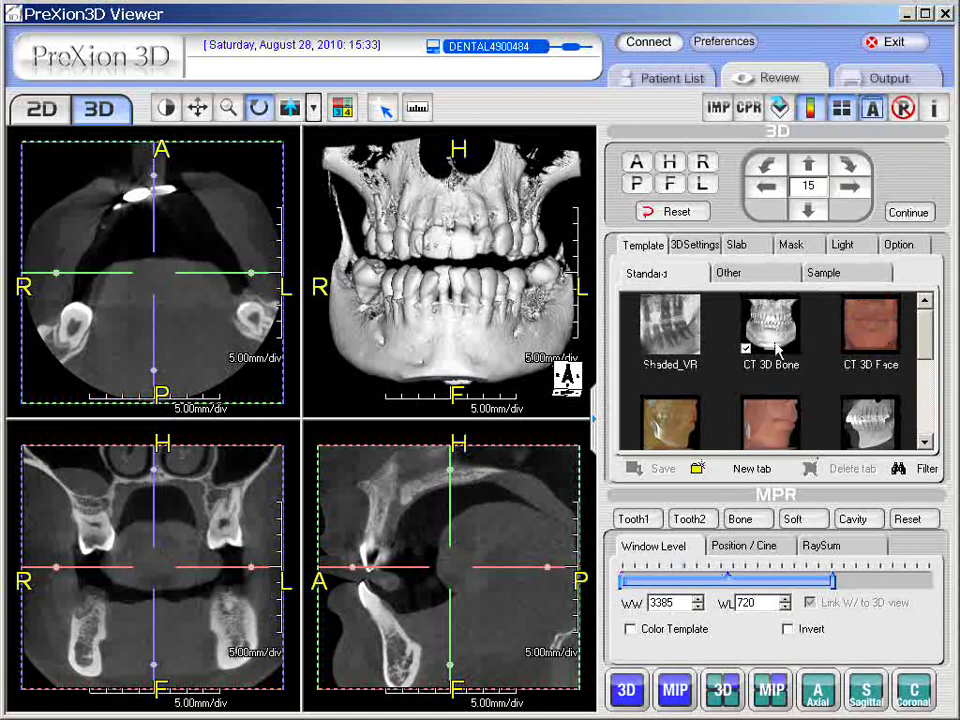
left_click(745, 276)
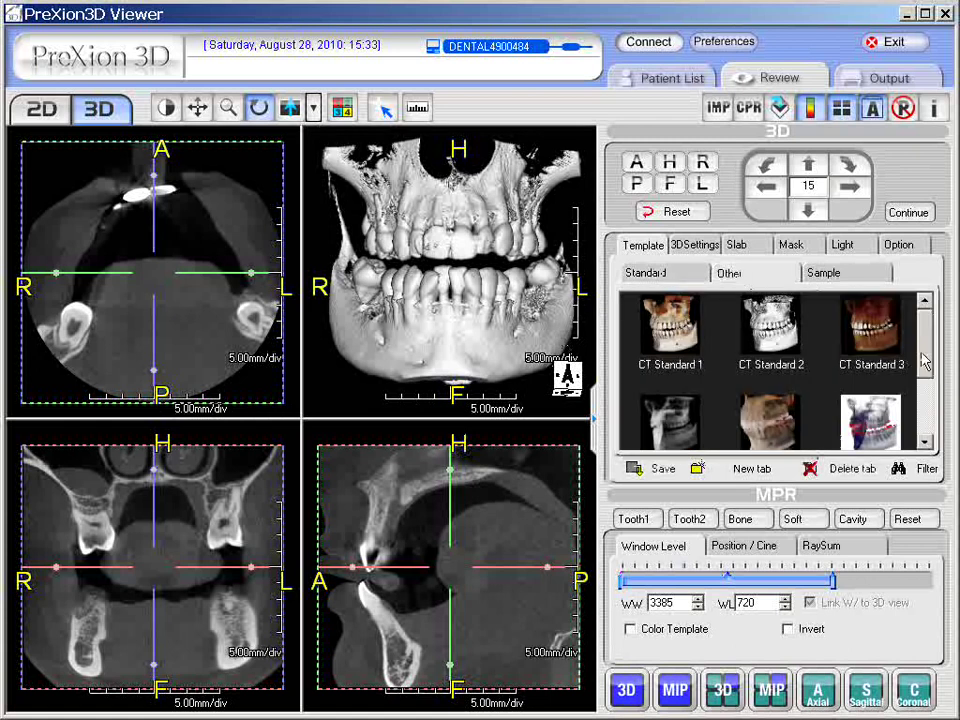
scroll(770, 380, "down", 1)
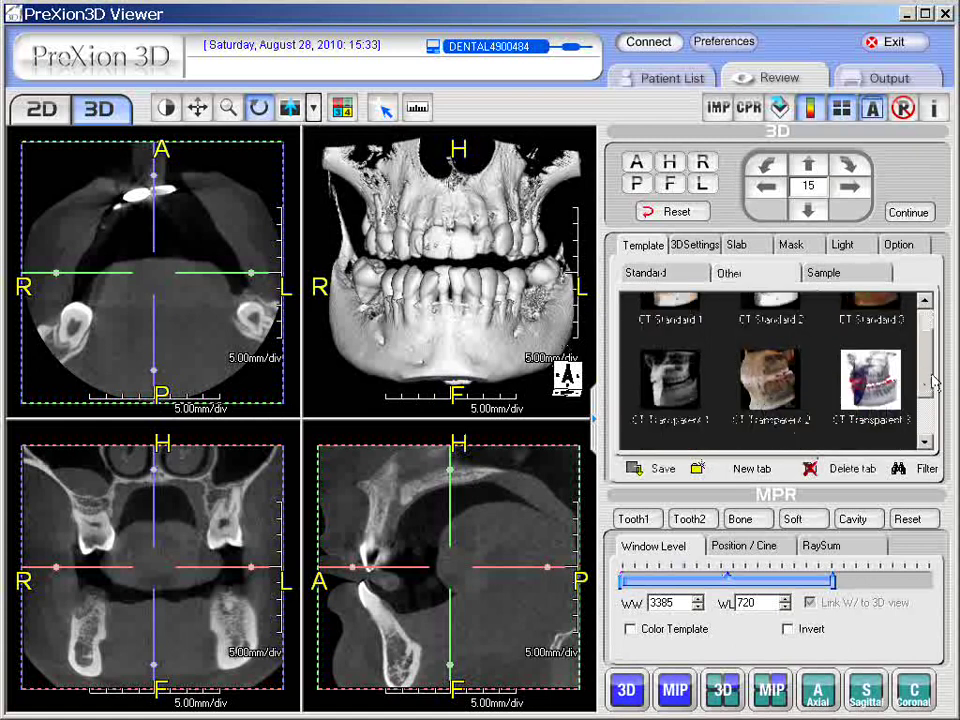
left_click(775, 390)
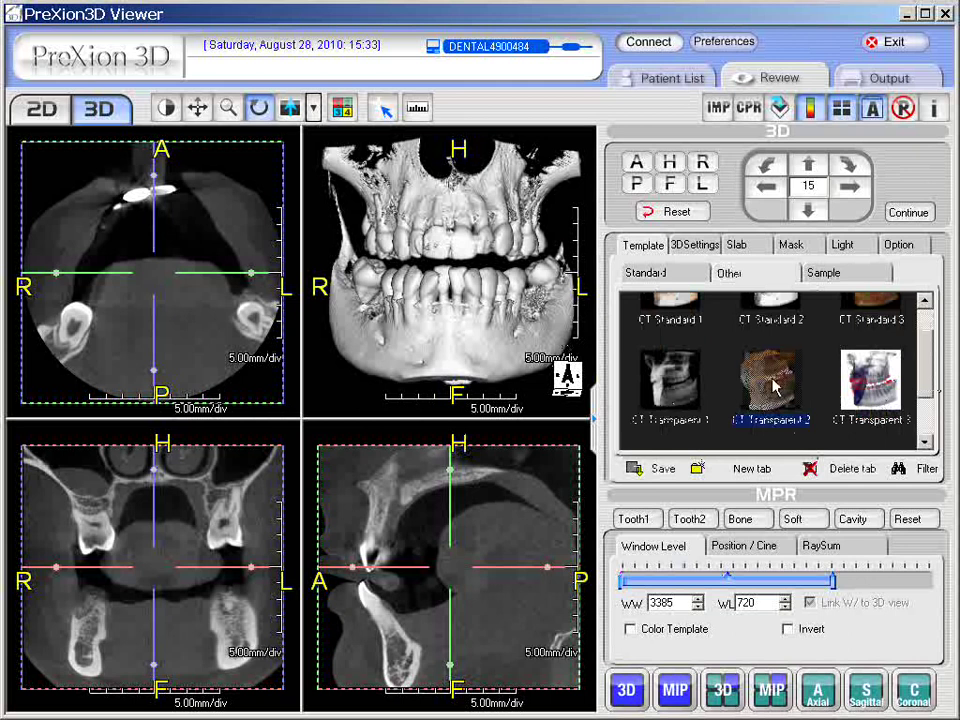
left_click(424, 343)
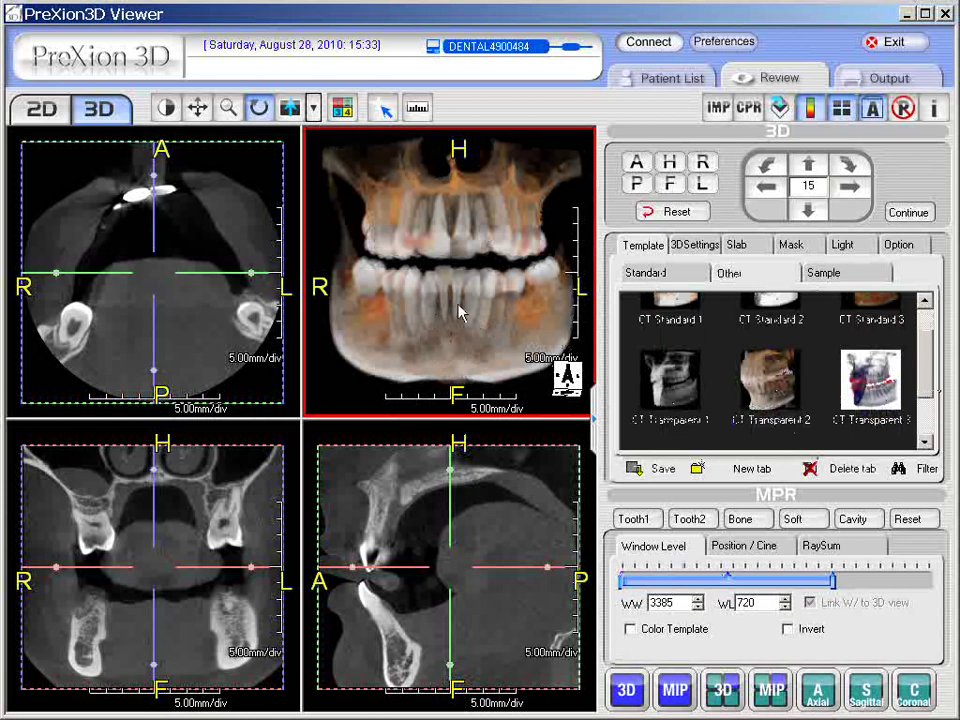
left_click(457, 566)
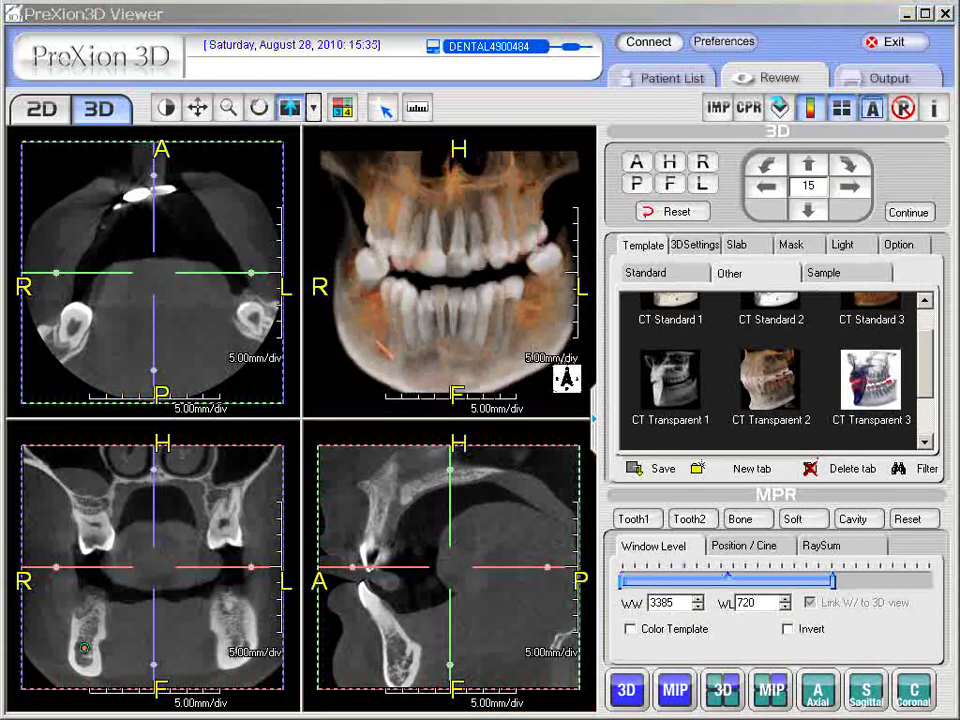
Rotate the 3D rendering around the orange canal, reset its orientation, and tilt it again to inspect the canal in the jaw.
left_click(493, 410)
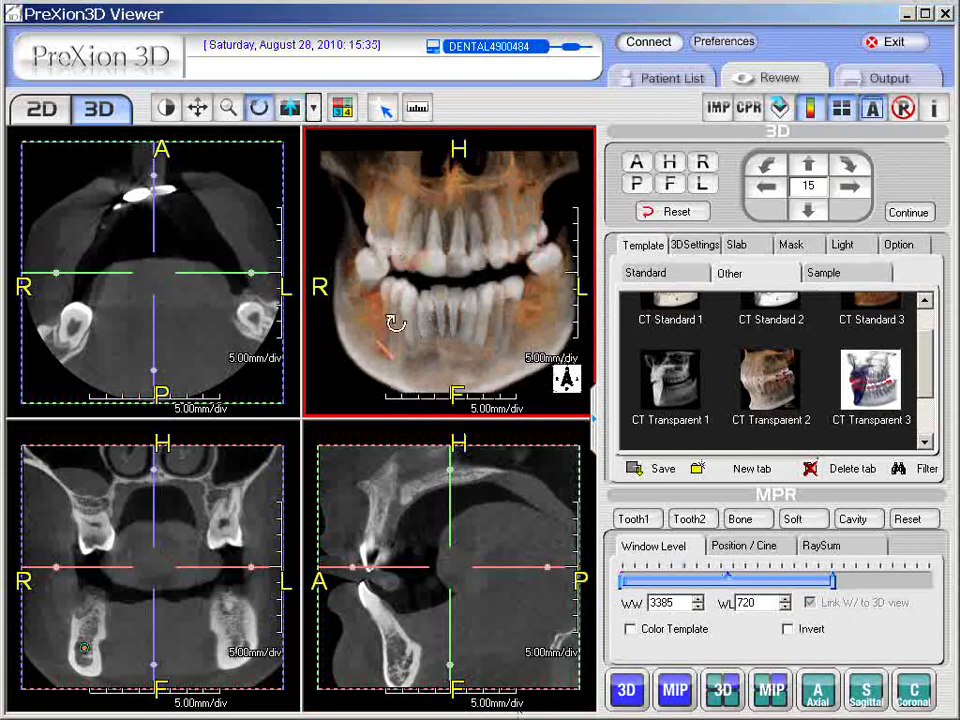
left_click_drag(392, 321, 553, 240)
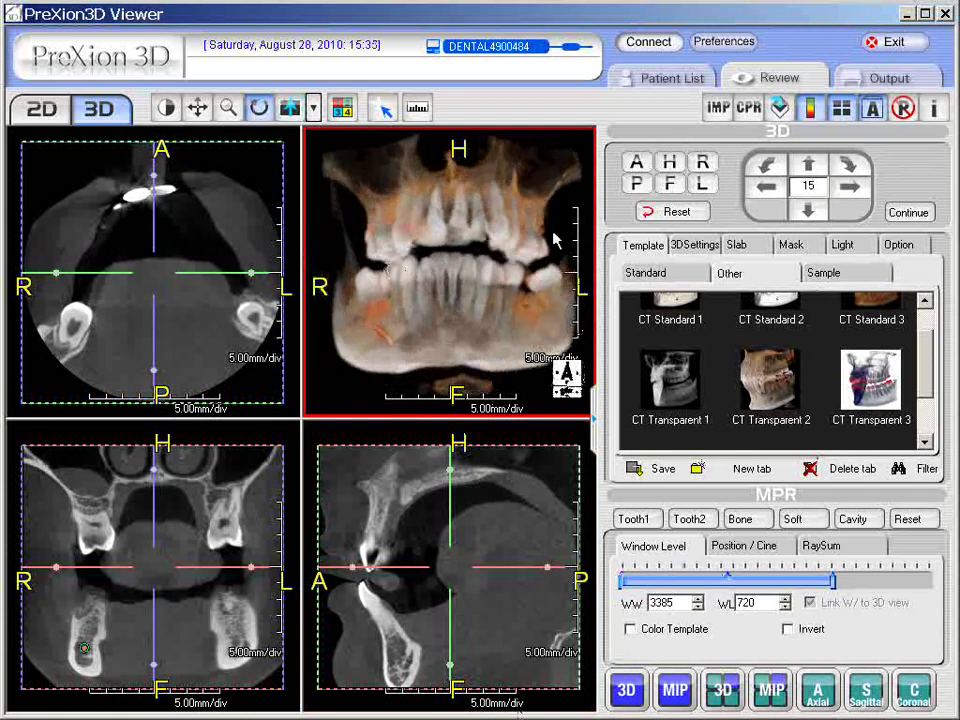
left_click(679, 212)
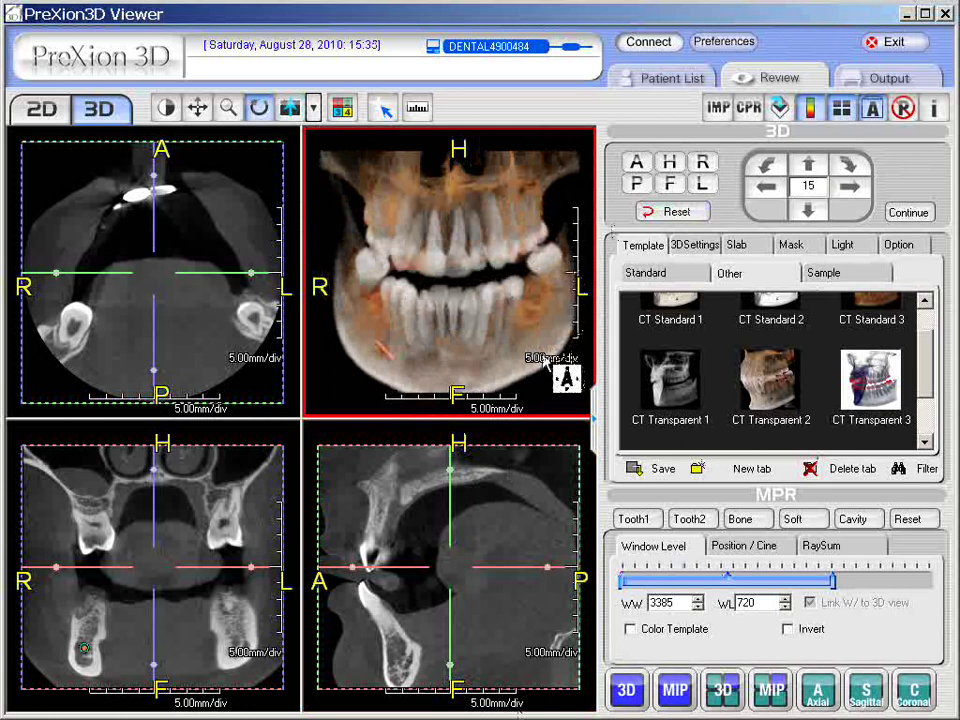
left_click_drag(456, 369, 476, 339)
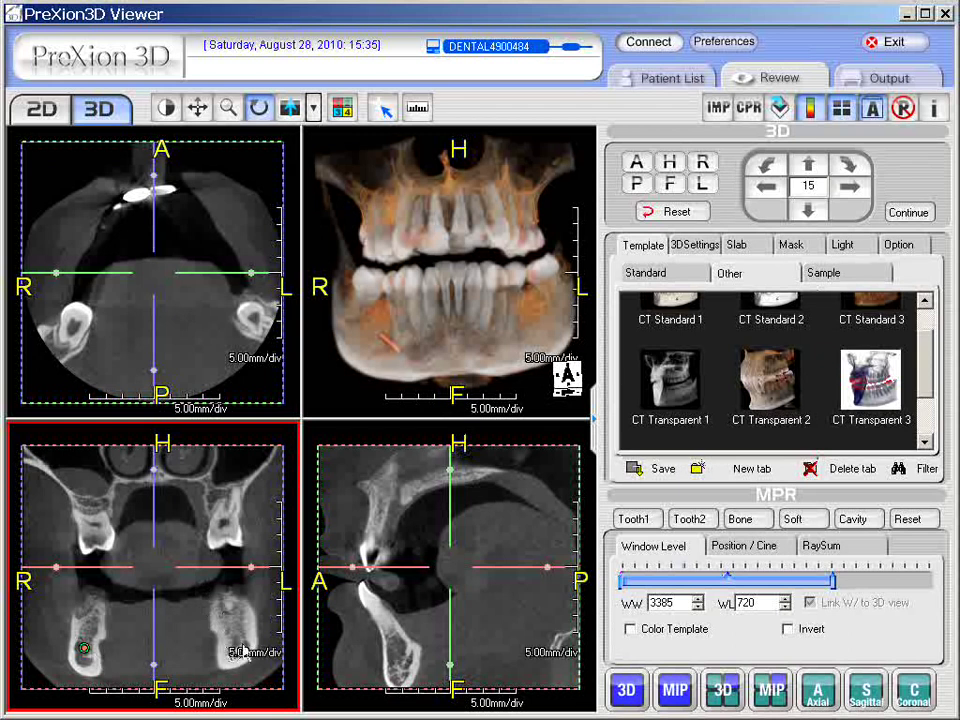
Browse the coronal slices to the mandibular canal on the patient's left side and center the slice crosshair on it.
scroll(214, 640, "down", 3)
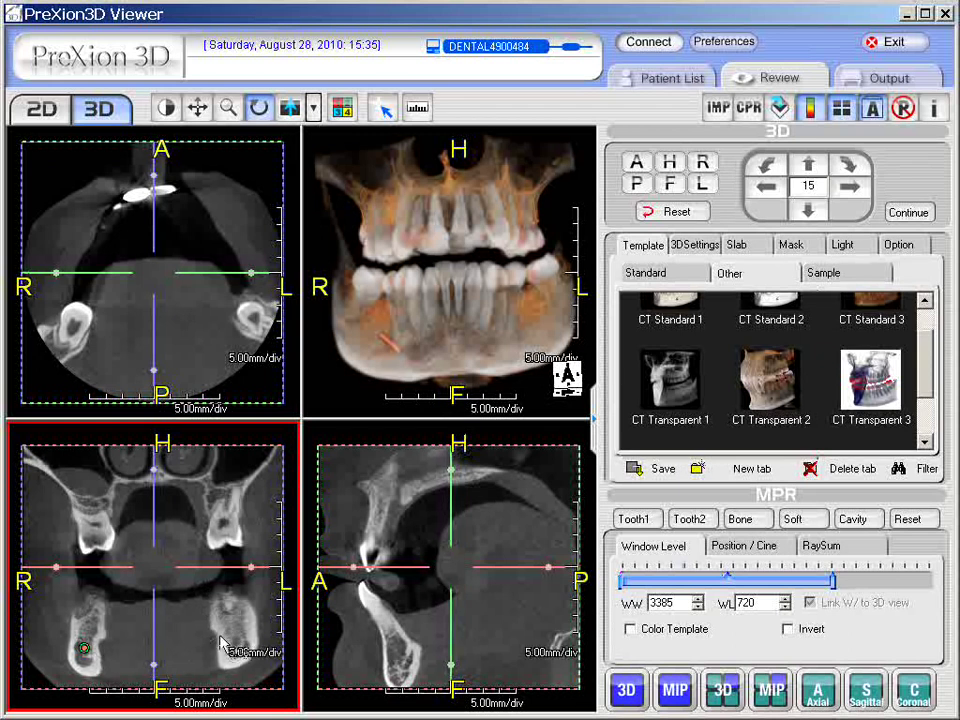
scroll(225, 655, "down", 3)
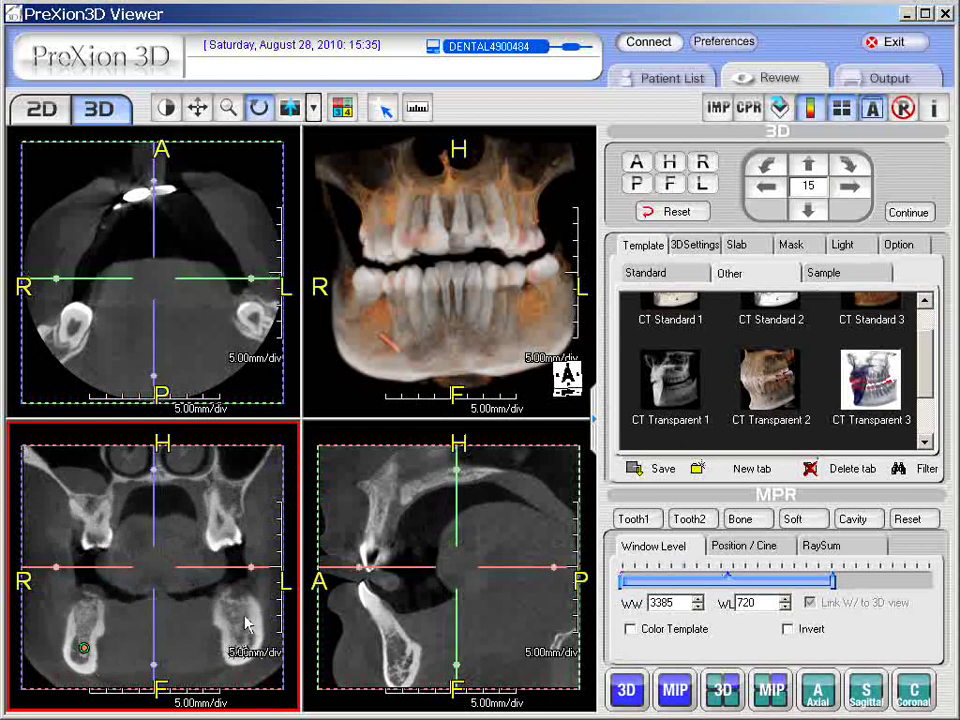
left_click_drag(244, 616, 222, 612)
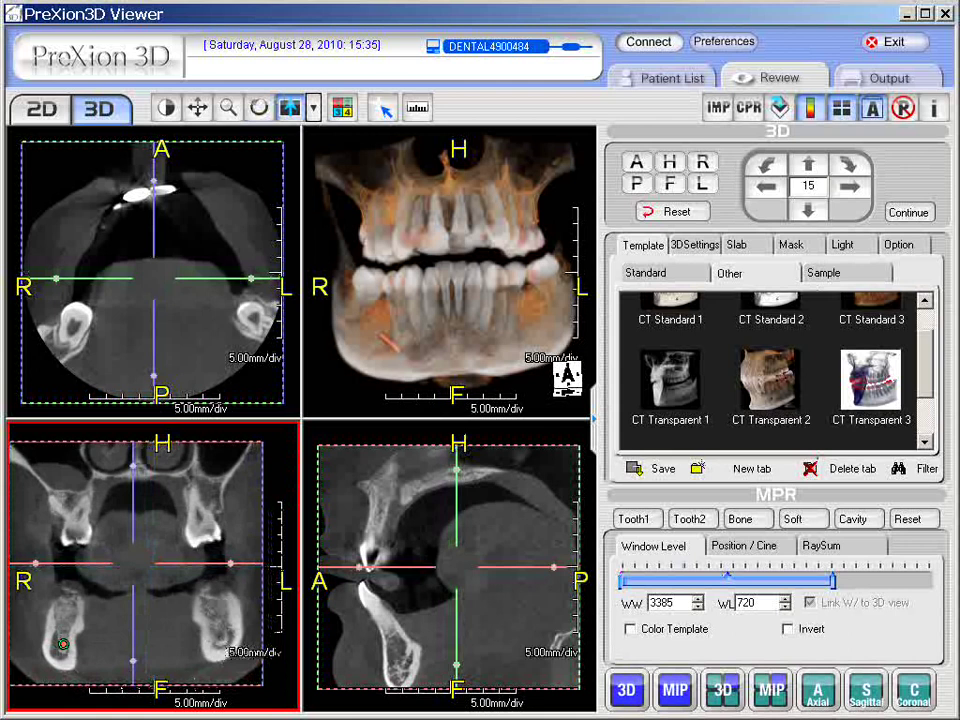
left_click_drag(92, 718, 115, 657)
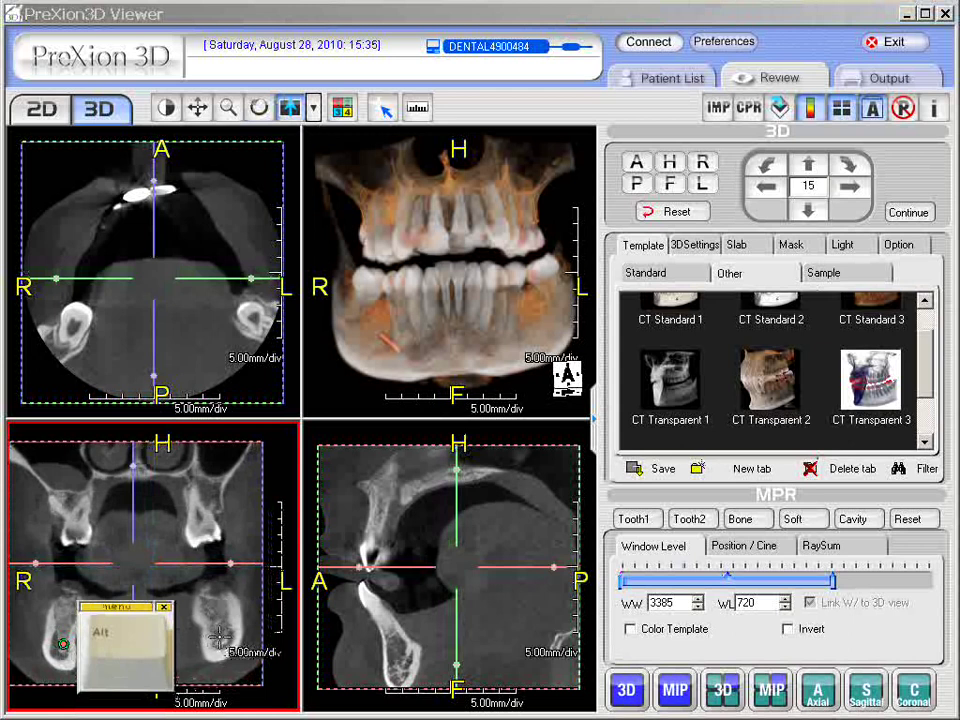
left_click(218, 636)
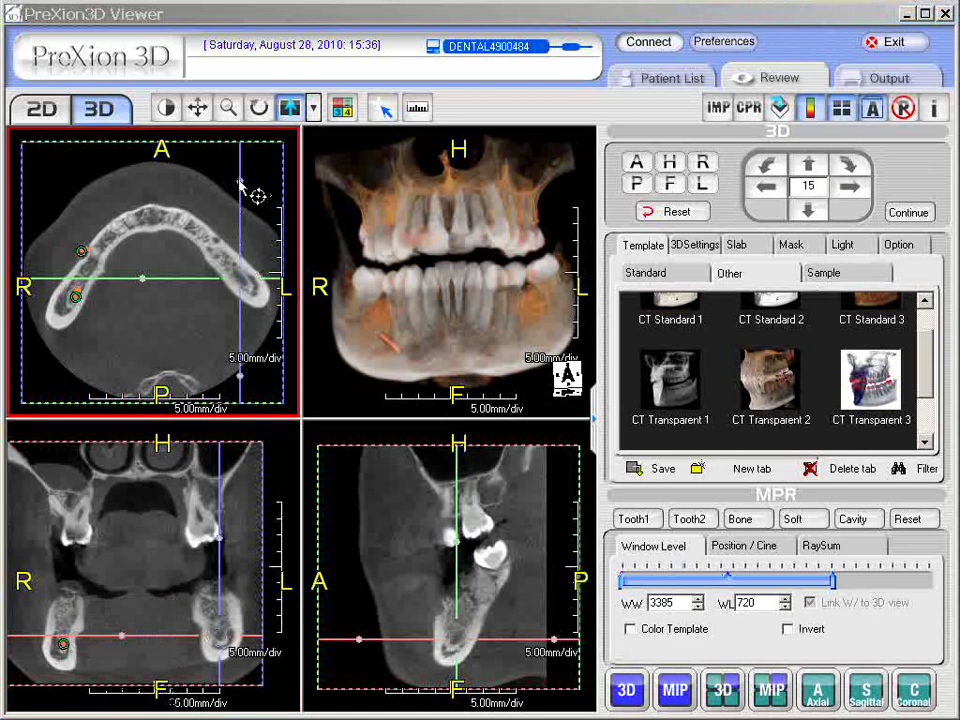
Rotate the sagittal slice line in the axial view to align with the left body of the mandible.
left_click_drag(241, 185, 202, 196)
left_click(523, 561)
left_click(222, 265)
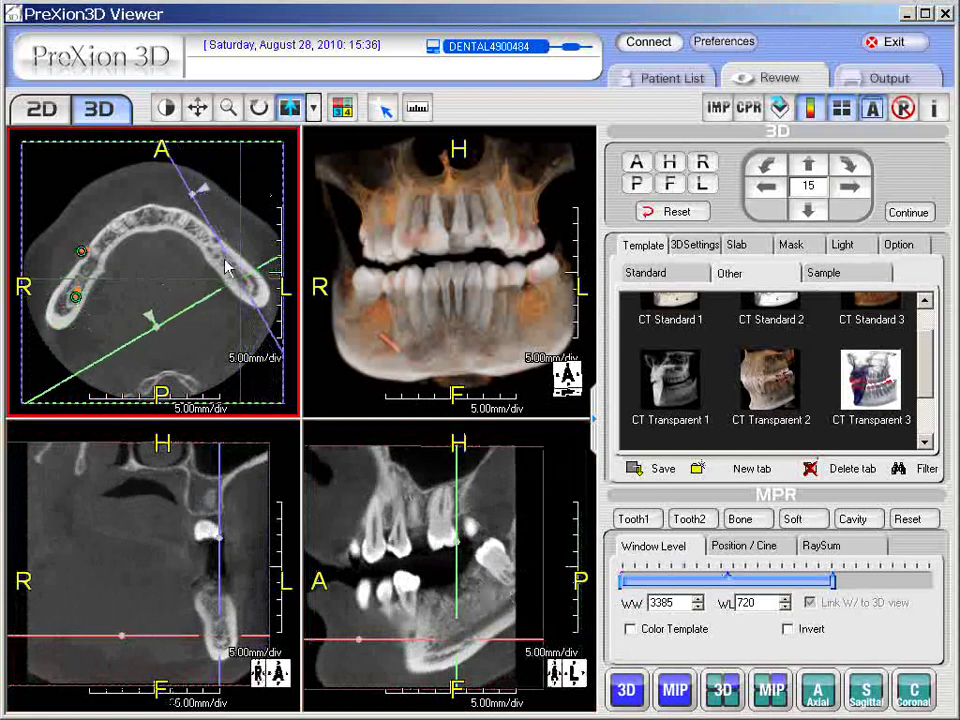
left_click(405, 381)
left_click(460, 550)
left_click(228, 205)
left_click_drag(193, 196, 183, 203)
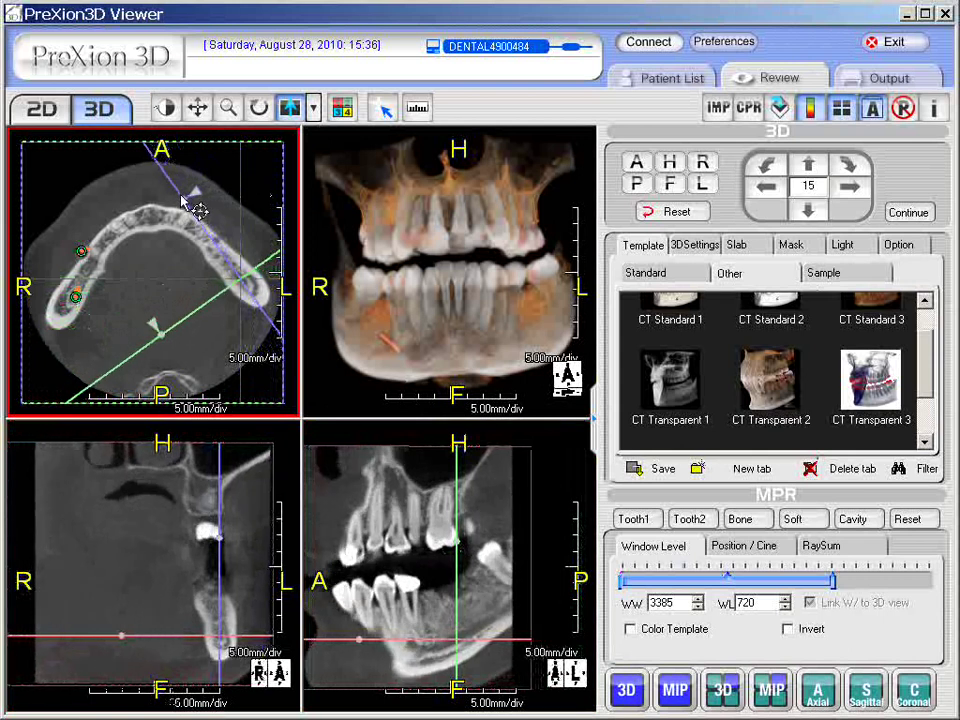
left_click(467, 546)
scroll(490, 613, "down", 3)
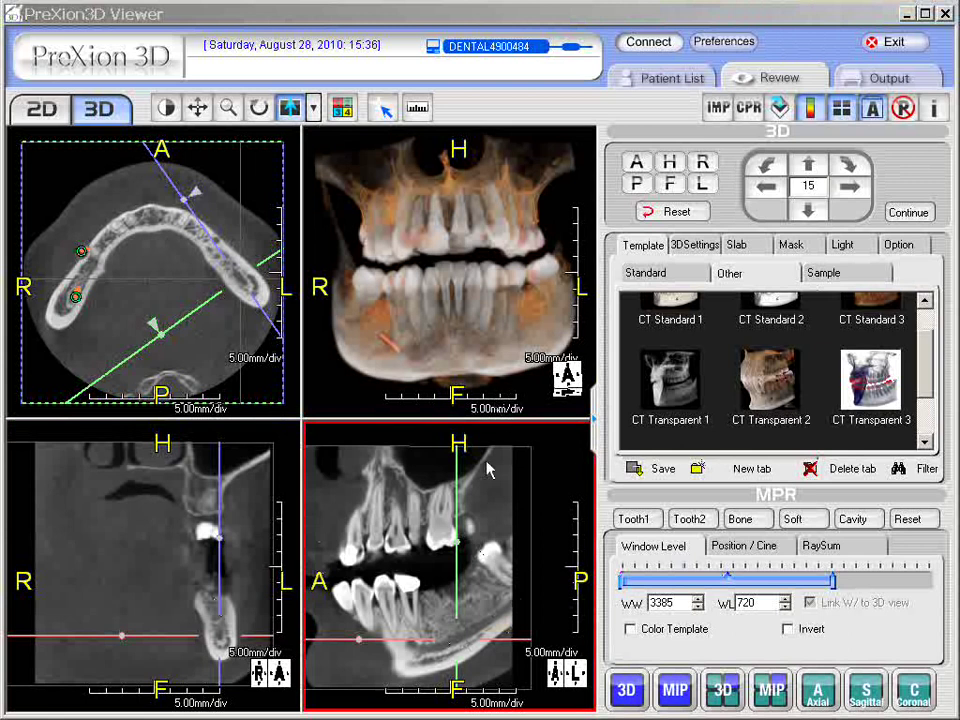
Add a new mandibular canal in implant planning and set its color to purple.
left_click(720, 108)
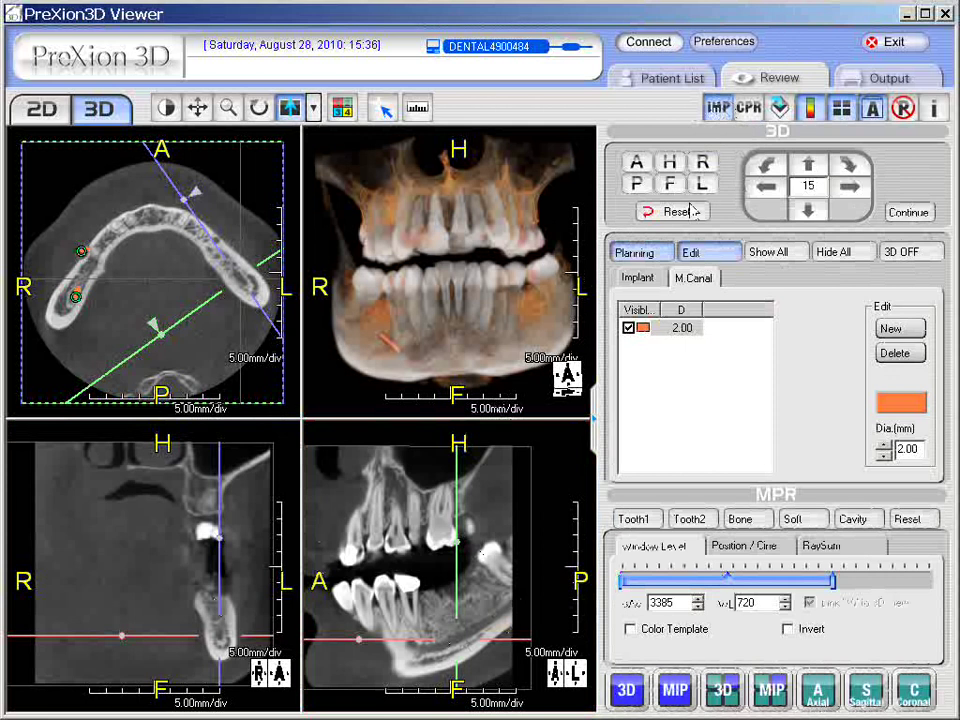
left_click(717, 254)
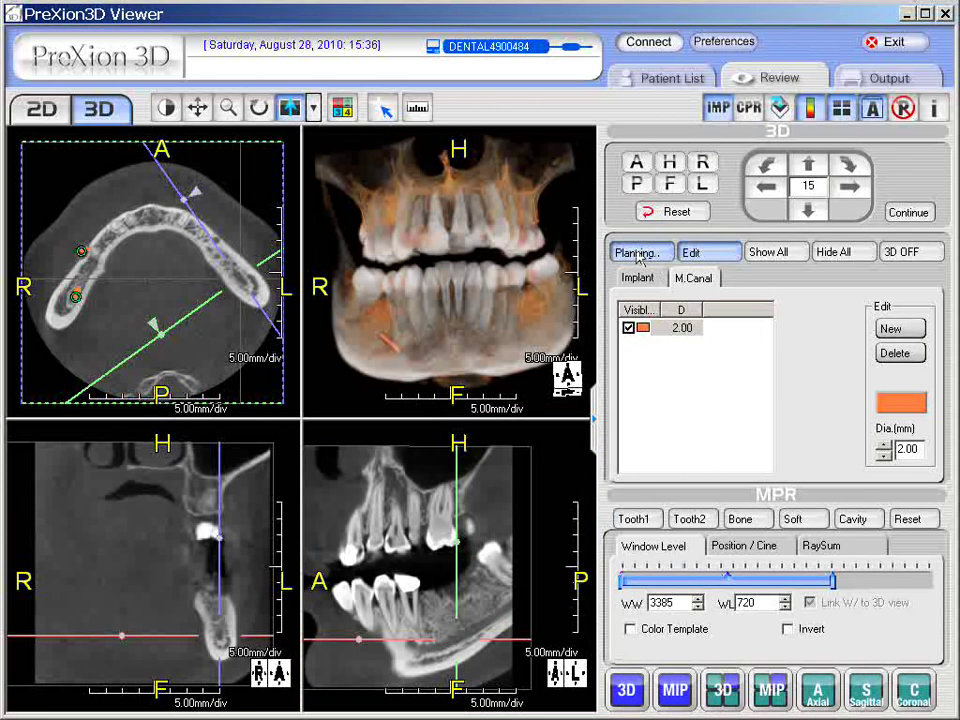
left_click(893, 330)
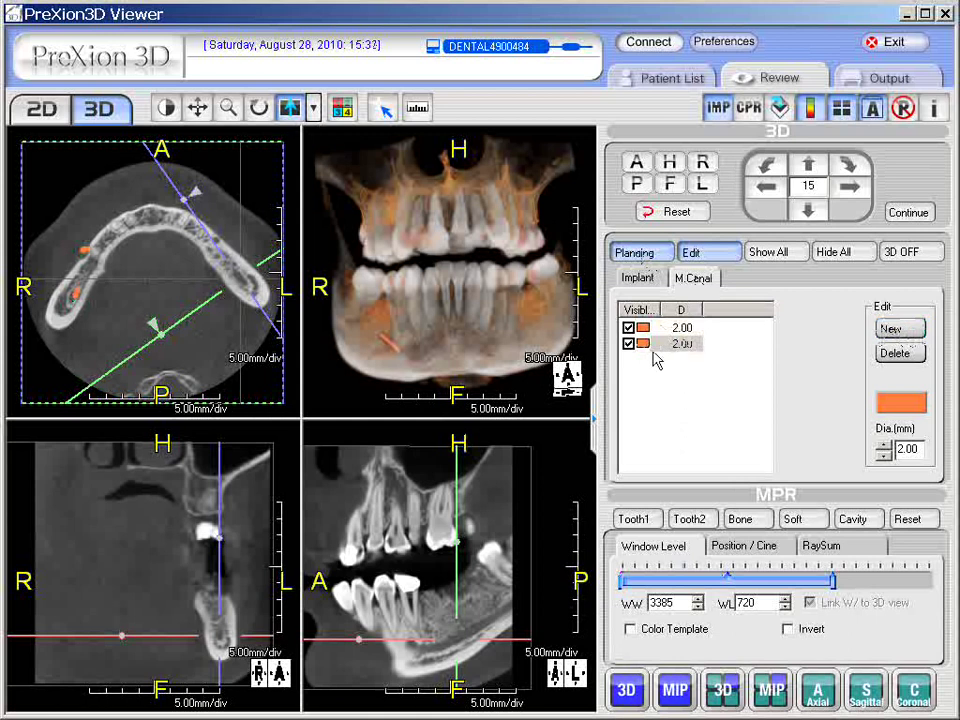
left_click(508, 444)
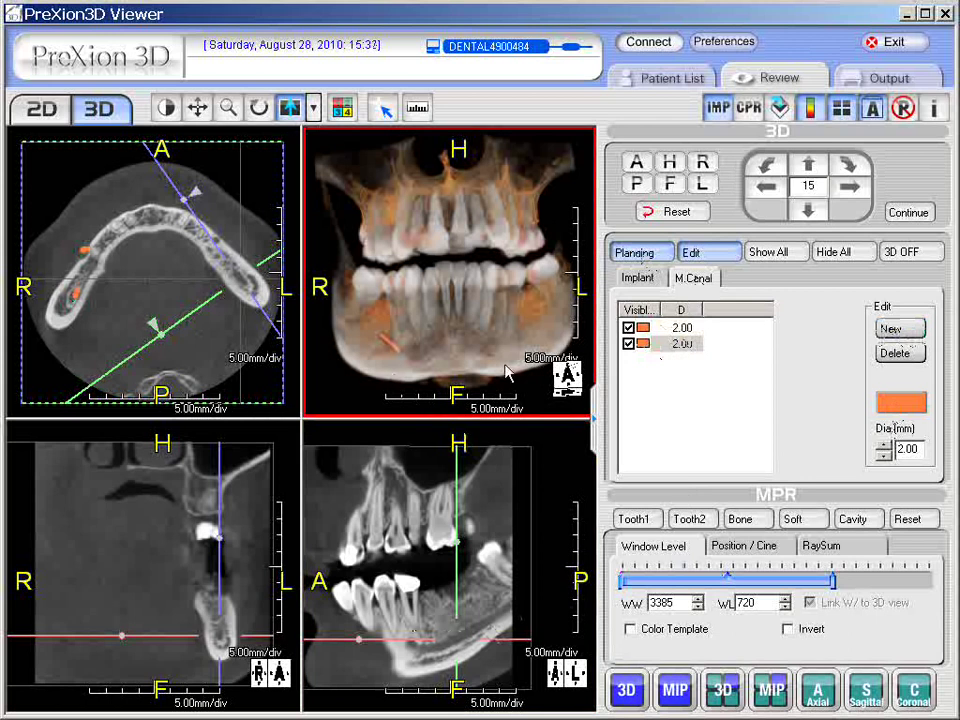
left_click(904, 404)
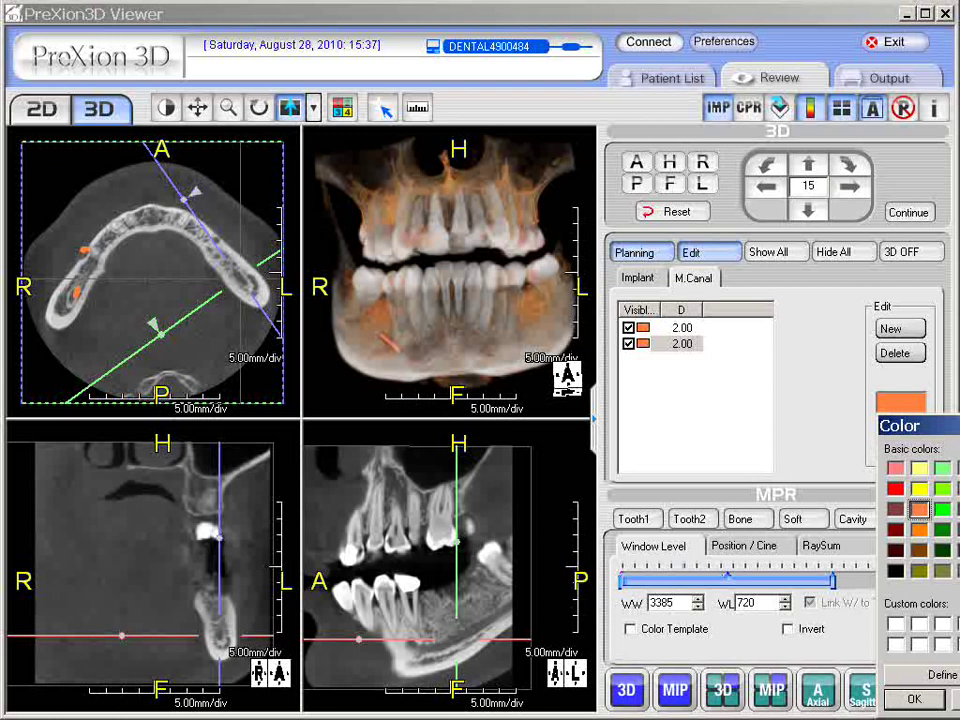
left_click(914, 700)
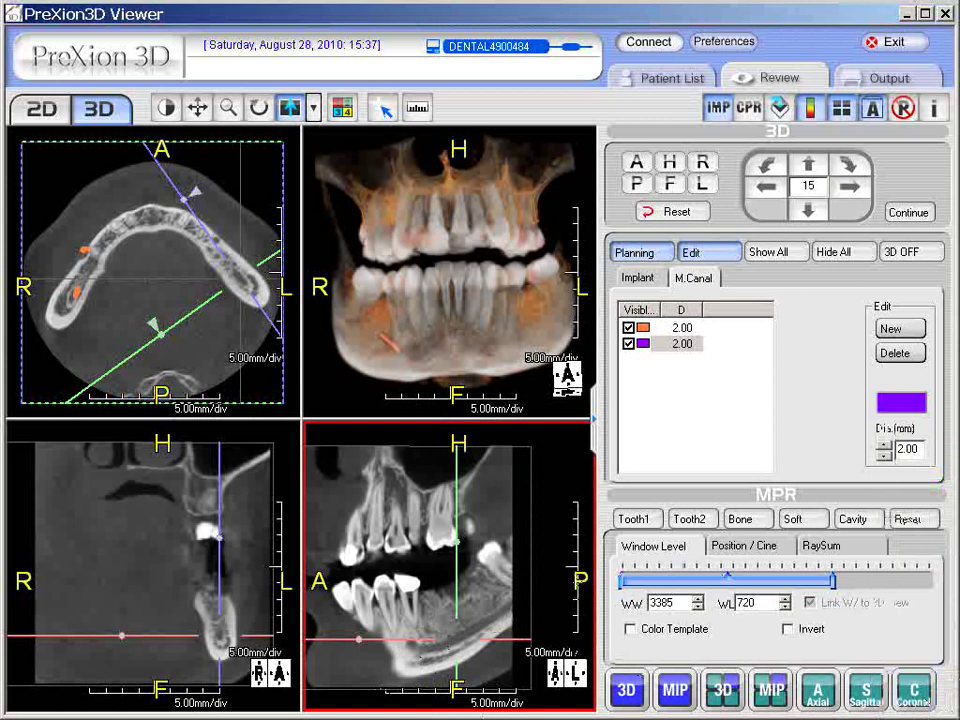
Place five purple canal points along the left mandibular canal in the sagittal view and move the last point downward.
left_click_drag(344, 719, 324, 649)
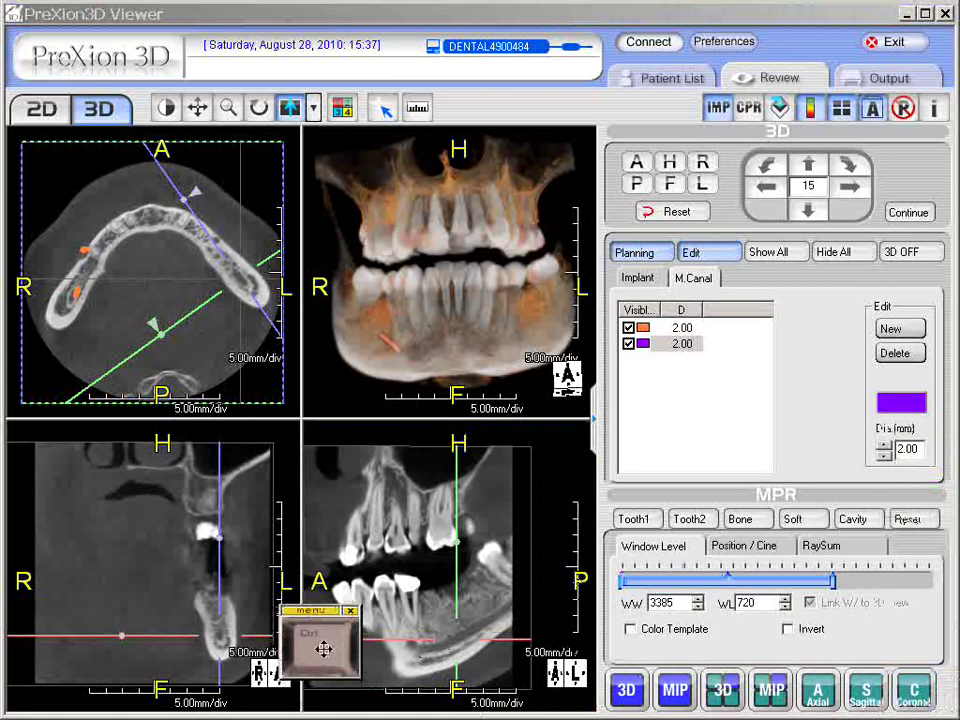
left_click(503, 608)
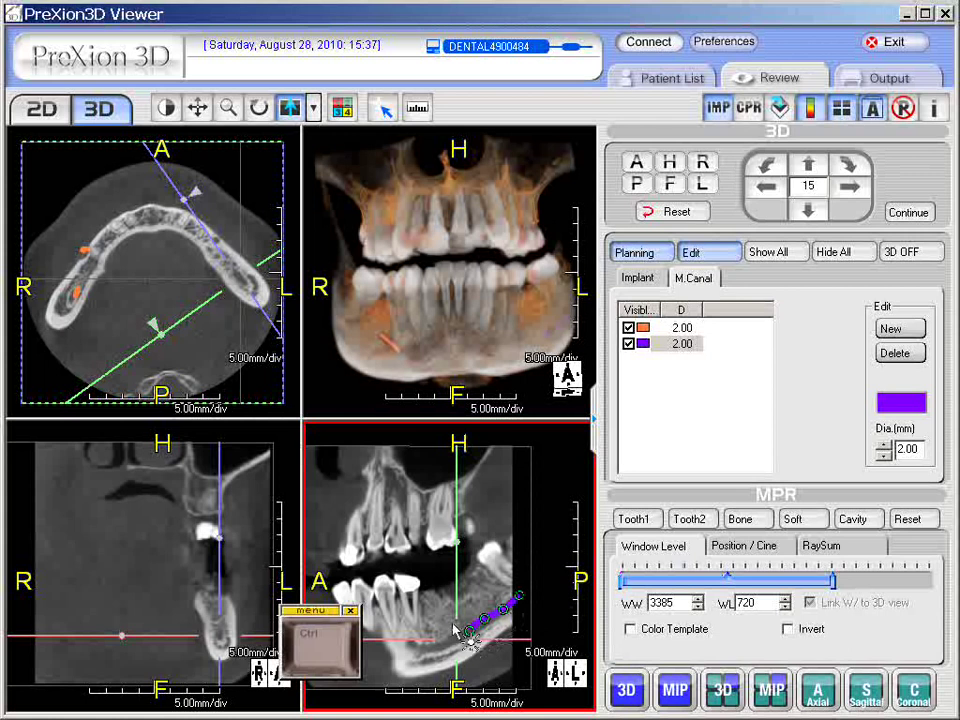
left_click(448, 622)
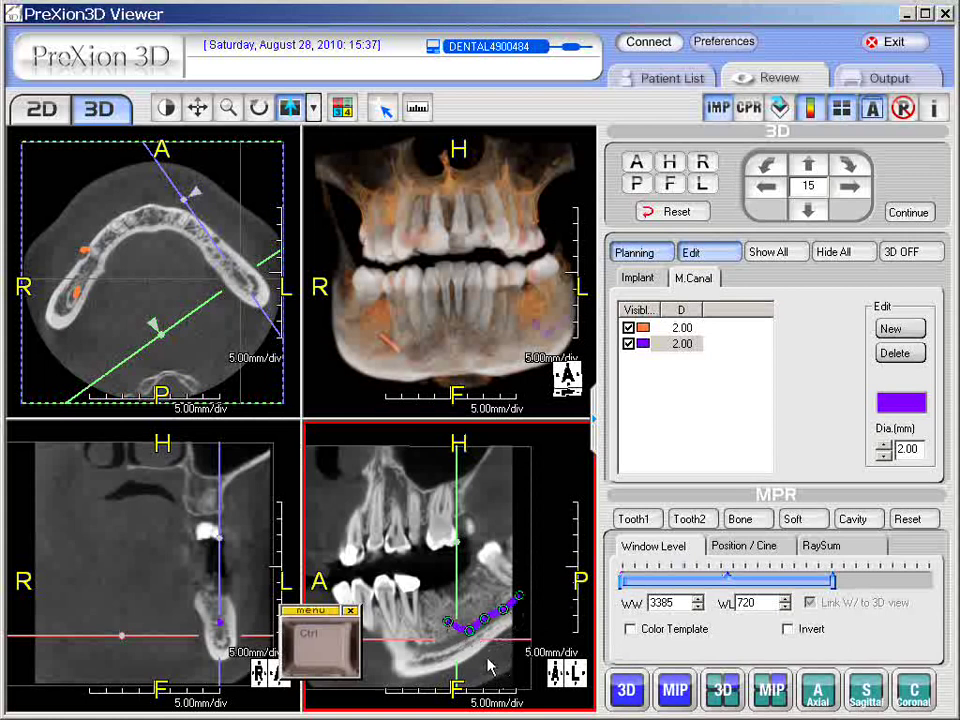
left_click_drag(460, 632, 468, 650)
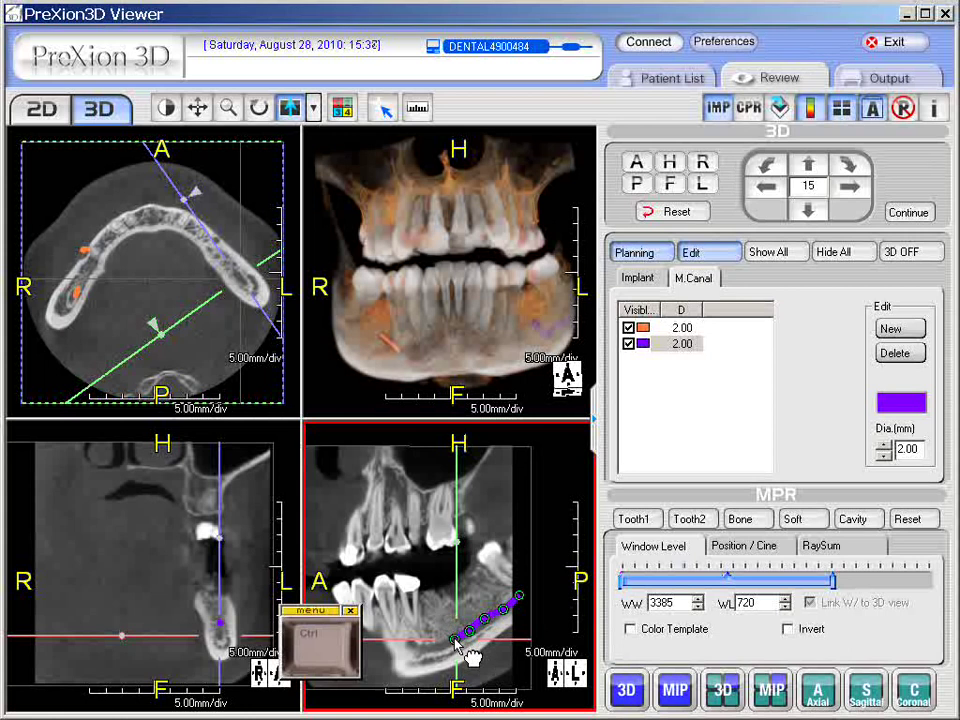
left_click_drag(470, 652, 480, 668)
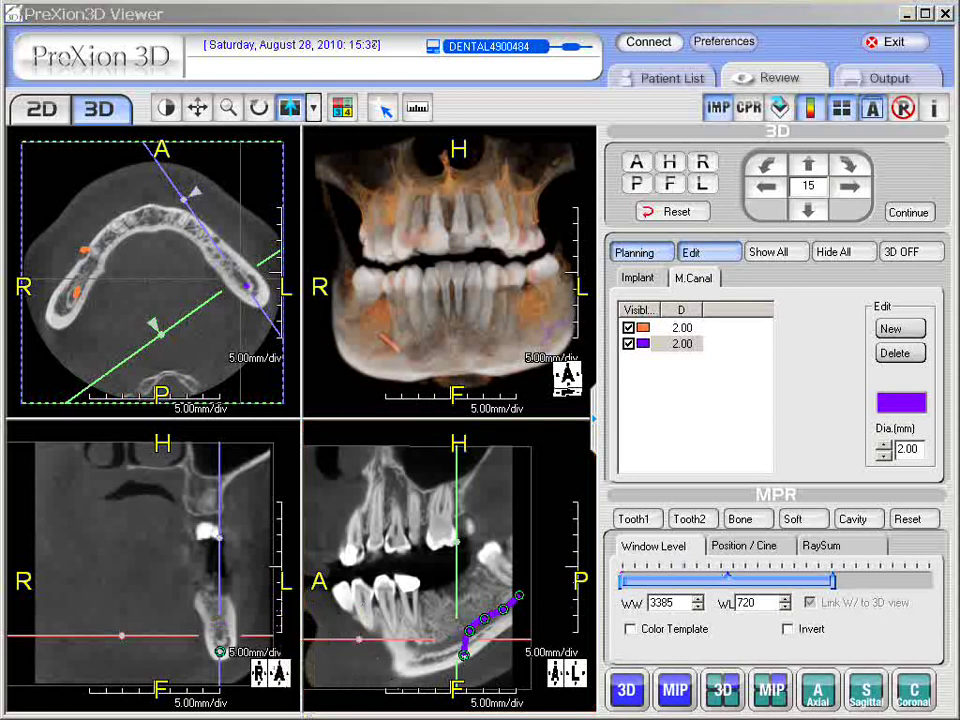
Remove the last two points of the purple canal trace in the sagittal view.
key("ctrl")
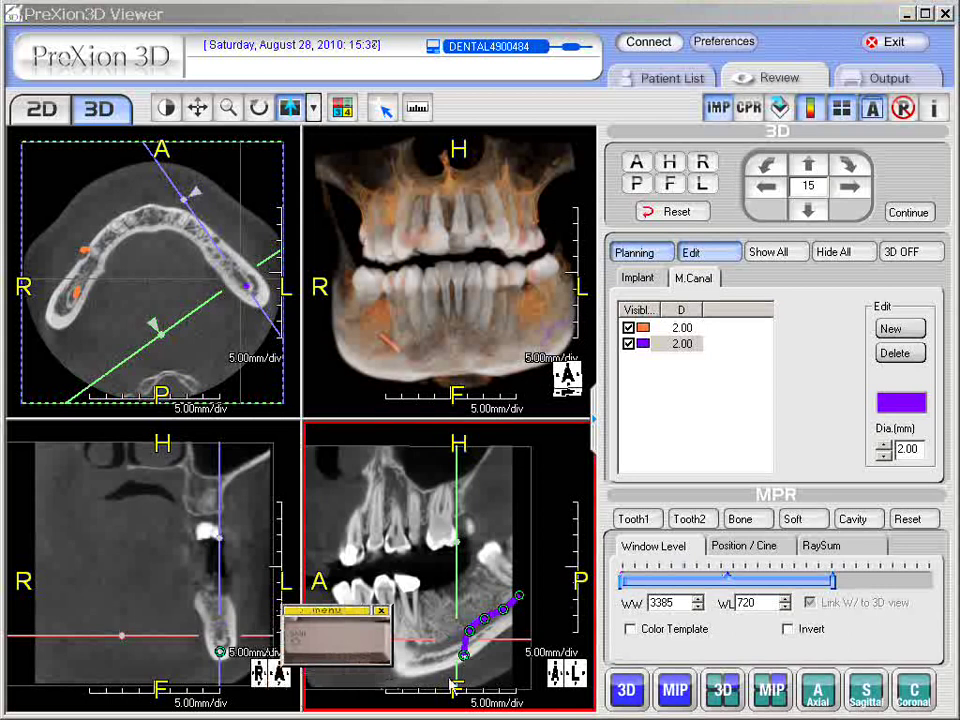
left_click(464, 655, "shift")
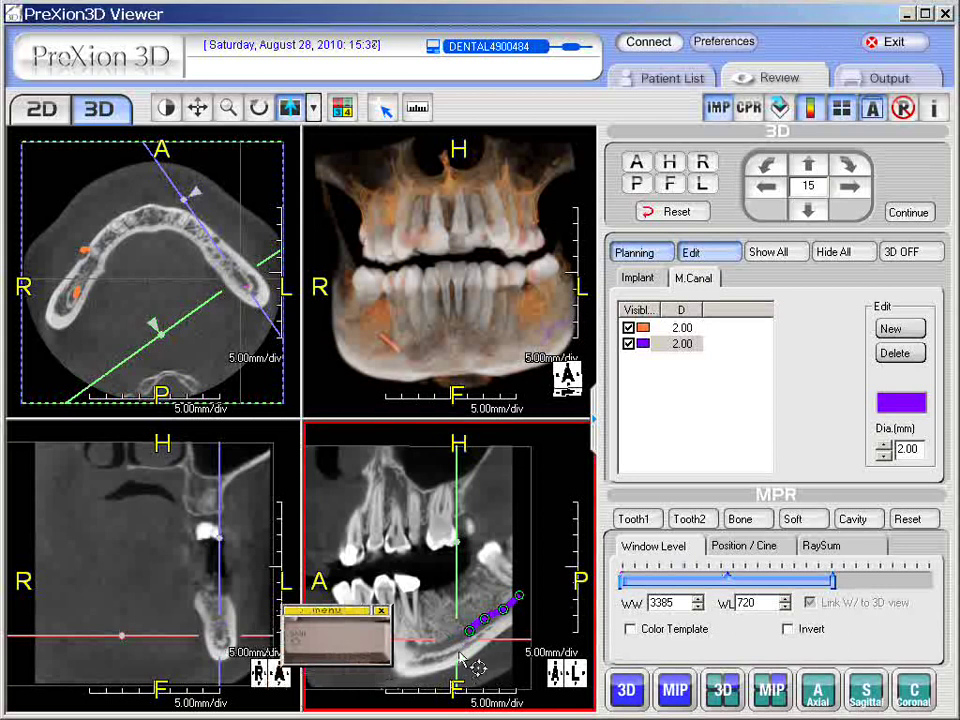
left_click(468, 631, "shift")
left_click_drag(322, 654, 258, 719)
left_click(306, 535)
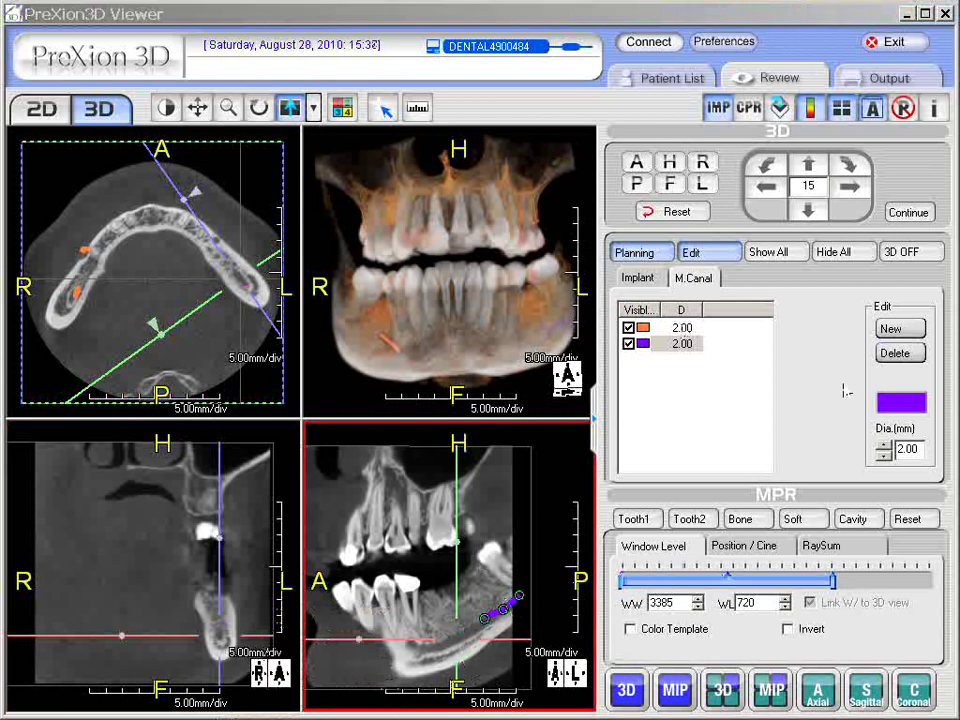
Delete the purple mandibular canal from the canal list and confirm the deletion.
left_click(684, 346)
left_click(684, 355)
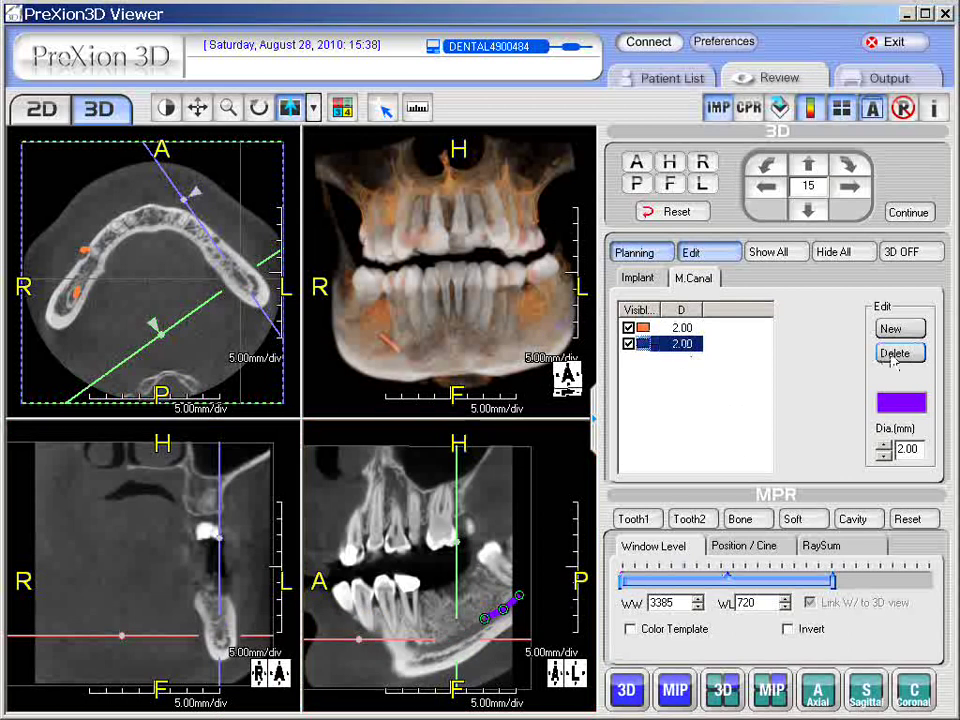
left_click(904, 357)
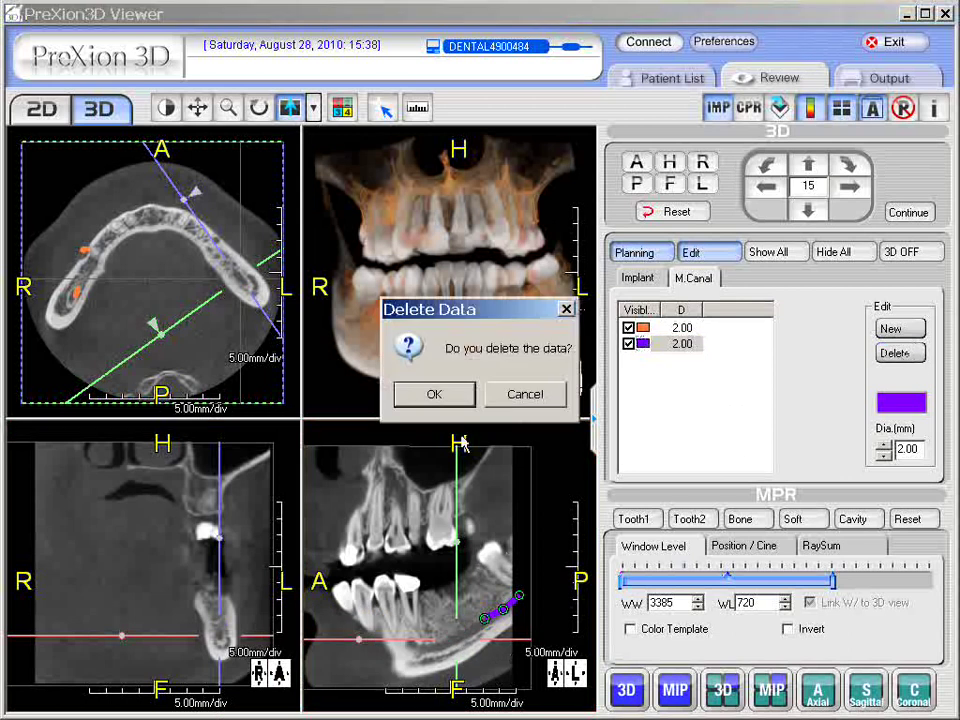
left_click(435, 394)
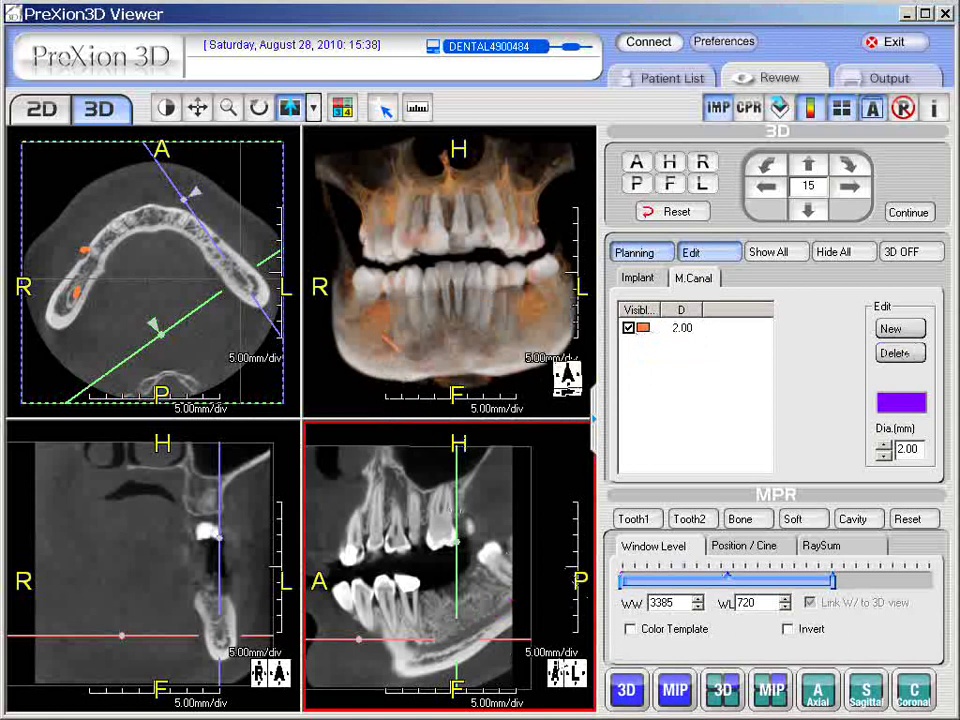
Add a new purple mandibular canal and trace it with eight points along the left canal in the sagittal view.
key("ctrl")
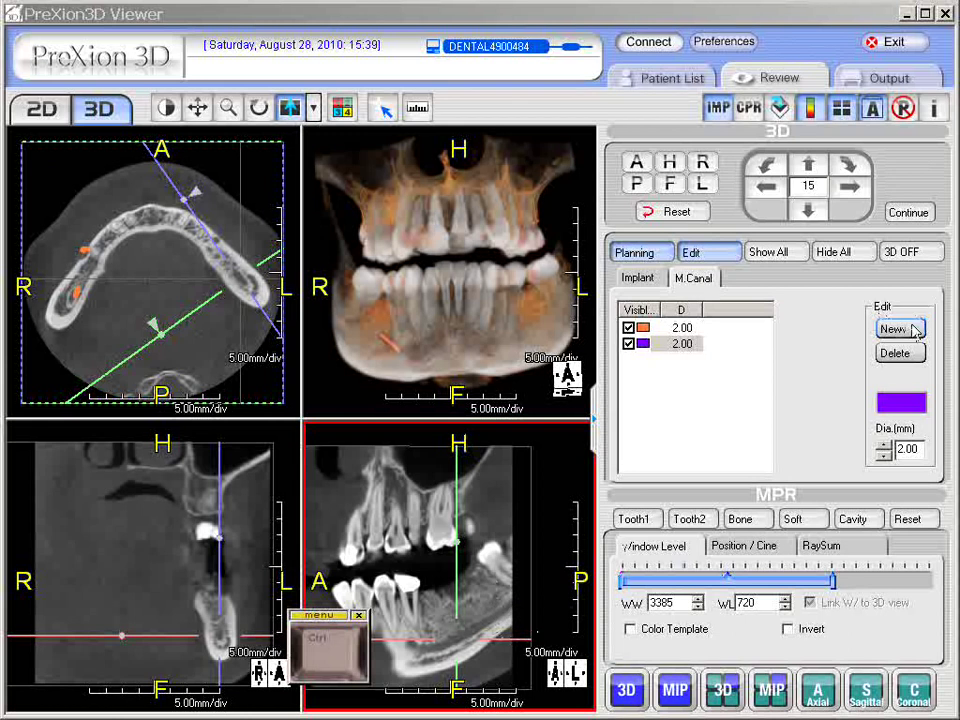
left_click(917, 329)
left_click(899, 353)
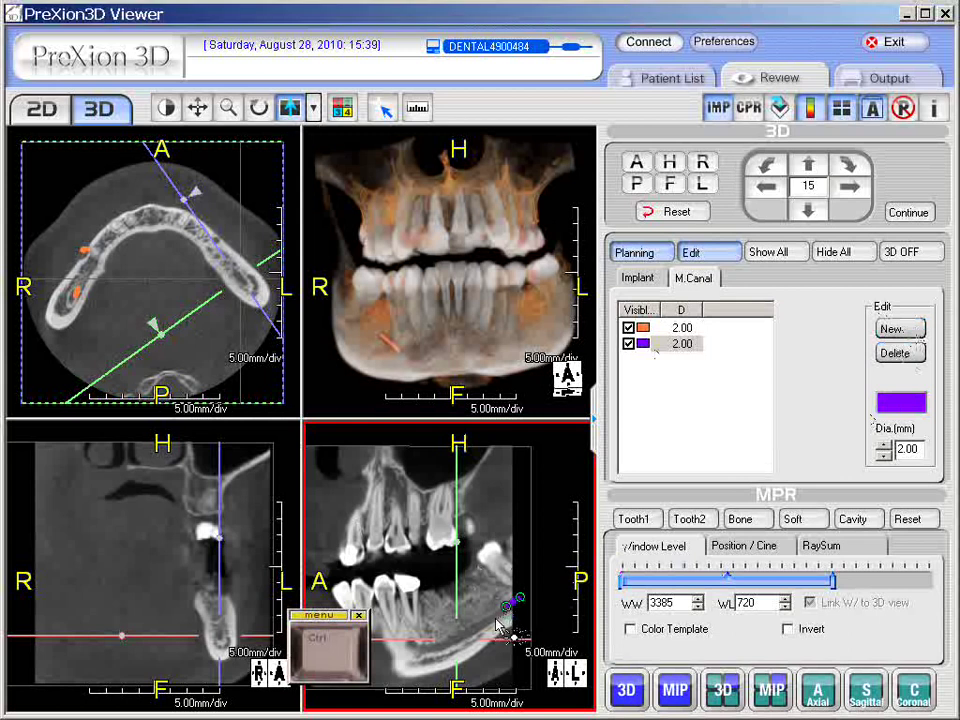
left_click(502, 612)
left_click(492, 618)
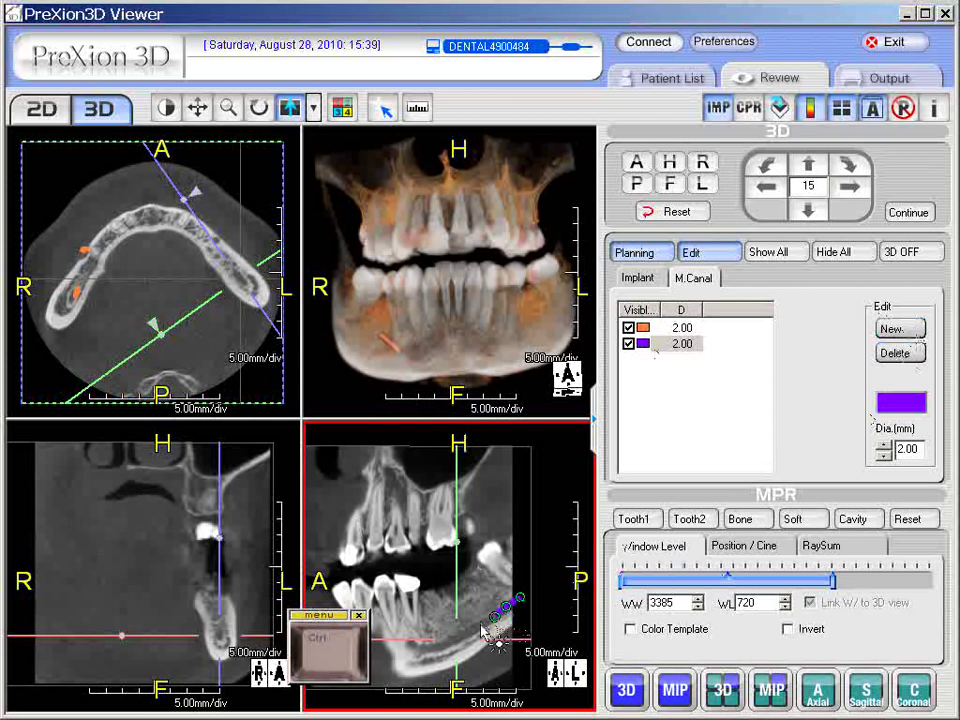
left_click(481, 626)
left_click(458, 634, "ctrl")
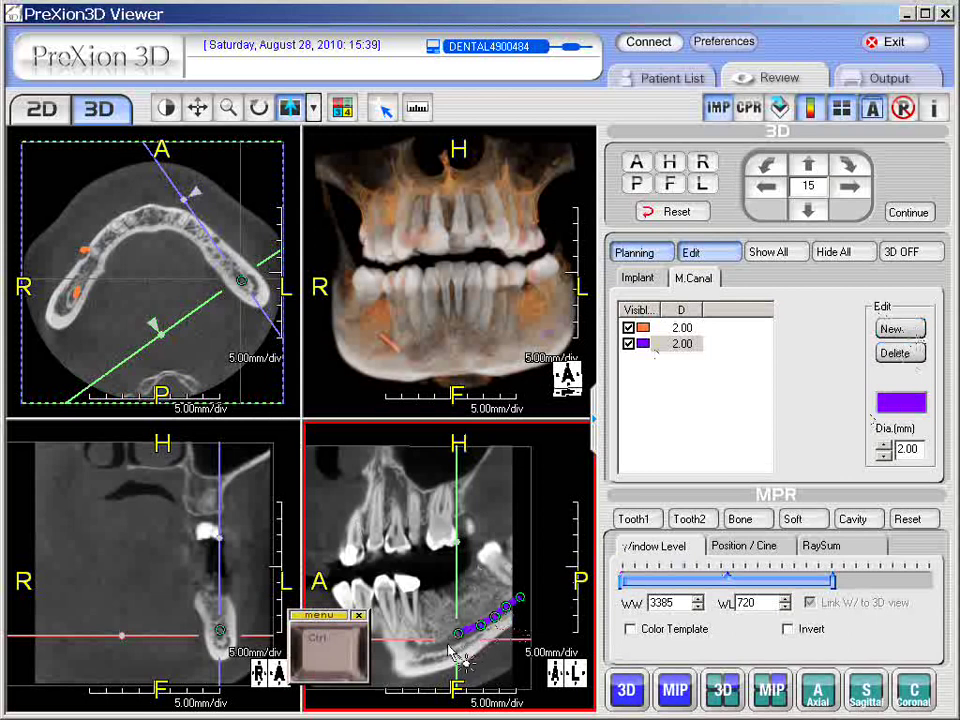
left_click(446, 645, "ctrl")
left_click(428, 645)
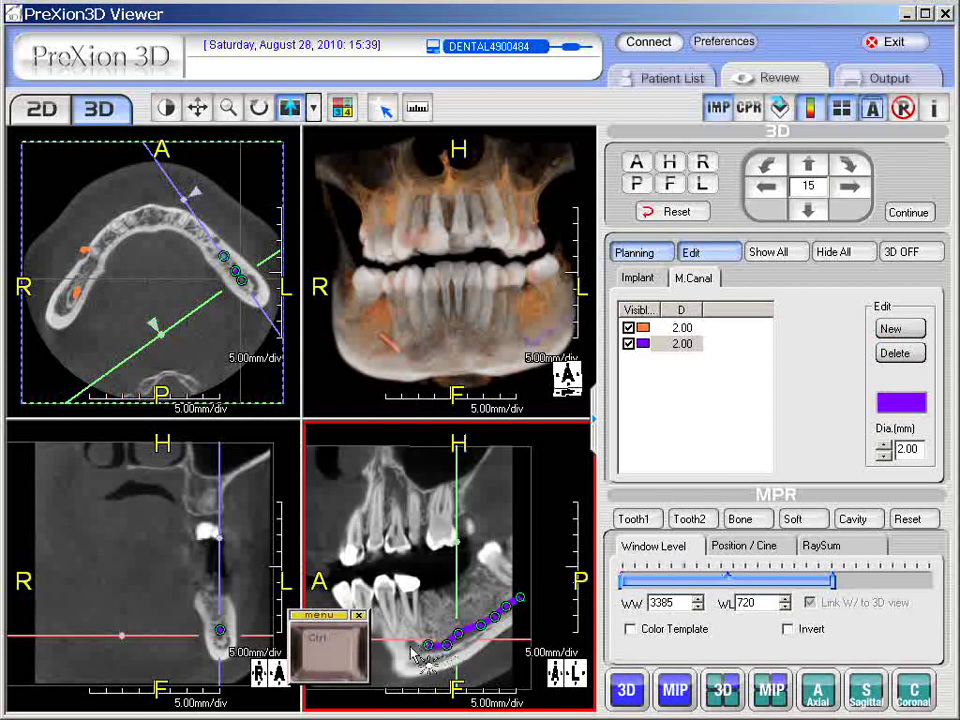
left_click(410, 646)
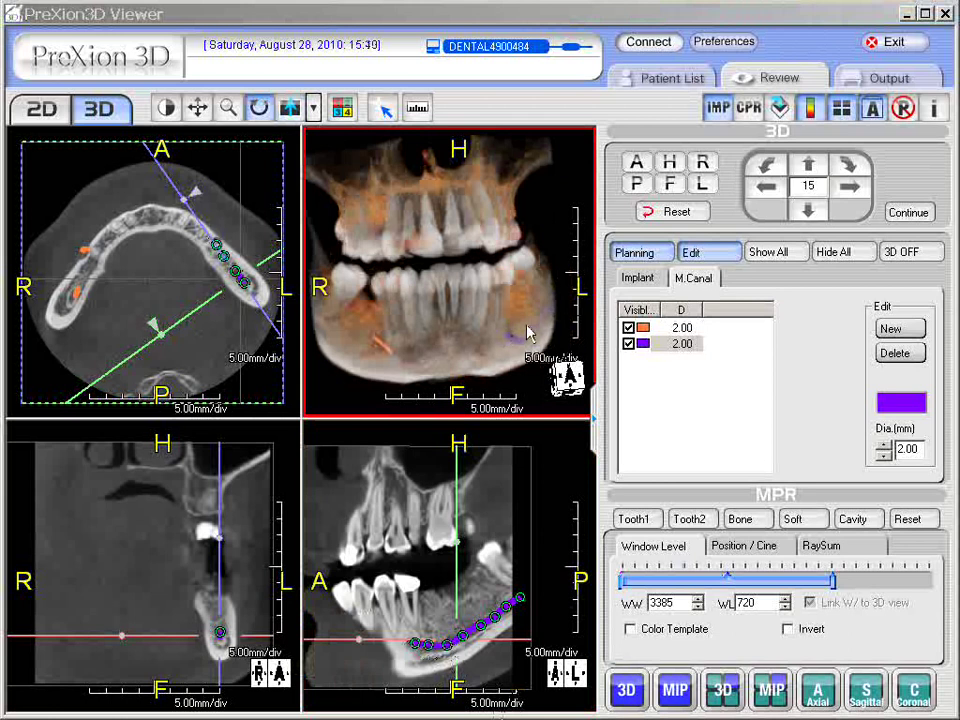
Move the coronal slice line forward to the canal's last point and shift that point slightly down and inward in the coronal view.
left_click(284, 532)
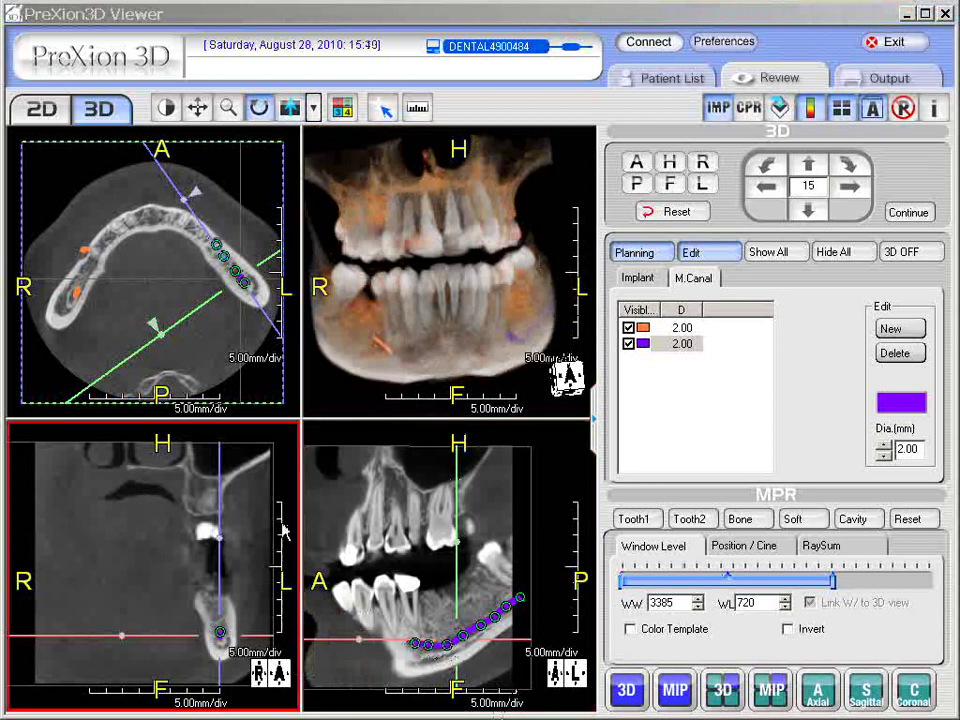
left_click(449, 492)
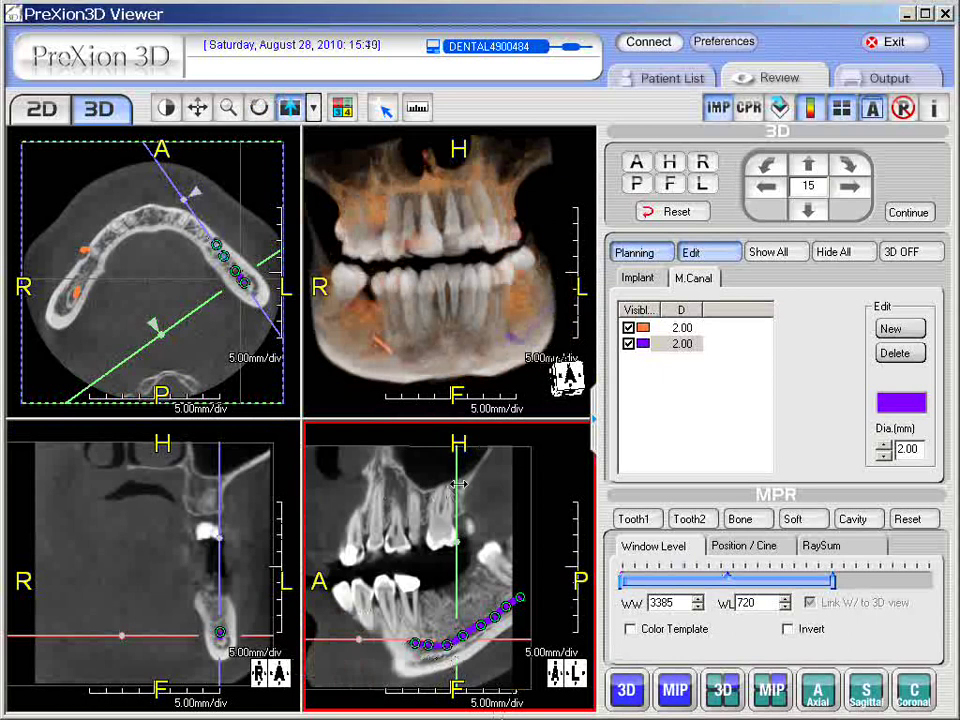
left_click_drag(458, 484, 411, 486)
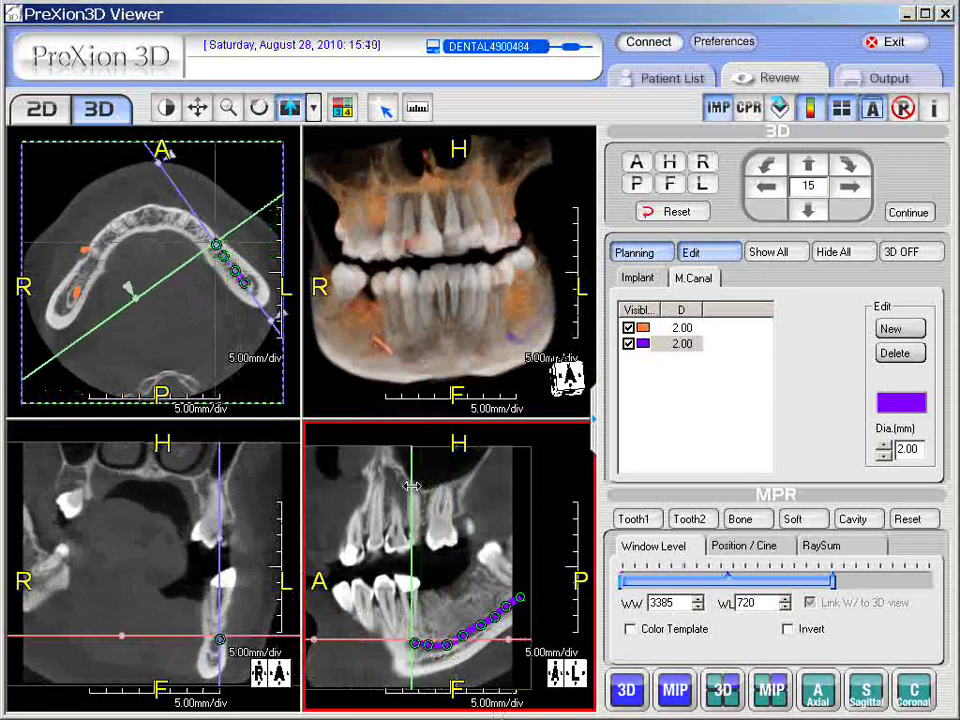
left_click(218, 645)
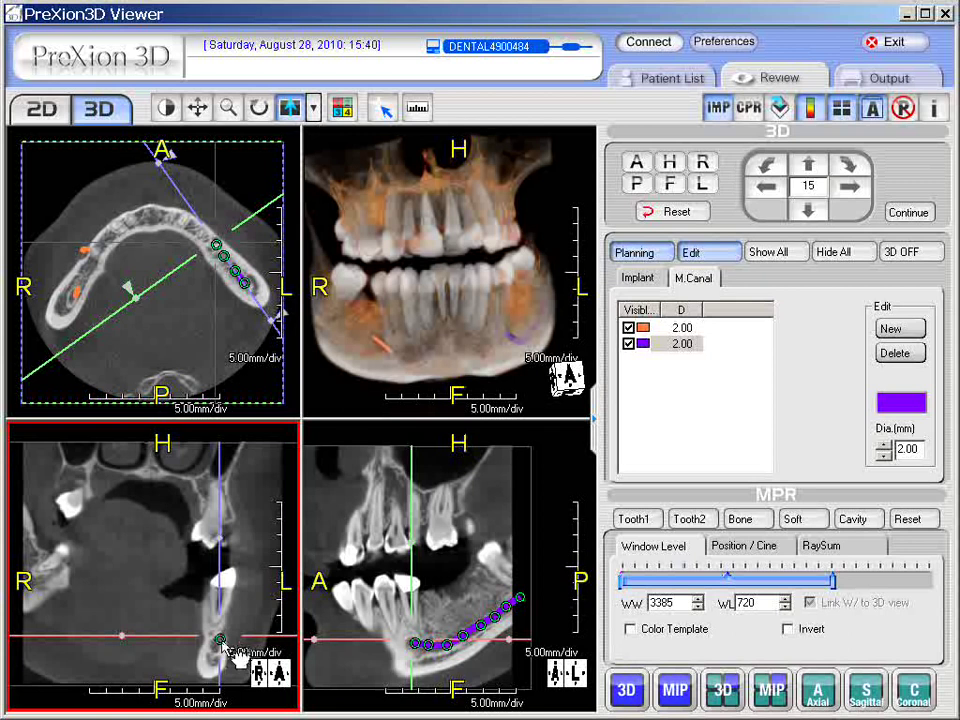
left_click_drag(222, 645, 219, 647)
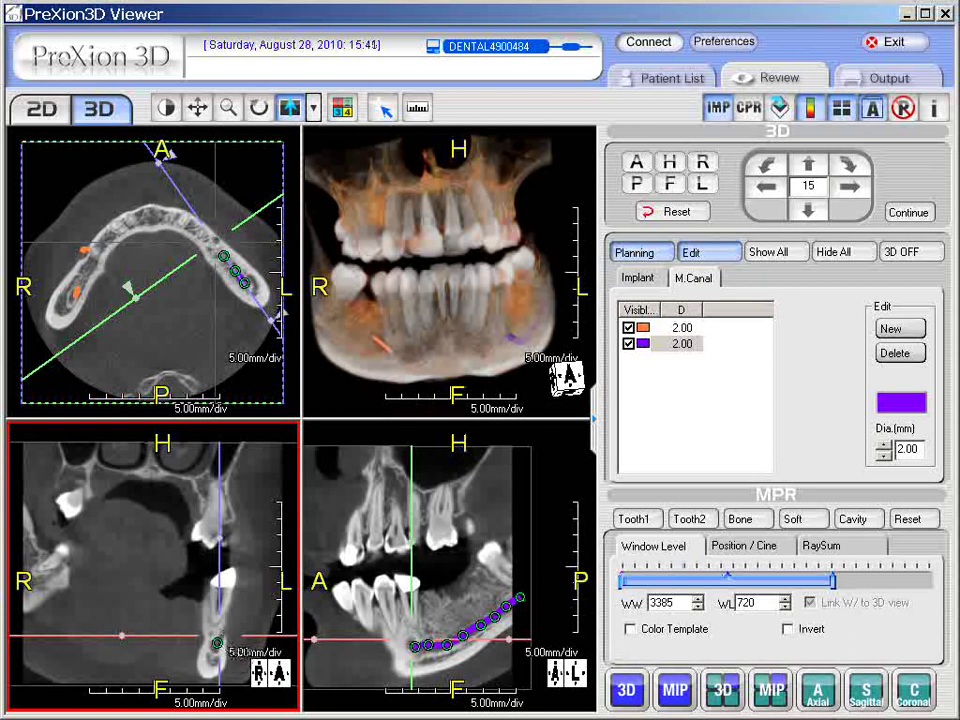
Extend the purple canal in the coronal view with one more point upward and outward toward the outer bone surface.
left_click_drag(230, 719, 133, 607)
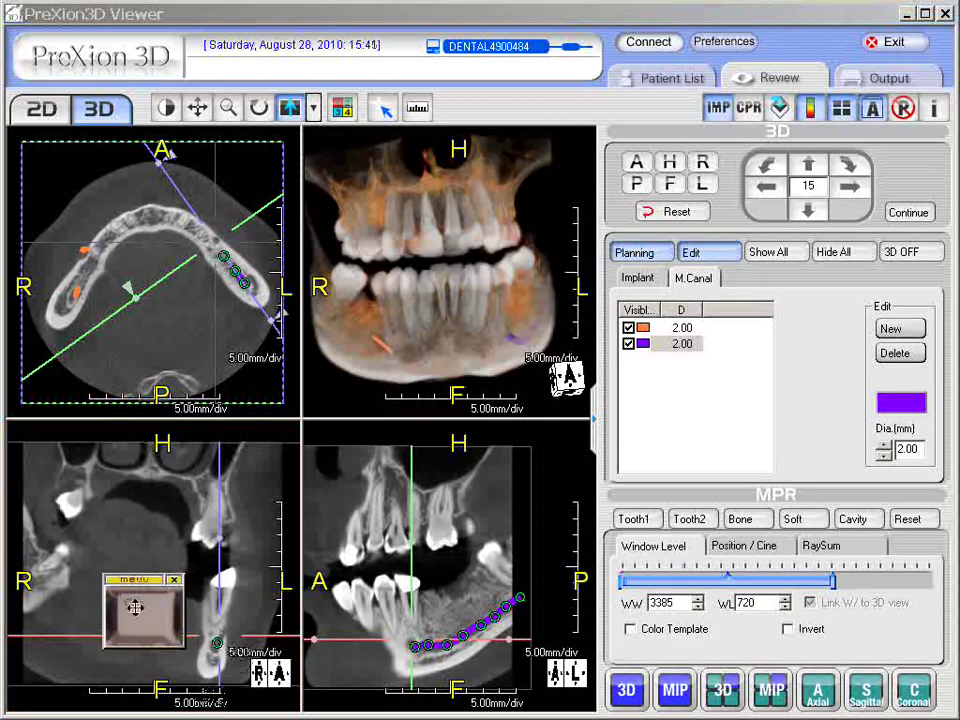
left_click(168, 617)
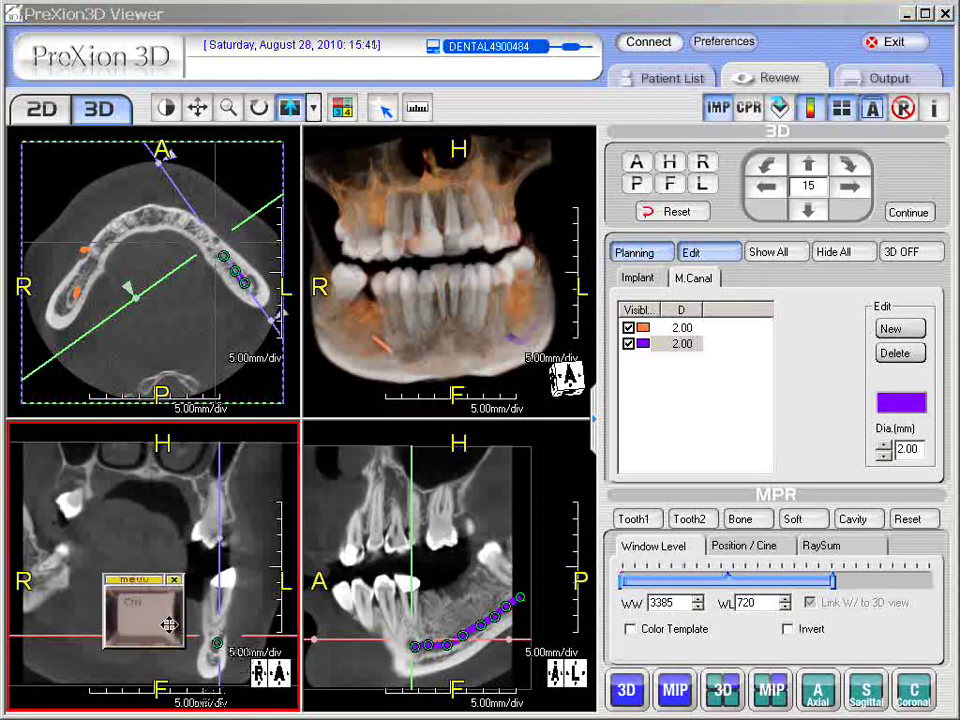
left_click(226, 633)
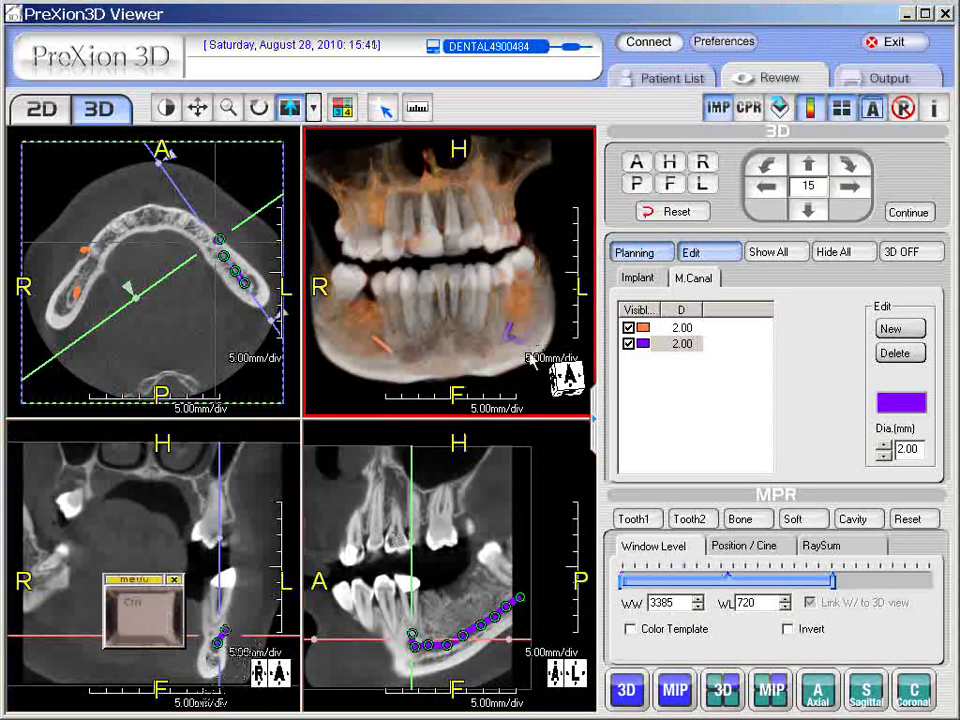
Rotate the 3D volume to inspect the purple canal's front end, and reset all views to their default orientation.
mouse_move(529, 354)
left_mouse_down()
mouse_move(522, 369)
mouse_move(511, 361)
left_mouse_up()
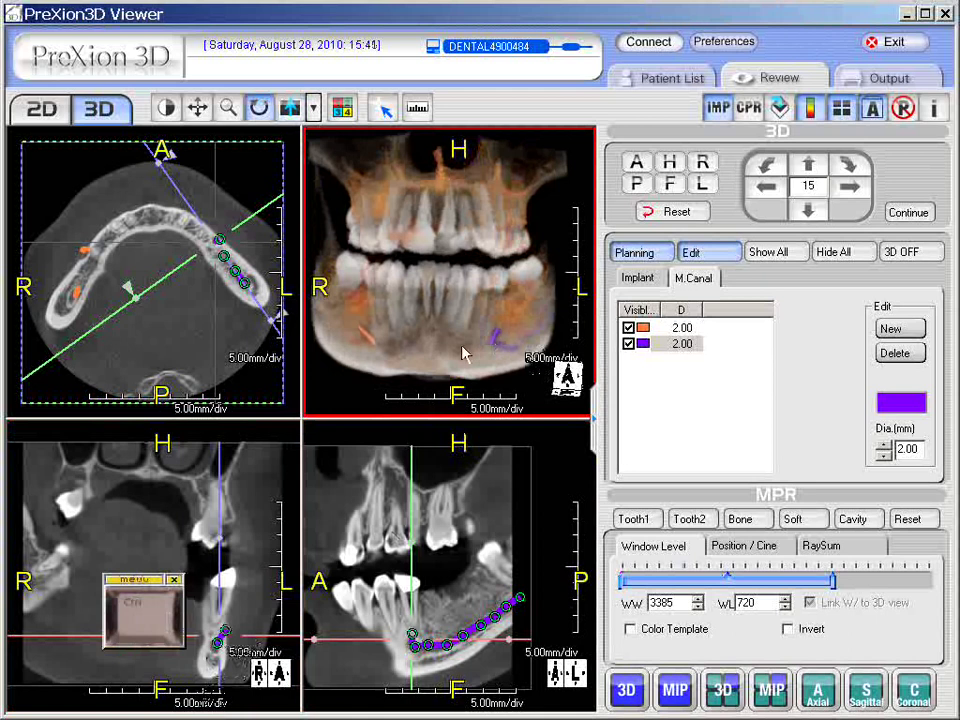
left_click(450, 500)
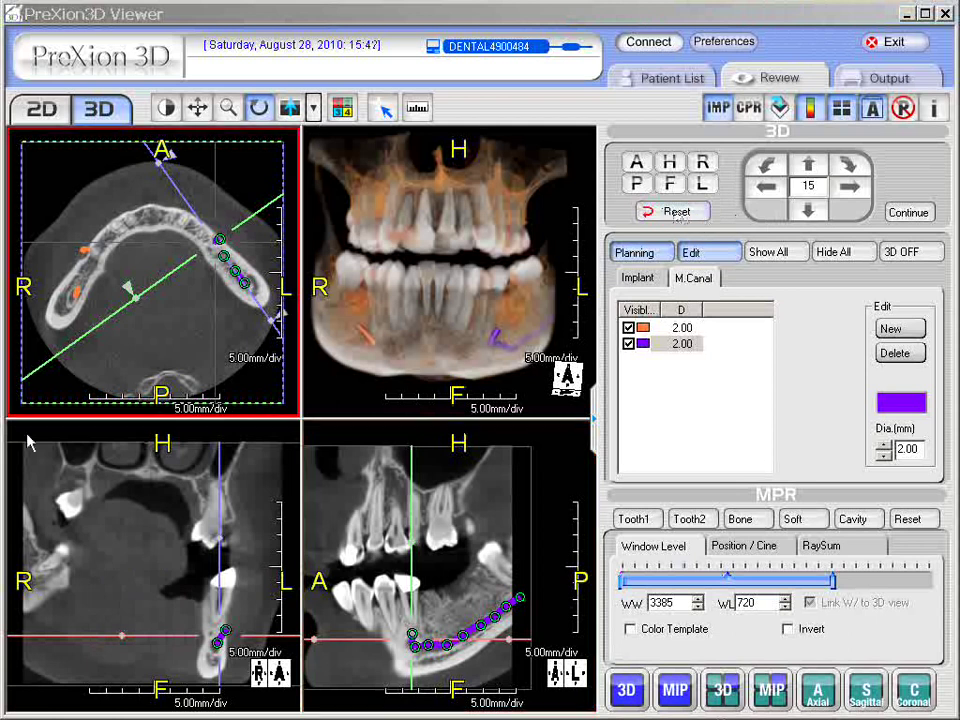
left_click(504, 401)
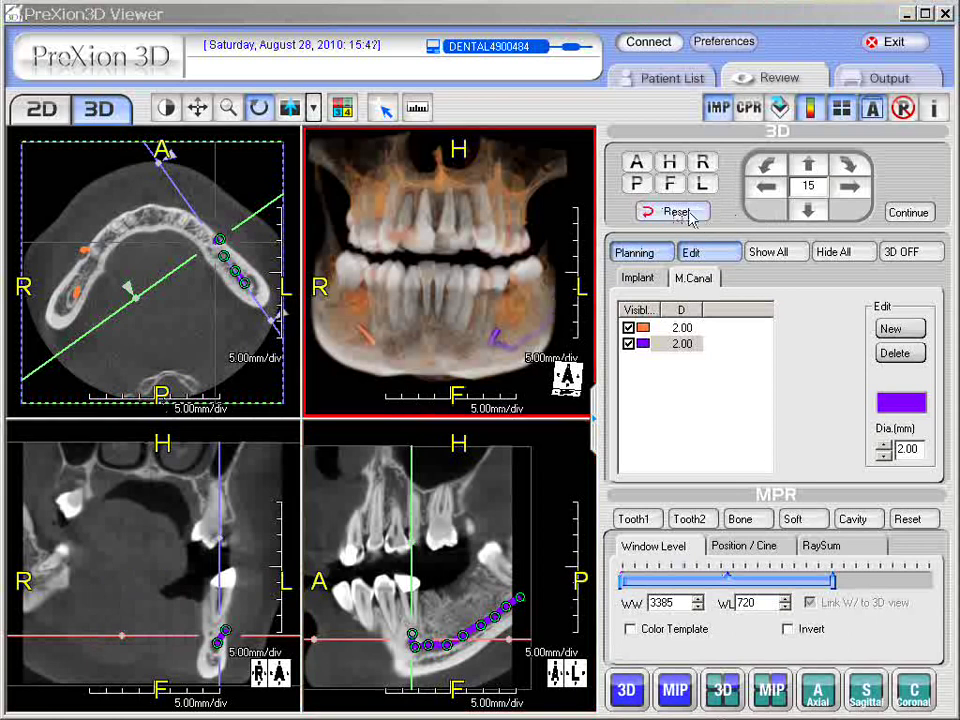
left_click(688, 214)
left_click(428, 447)
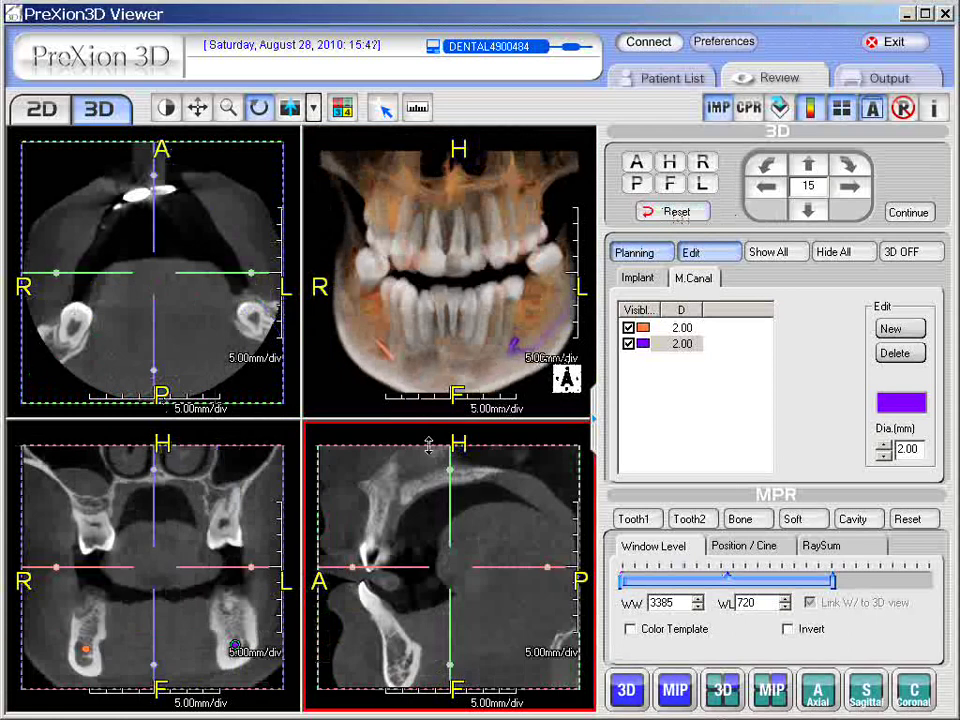
left_click(435, 375)
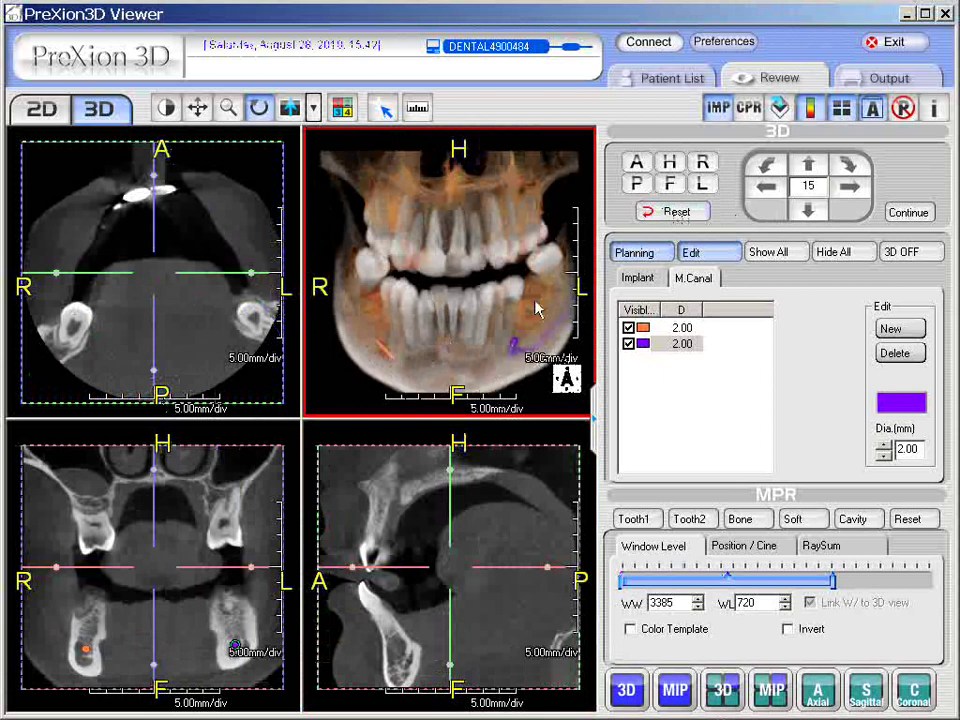
Switch the 3D volume off and back on to isolate the canals, and hide and show all canals.
left_click(912, 253)
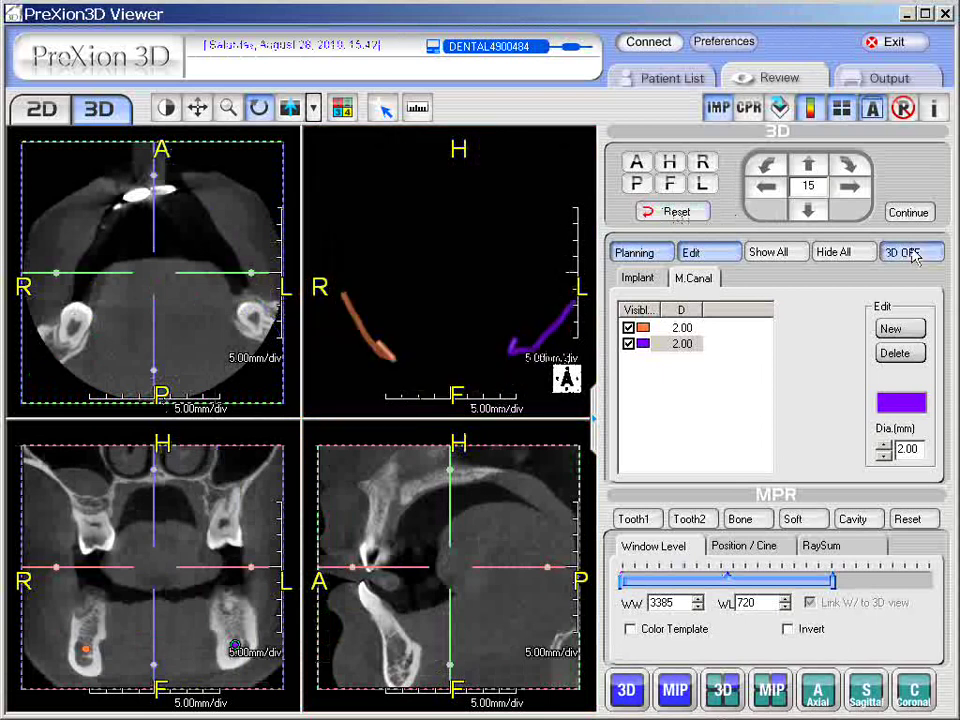
left_click(896, 252)
left_click(851, 254)
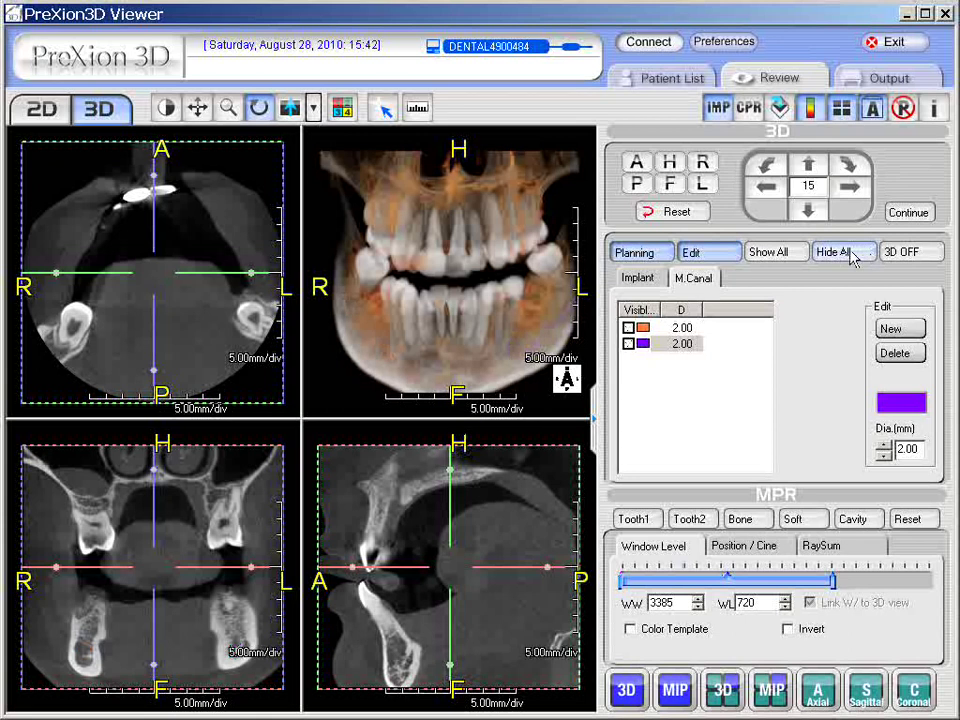
left_click(770, 253)
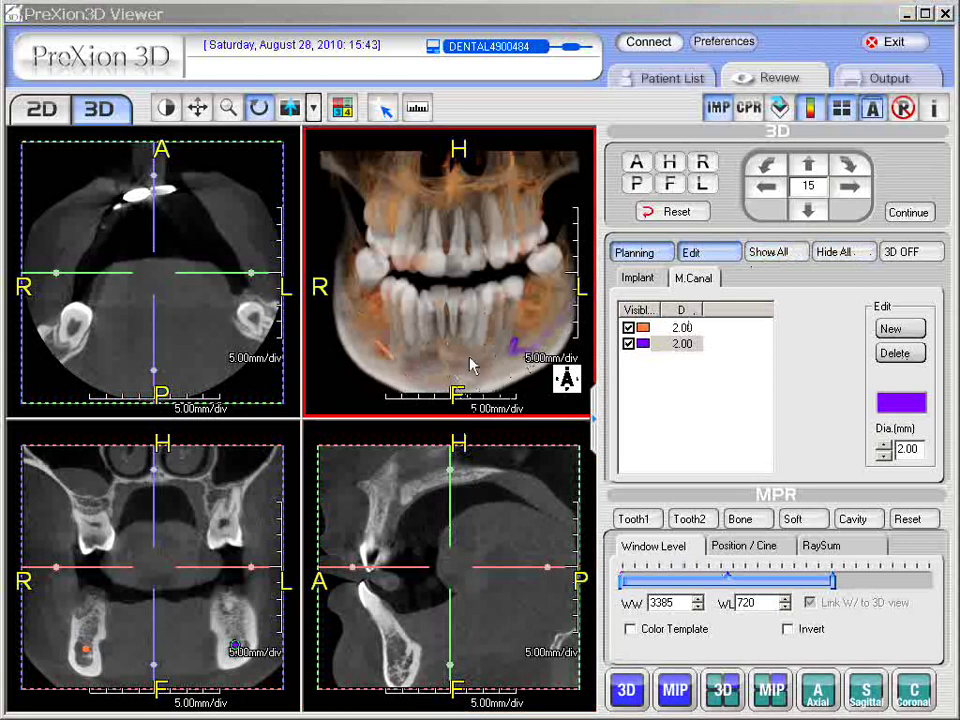
Rotate the 3D volume toward the left side to examine the purple canal, and reset the views.
left_click_drag(482, 257, 420, 268)
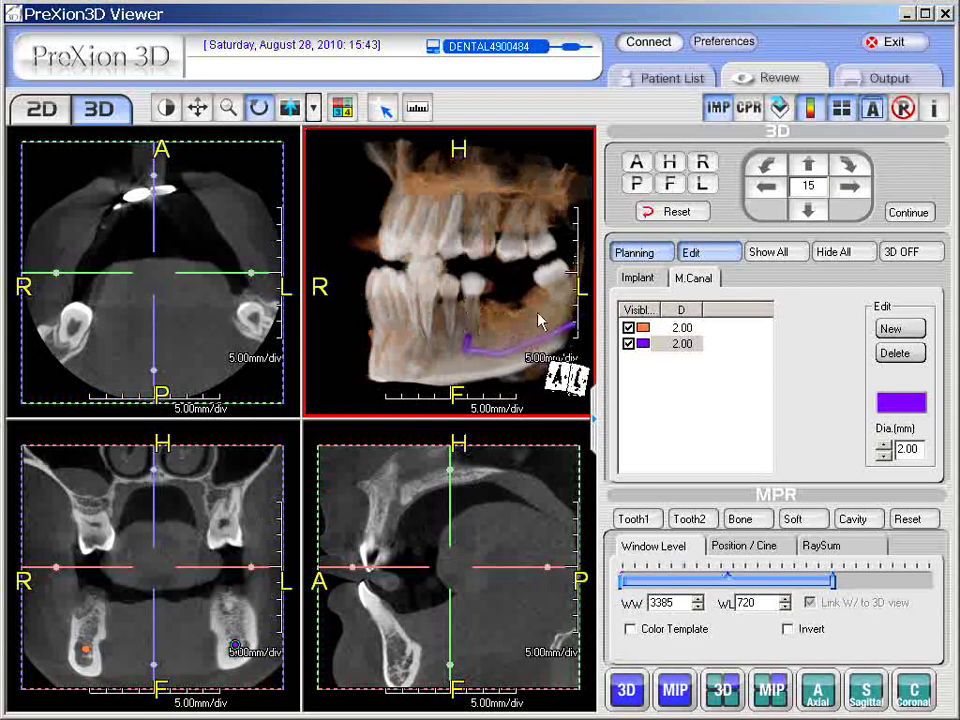
left_click(290, 600)
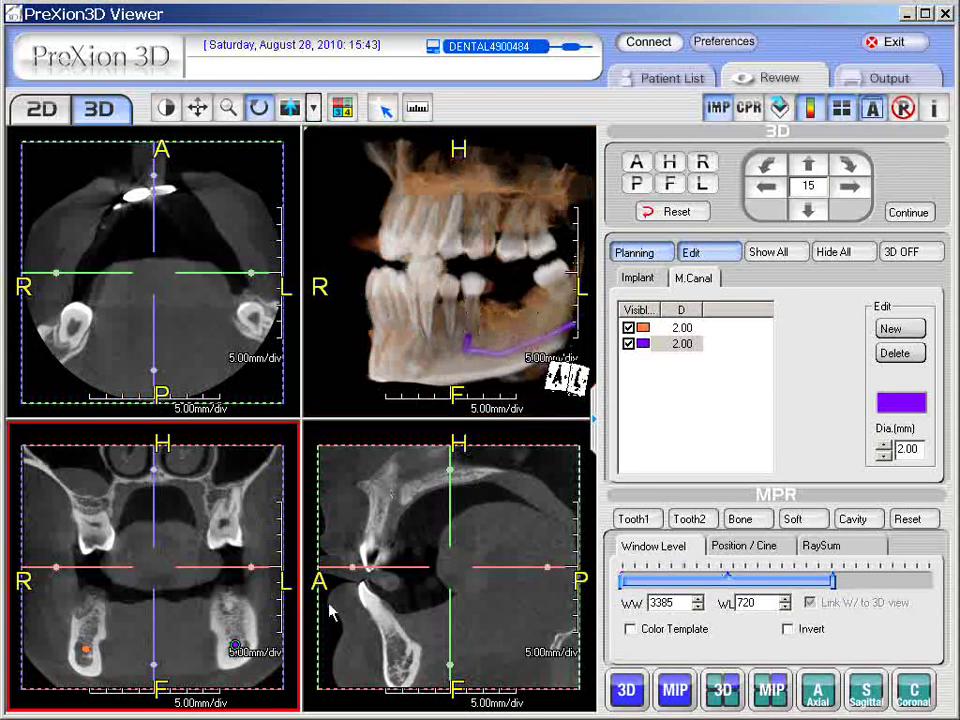
left_click(239, 630)
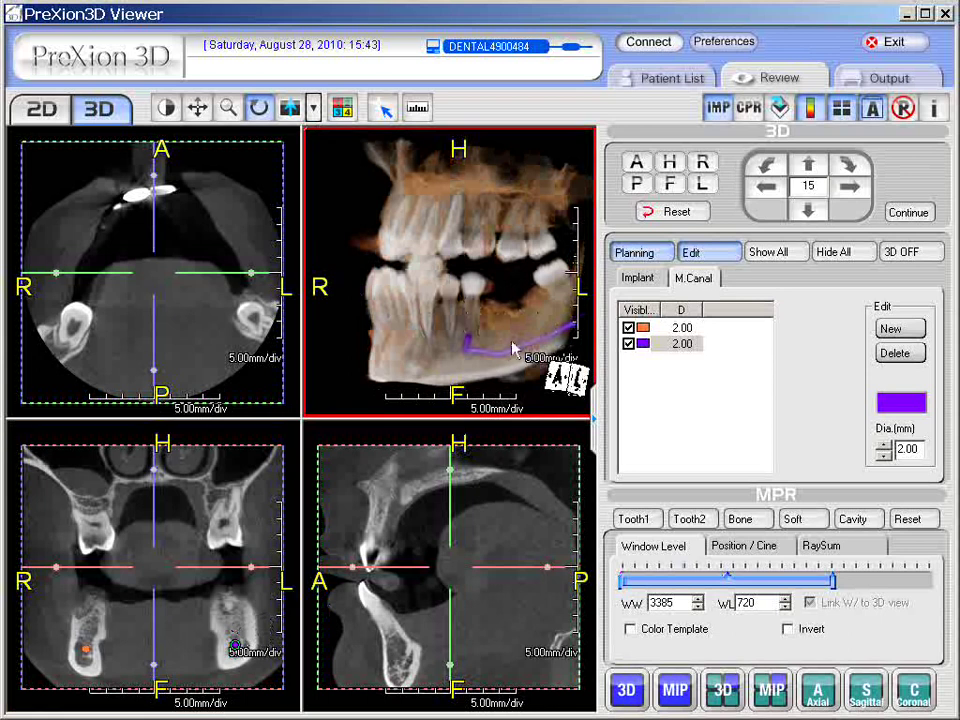
left_click(700, 251)
left_click(676, 212)
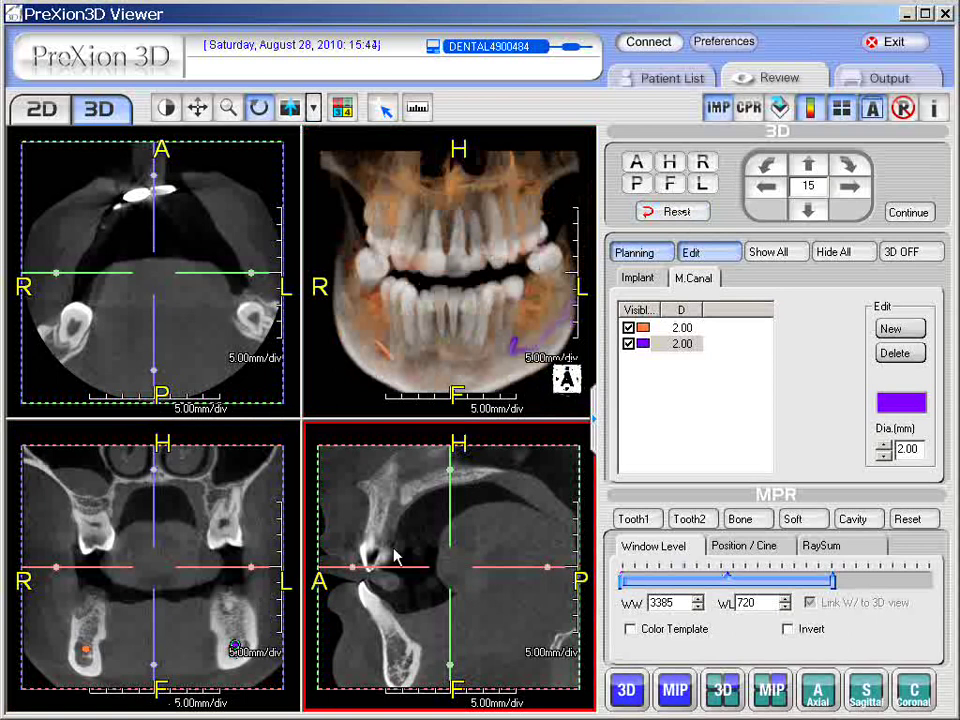
left_click_drag(497, 349, 488, 353)
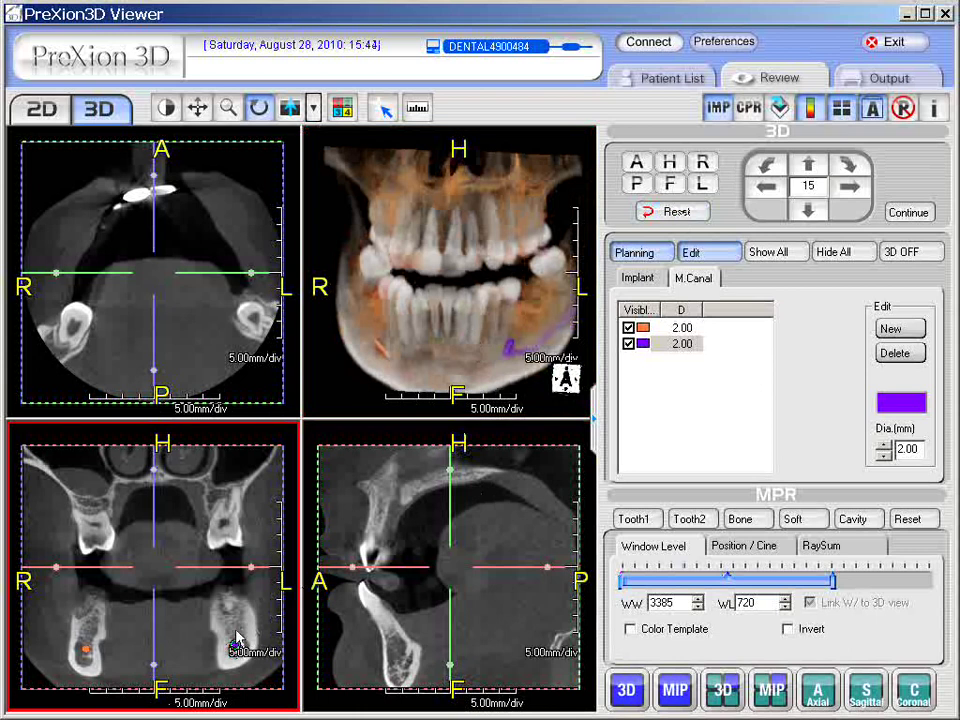
Center the slices on the left mandible above the purple canal and rotate the sagittal slice line in the axial view along the left body.
key("alt")
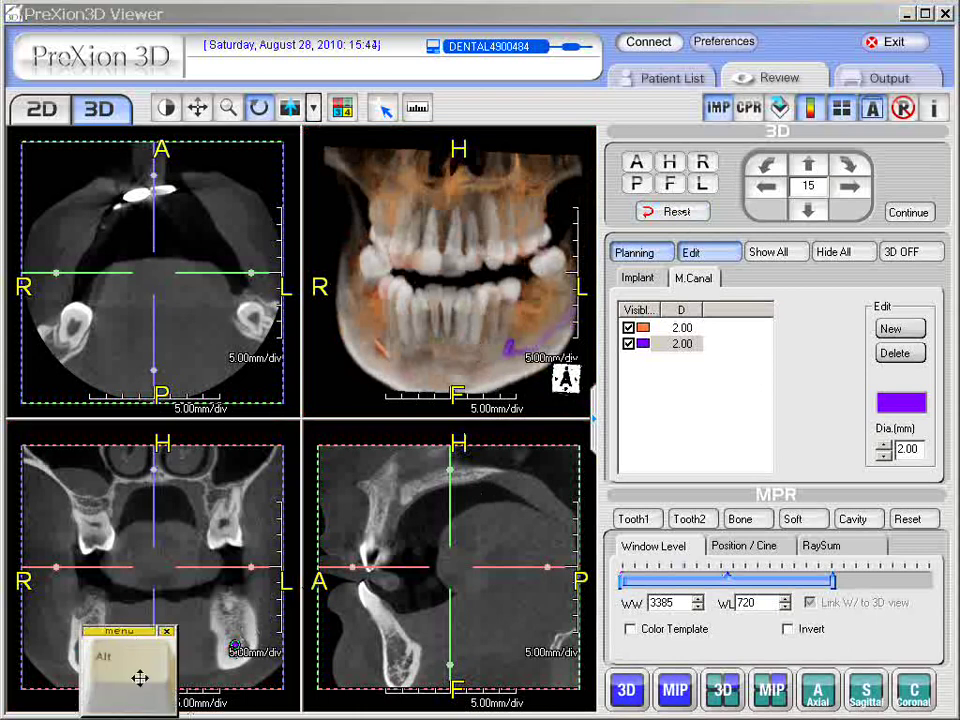
left_click(234, 621, "alt")
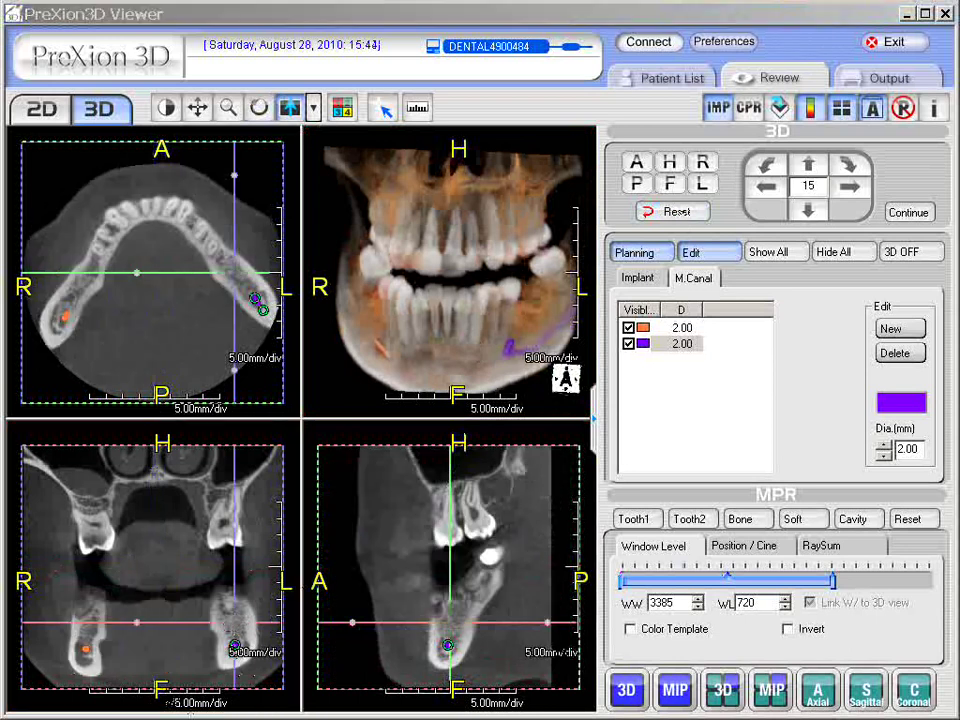
left_click(246, 192)
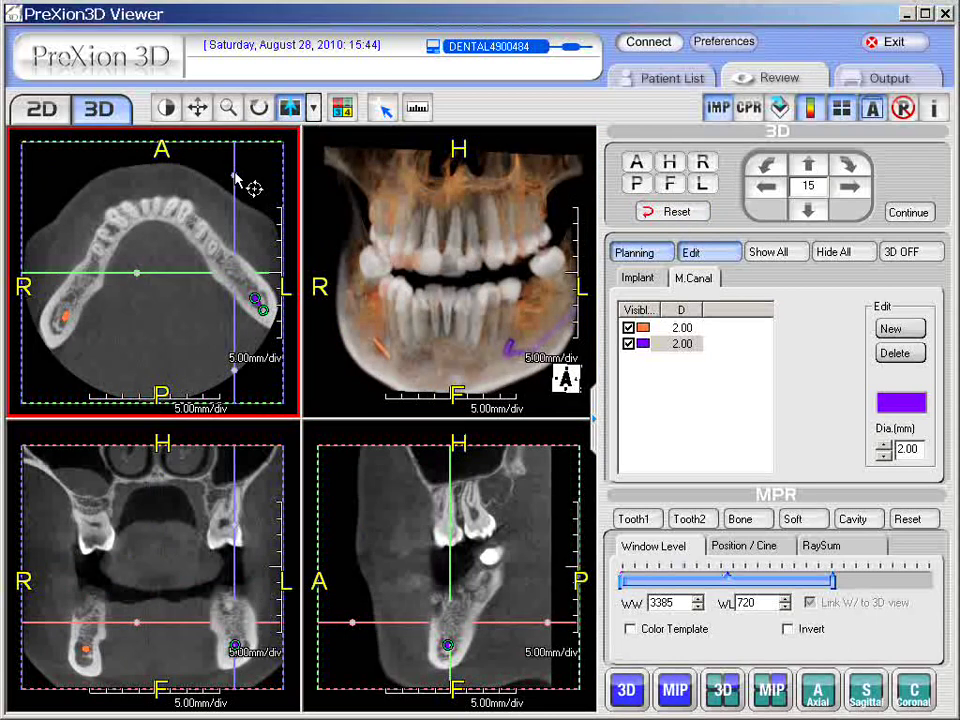
left_click_drag(232, 176, 160, 188)
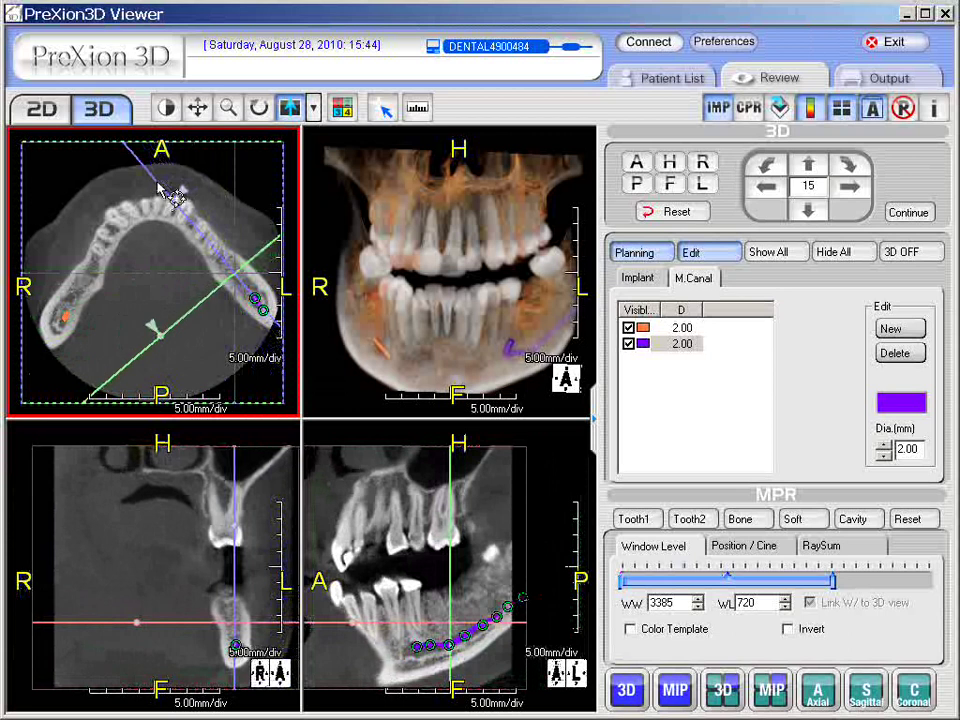
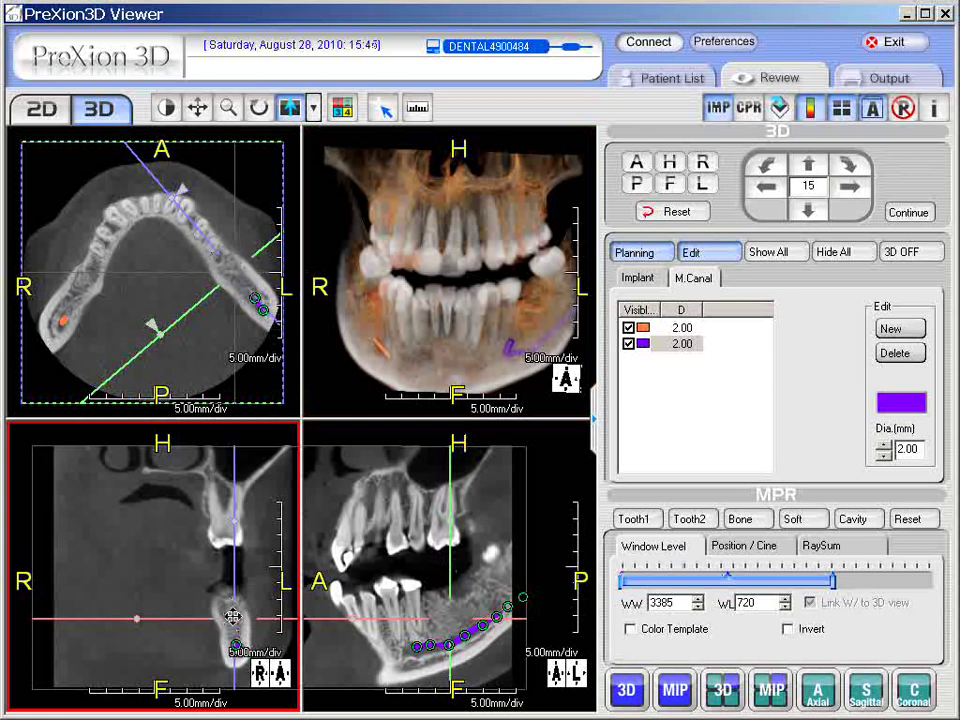
left_click(368, 640)
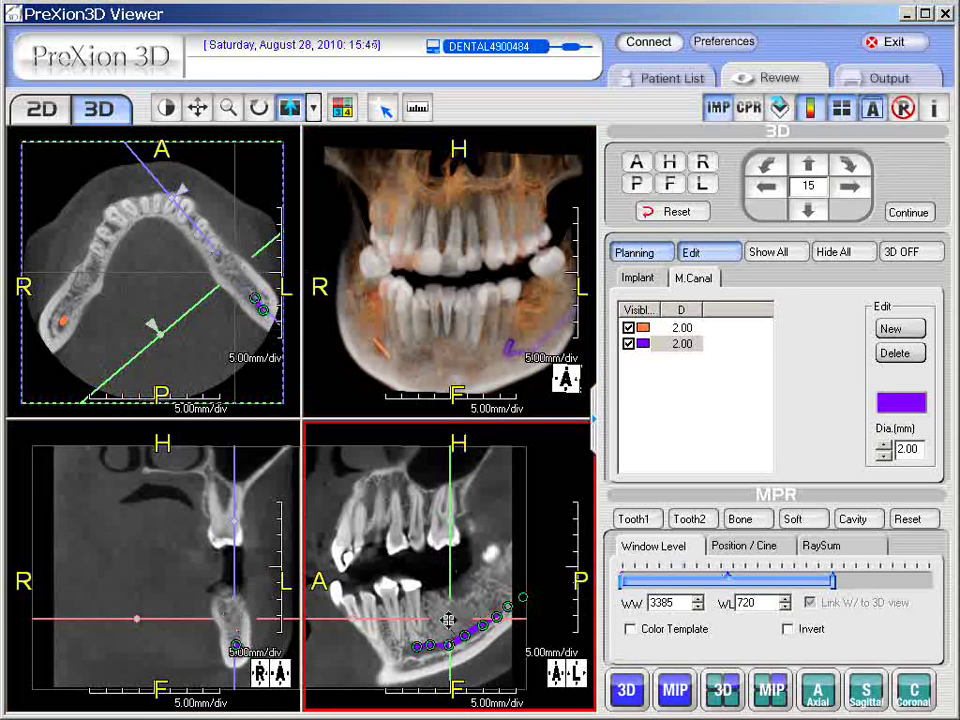
left_click(292, 630)
left_click(482, 604)
left_click(285, 395)
left_click(332, 369)
left_click(330, 440)
left_click(350, 328)
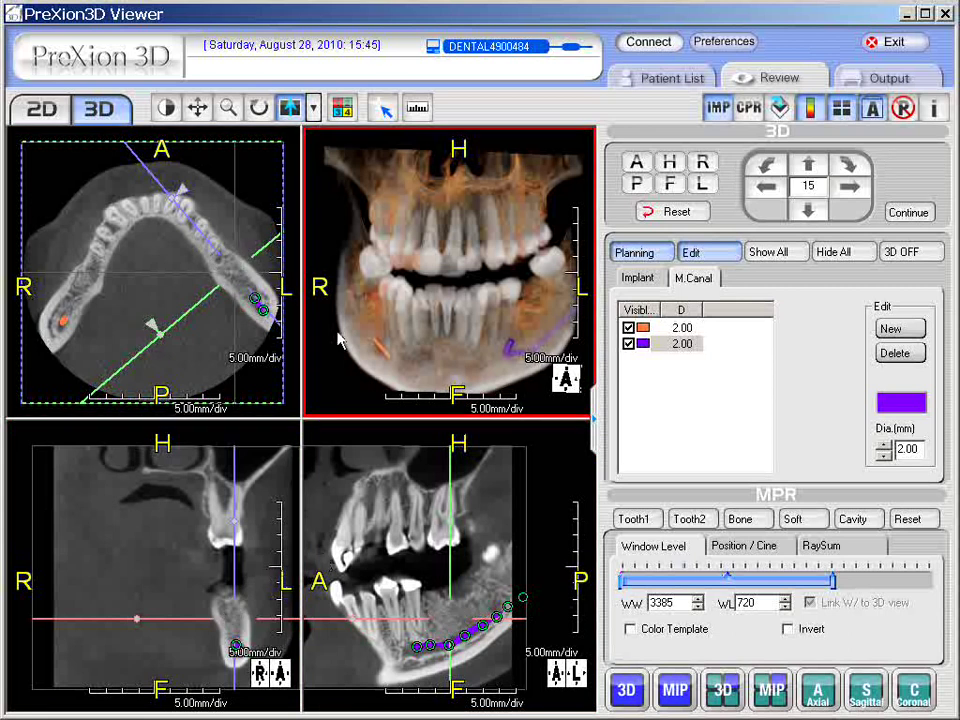
Measure the bone height from the left ridge crest down to the purple canal in the sagittal slice, and move its readout clear of the bone.
left_click(418, 110)
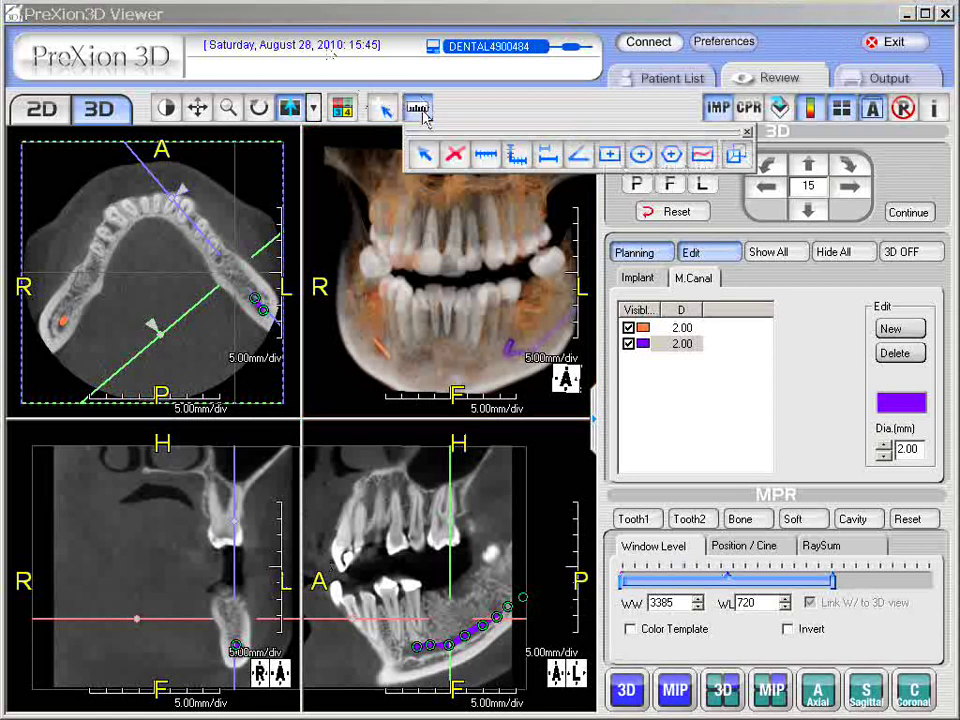
left_click(486, 156)
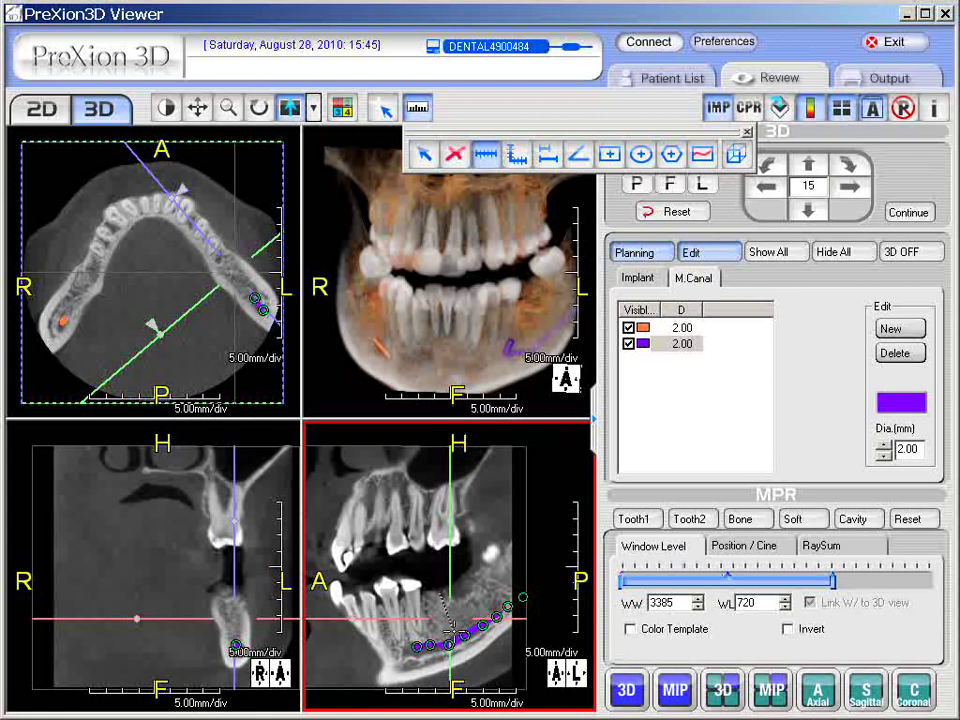
left_click(453, 631)
left_click_drag(489, 656, 532, 504)
left_click(438, 569)
left_click(212, 615)
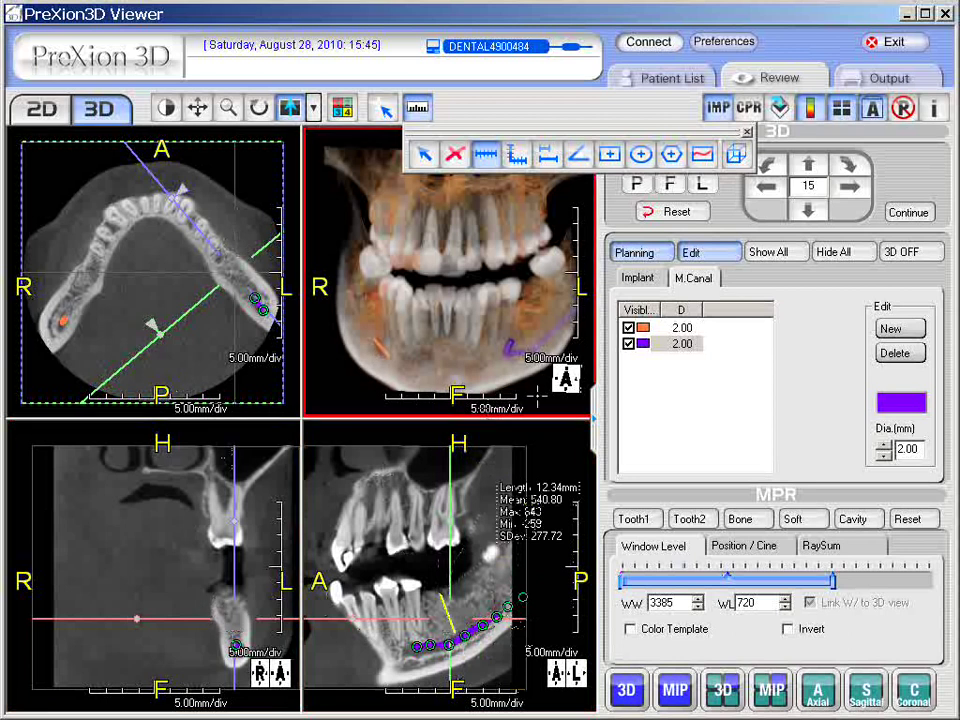
Hide the slice reference lines in all views and shift the sagittal measurement's readout slightly lower.
left_click(840, 112)
left_click(842, 112)
left_click(842, 112)
left_click(842, 112)
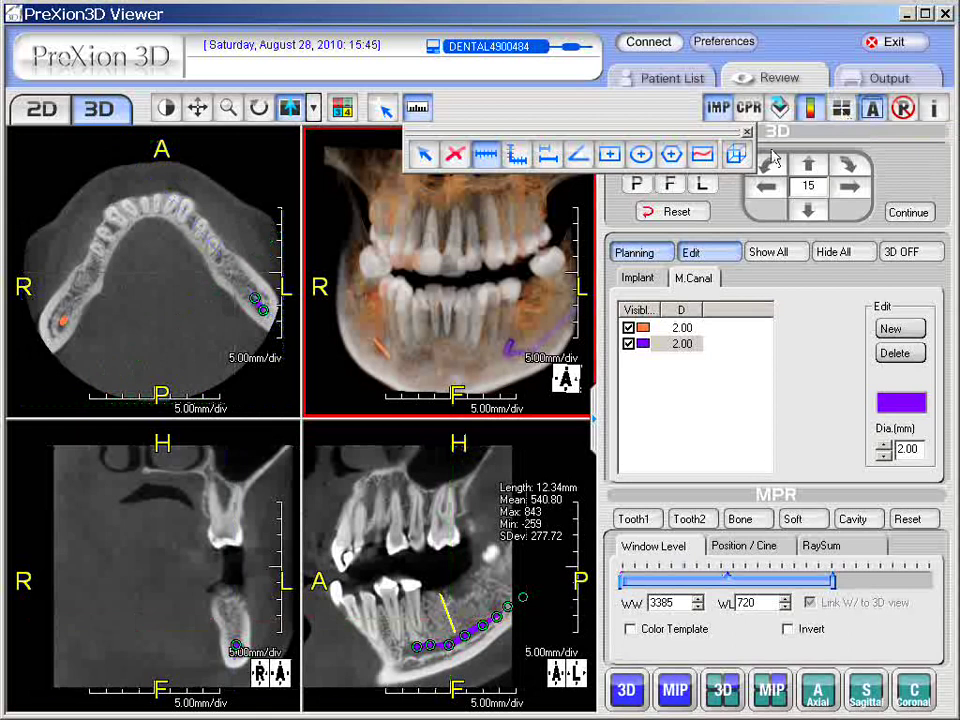
mouse_move(532, 516)
left_mouse_down()
mouse_move(521, 540)
mouse_move(524, 532)
left_mouse_up()
Measure the bone height above the purple canal in the coronal slice, lower the line's crest end slightly, and move its readout off the jaw.
left_click(188, 628)
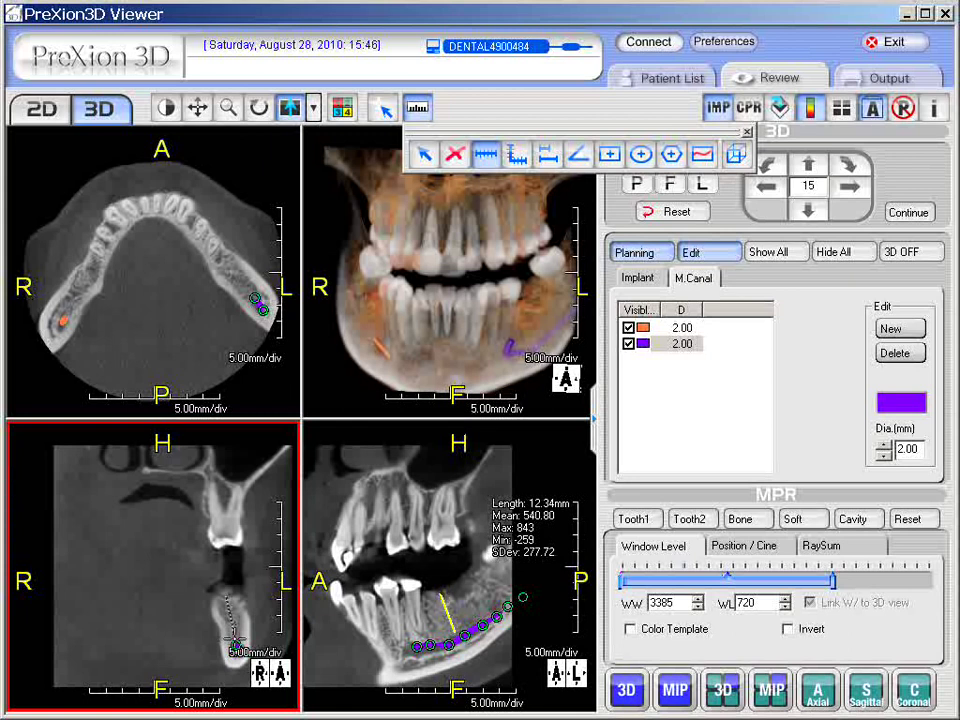
left_click(235, 638)
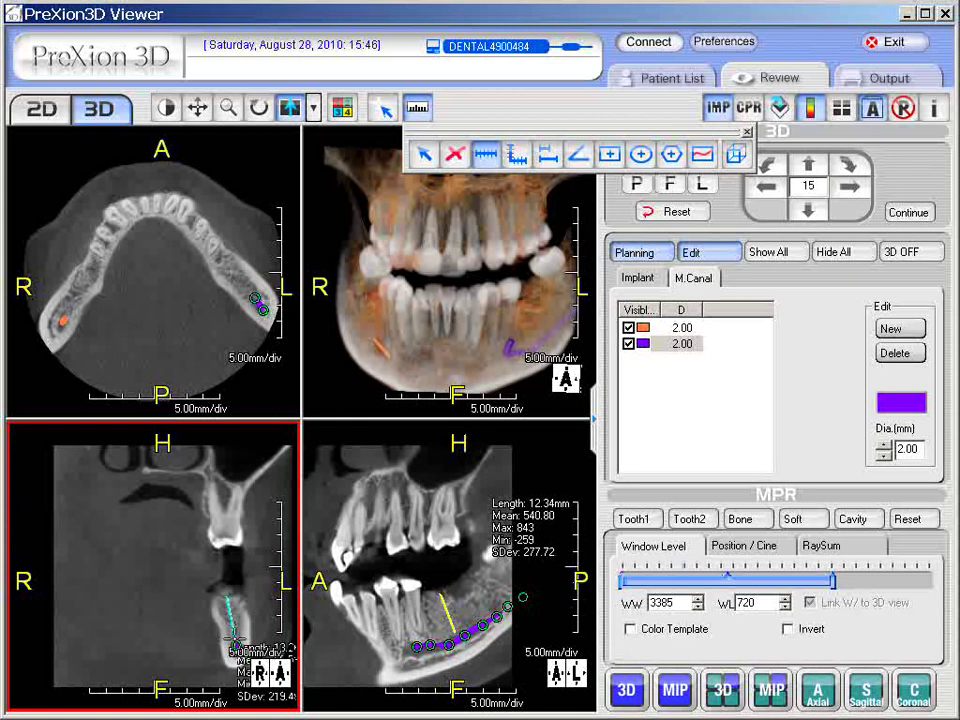
left_click_drag(236, 646, 121, 544)
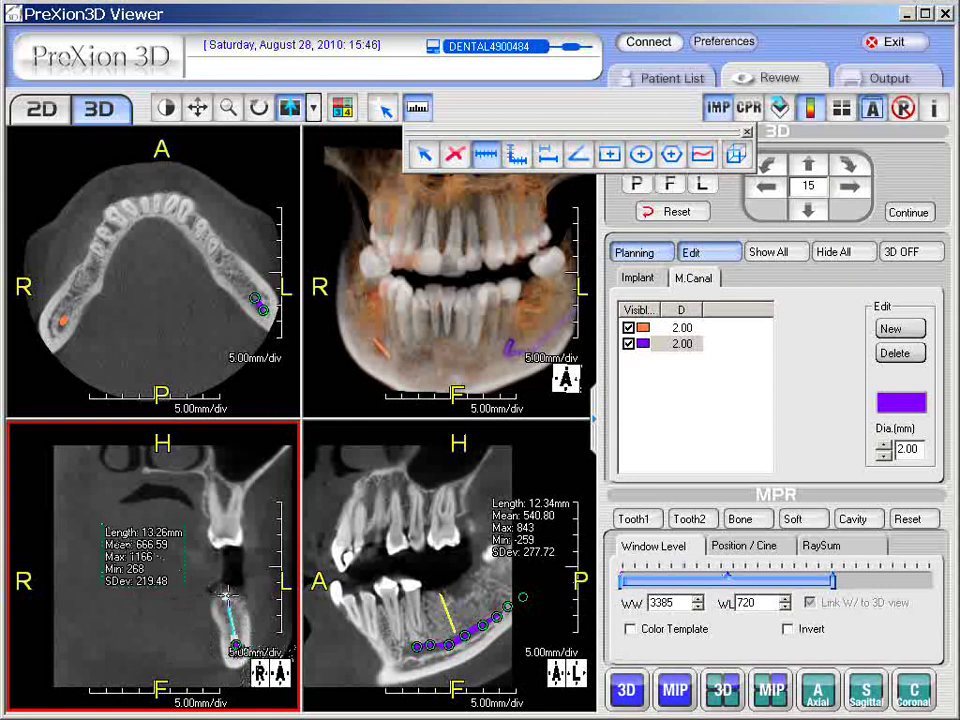
left_click_drag(227, 596, 136, 513)
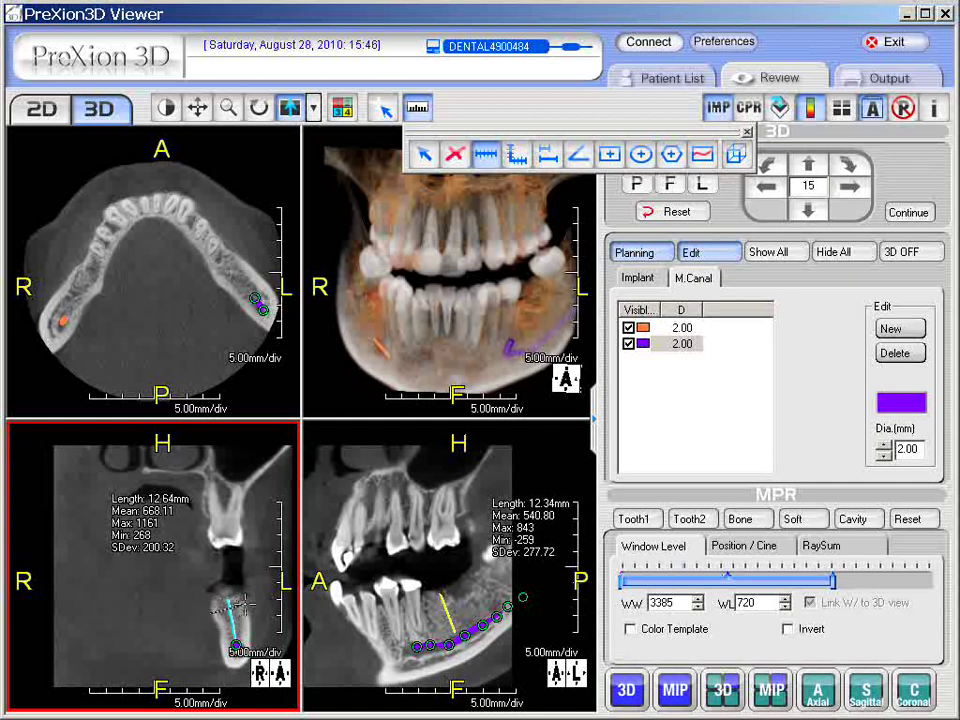
Measure the ridge width near the crest and again just above the canal in the coronal slice, and move both readouts beside the jaw.
left_click(247, 604)
left_click_drag(275, 630, 109, 585)
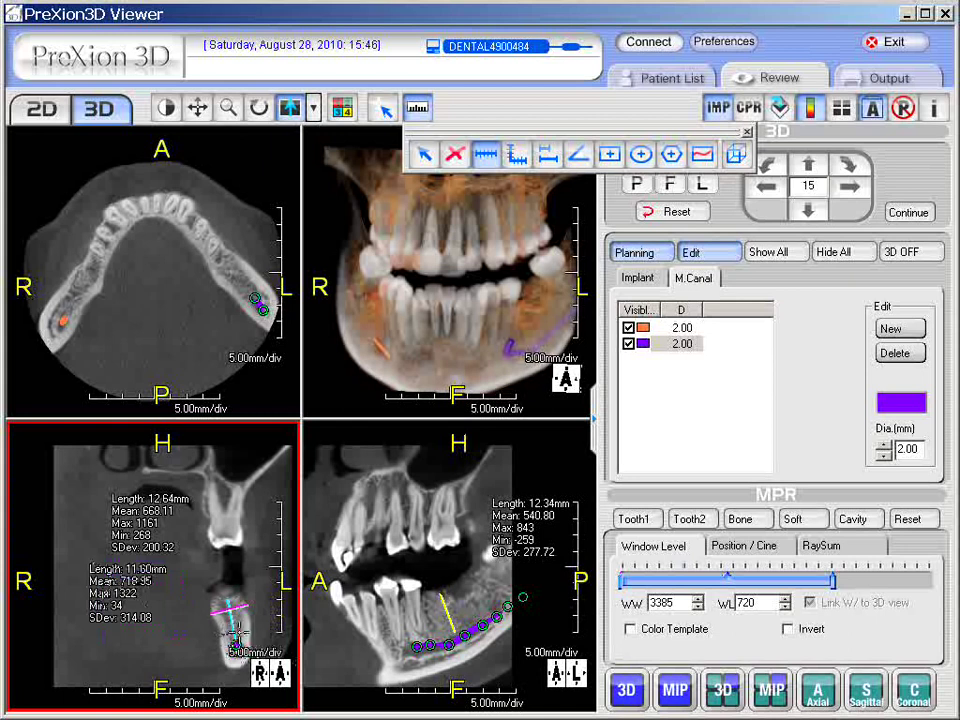
left_click_drag(247, 628, 156, 650)
mouse_move(112, 590)
left_mouse_down()
mouse_move(137, 590)
mouse_move(128, 590)
left_mouse_up()
left_click(155, 195)
left_click(330, 150)
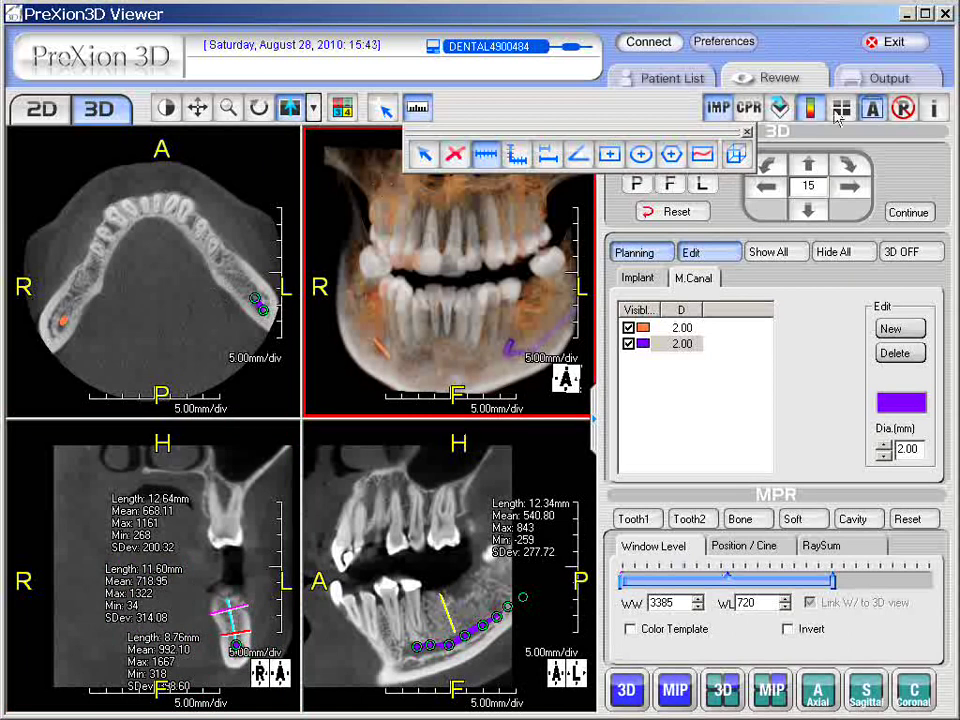
Show the slice reference lines again and measure the left ridge width along the coronal line in the axial view, moving its readout inside the arch.
left_click(845, 112)
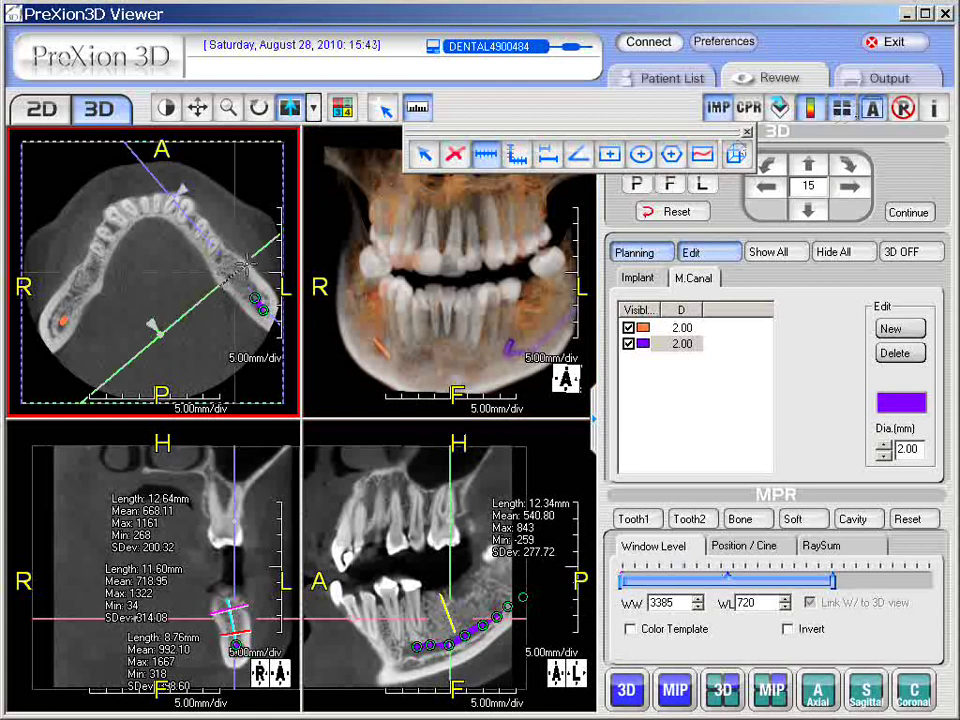
left_click(245, 262)
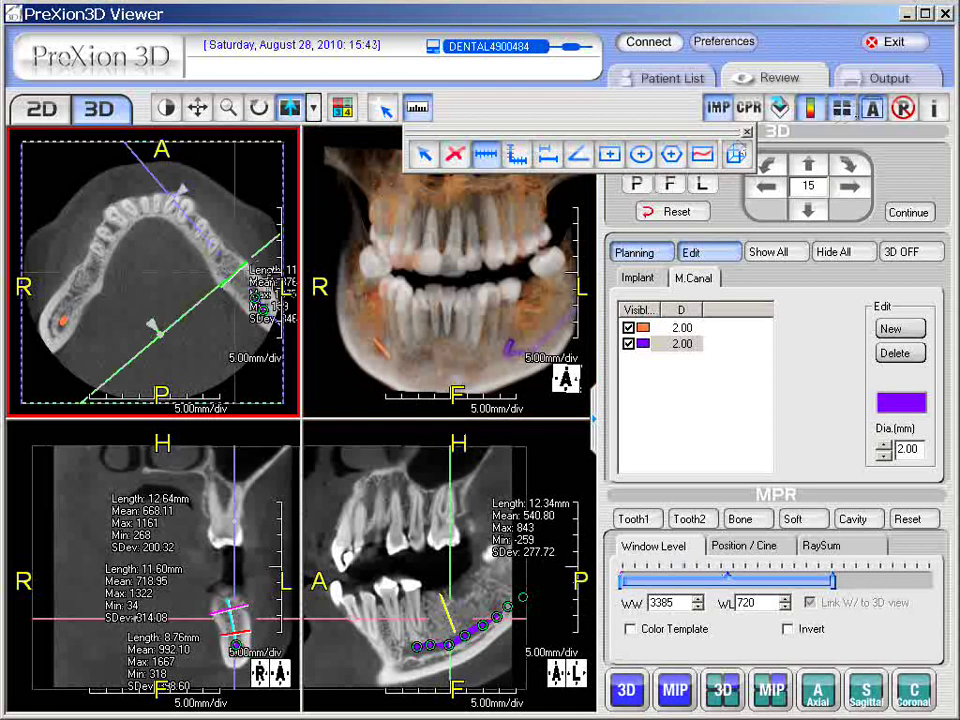
left_click_drag(268, 282, 129, 250)
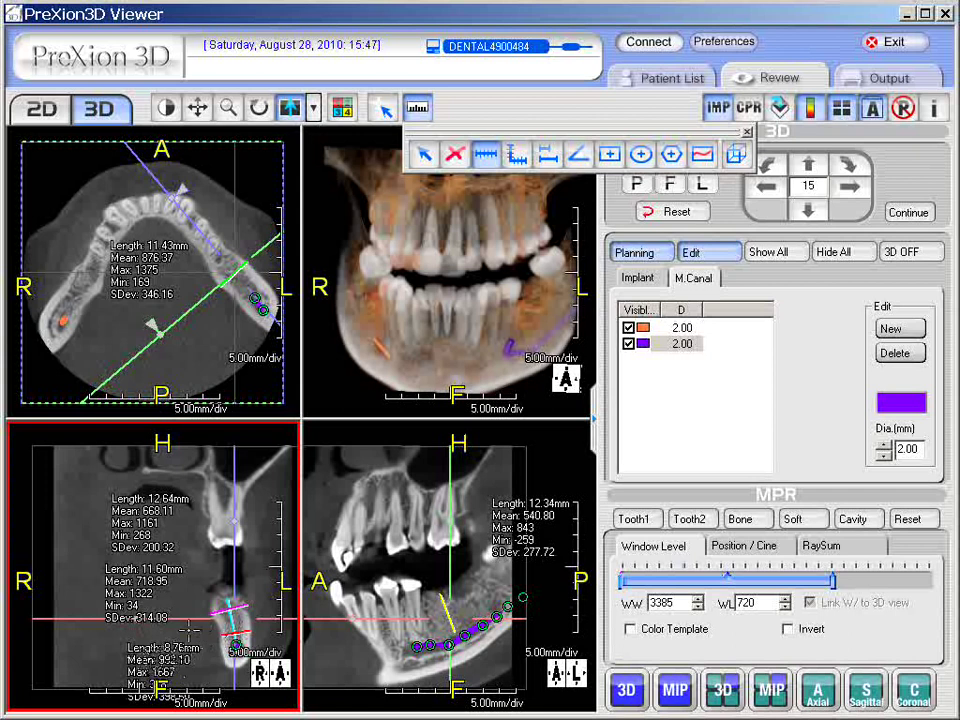
left_click(388, 586)
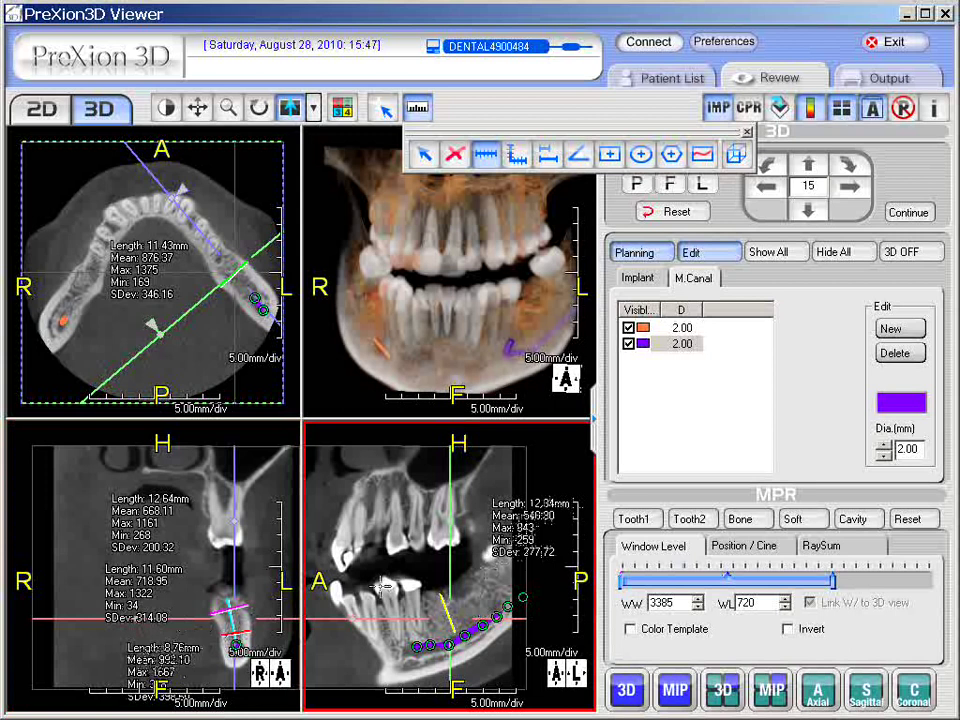
left_click(145, 285)
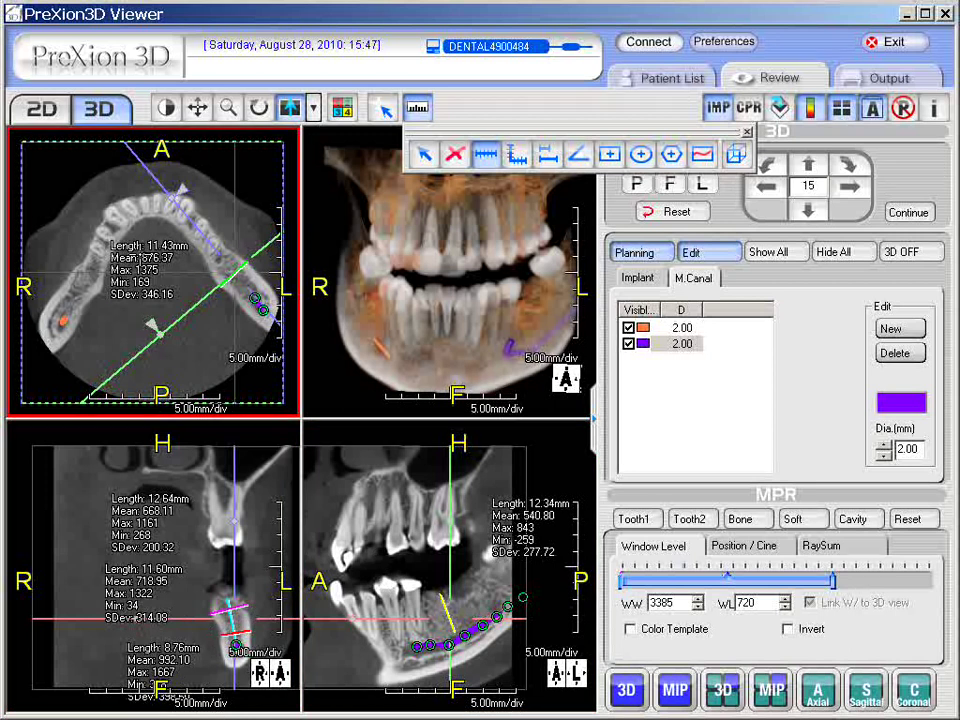
left_click_drag(141, 256, 160, 266)
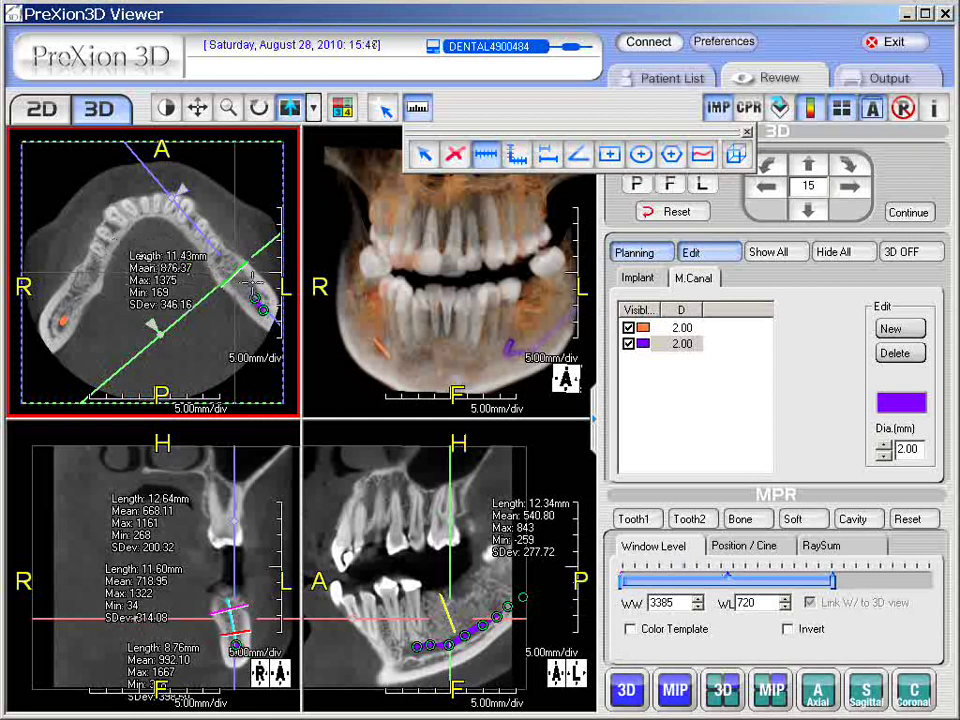
left_click(483, 268)
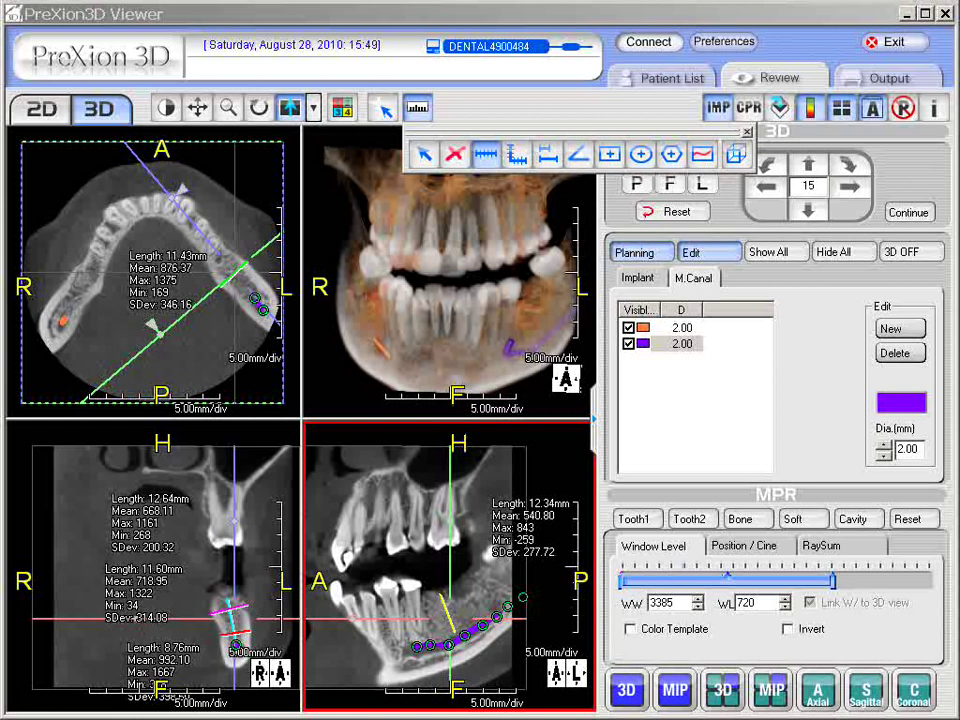
left_click(358, 289)
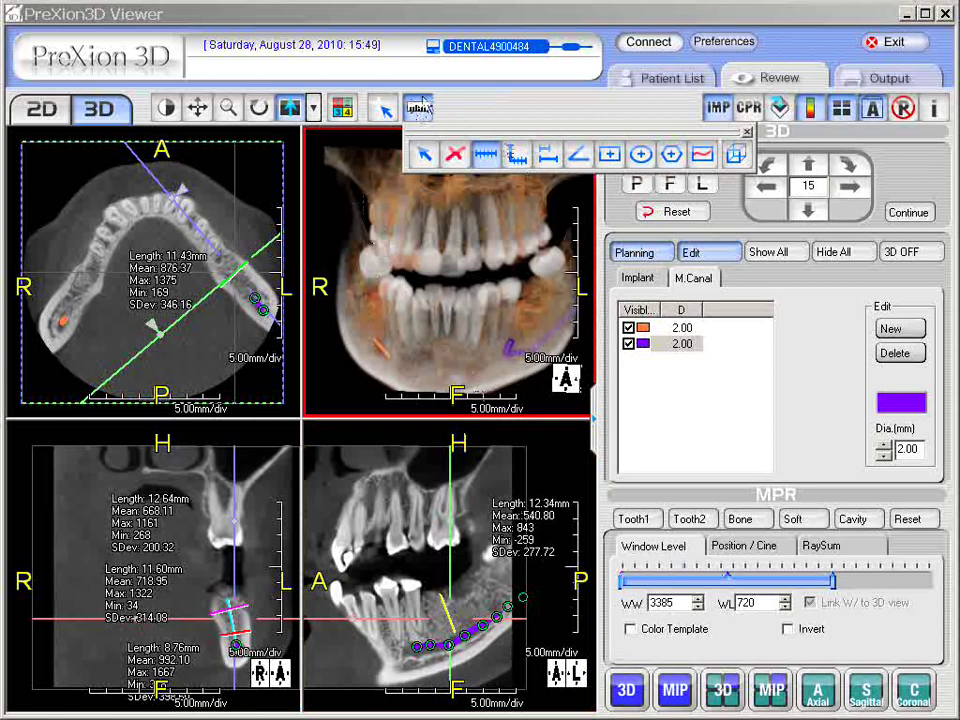
left_click(404, 621)
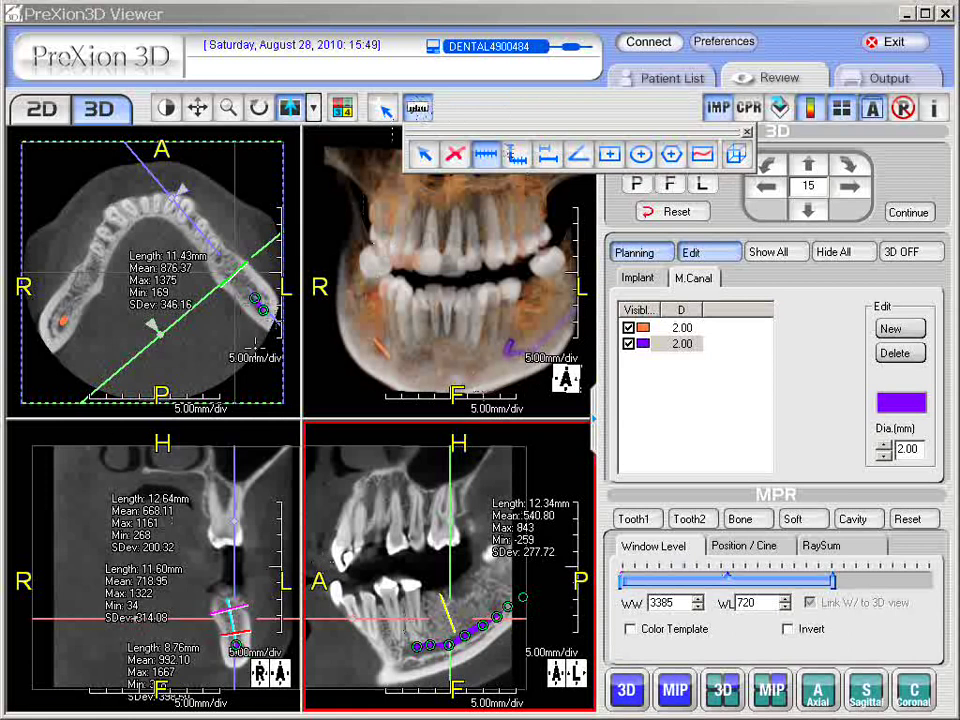
left_click(393, 289)
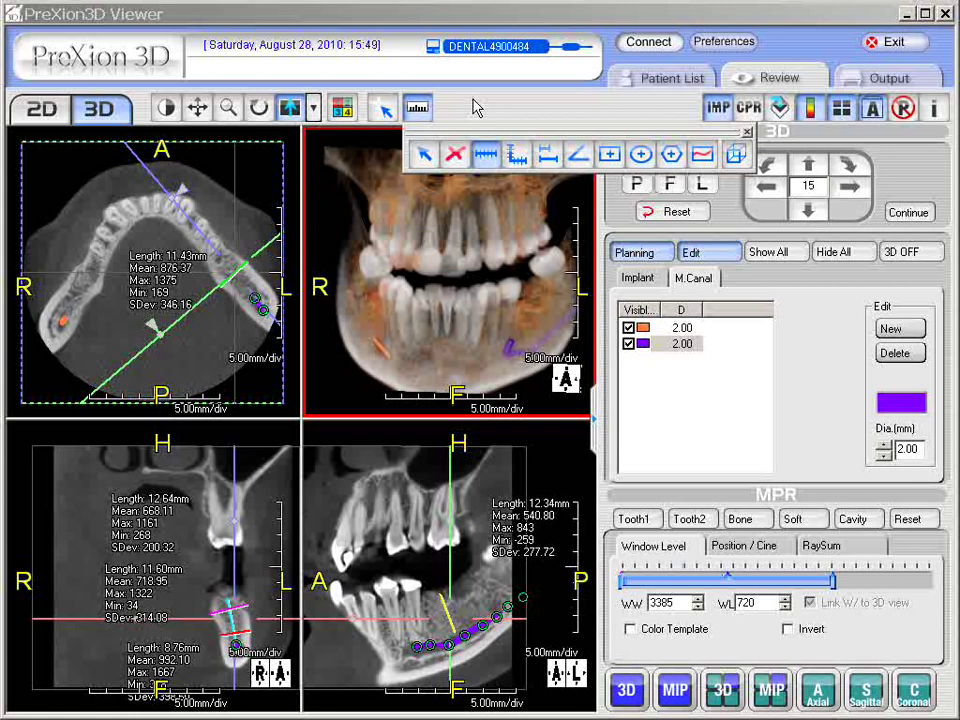
Close the measurement tools and open the implant model list for a new implant.
left_click(420, 110)
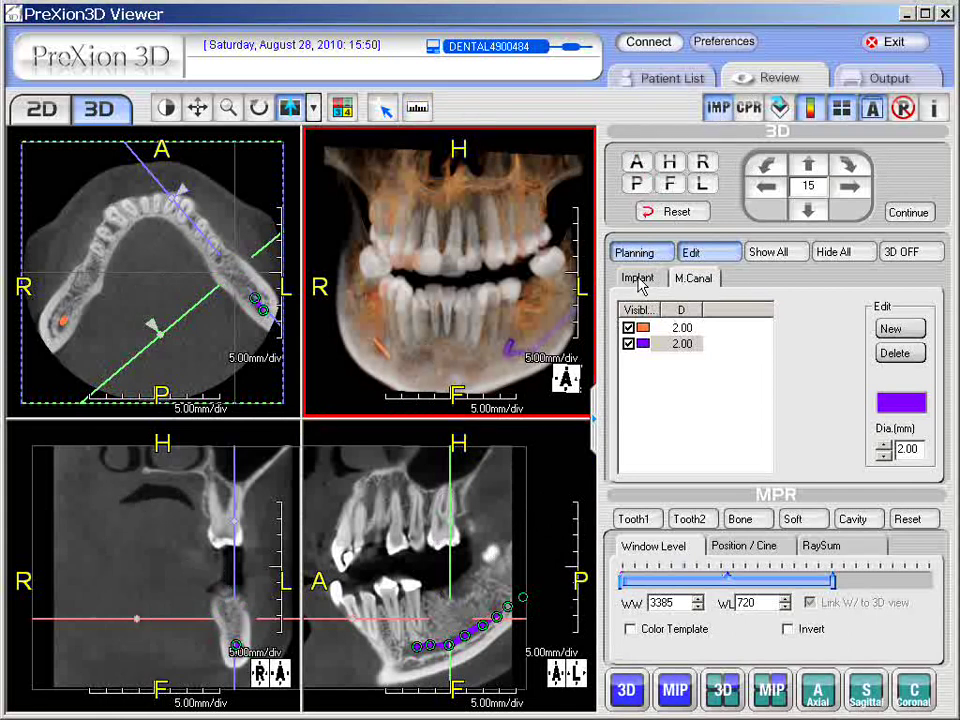
left_click(640, 284)
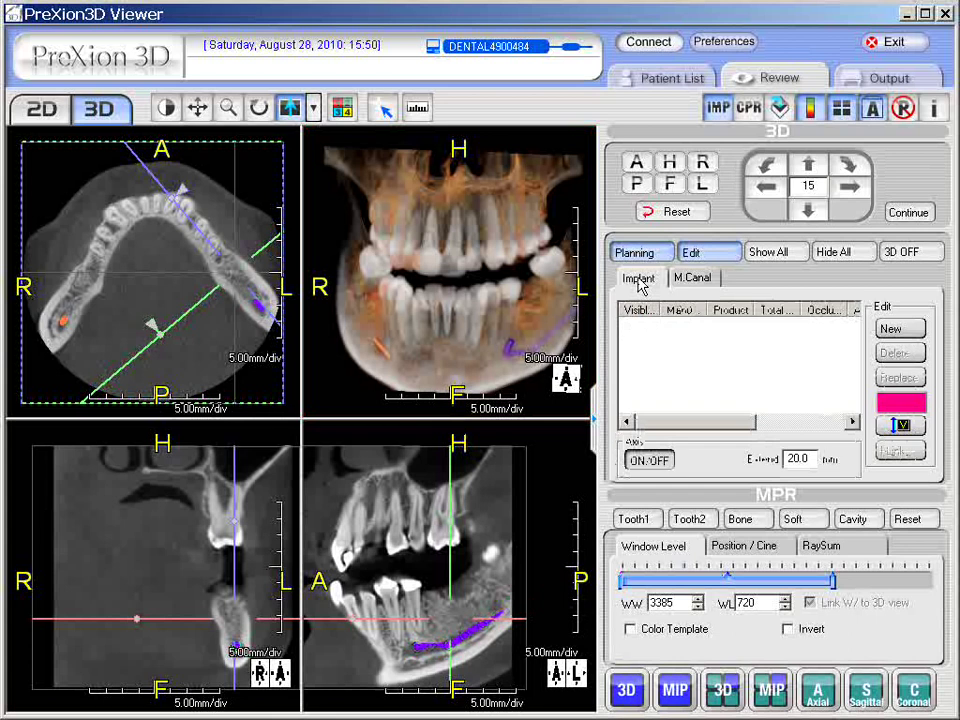
left_click(908, 334)
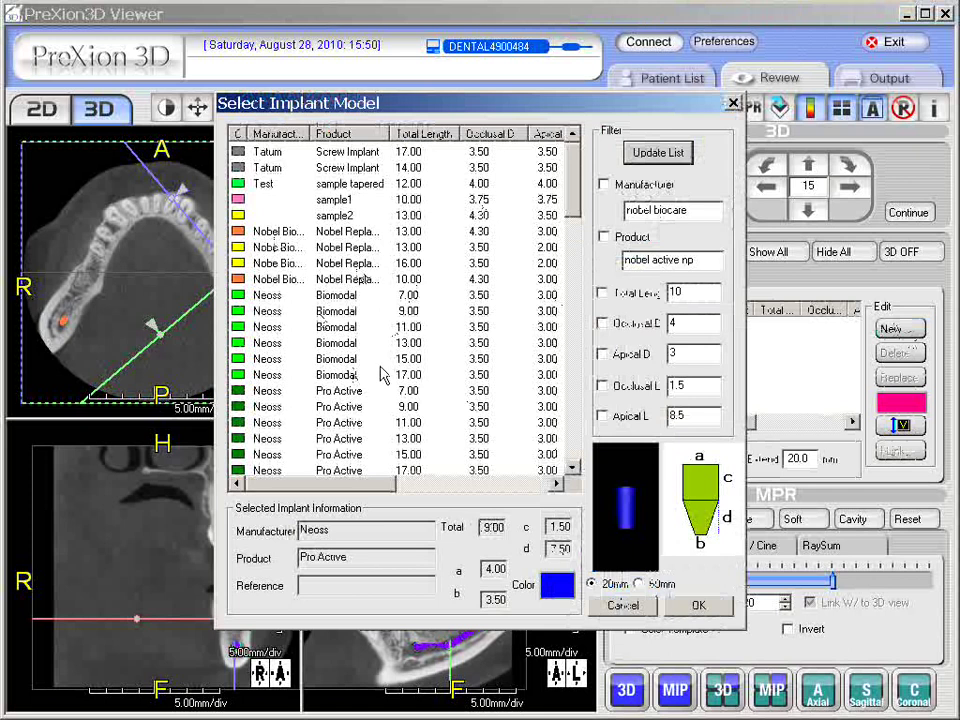
Bring the Implant Editor shortcut over the implant model list and move it out of the way.
key("alt+Tab")
left_click_drag(544, 681, 472, 487)
left_click_drag(444, 436, 439, 431)
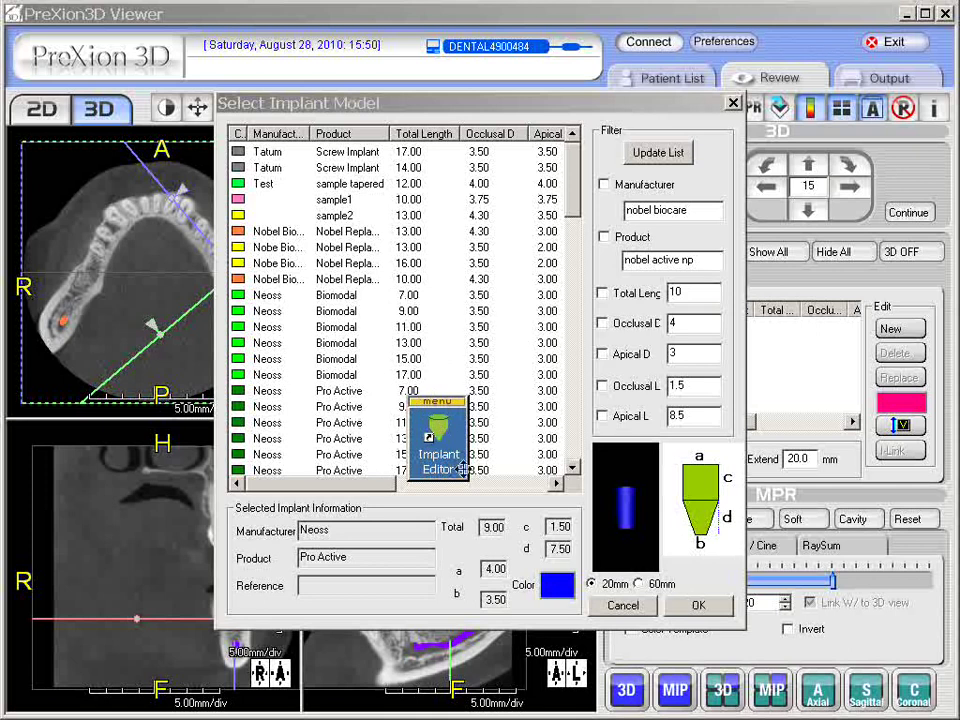
left_click_drag(440, 434, 627, 441)
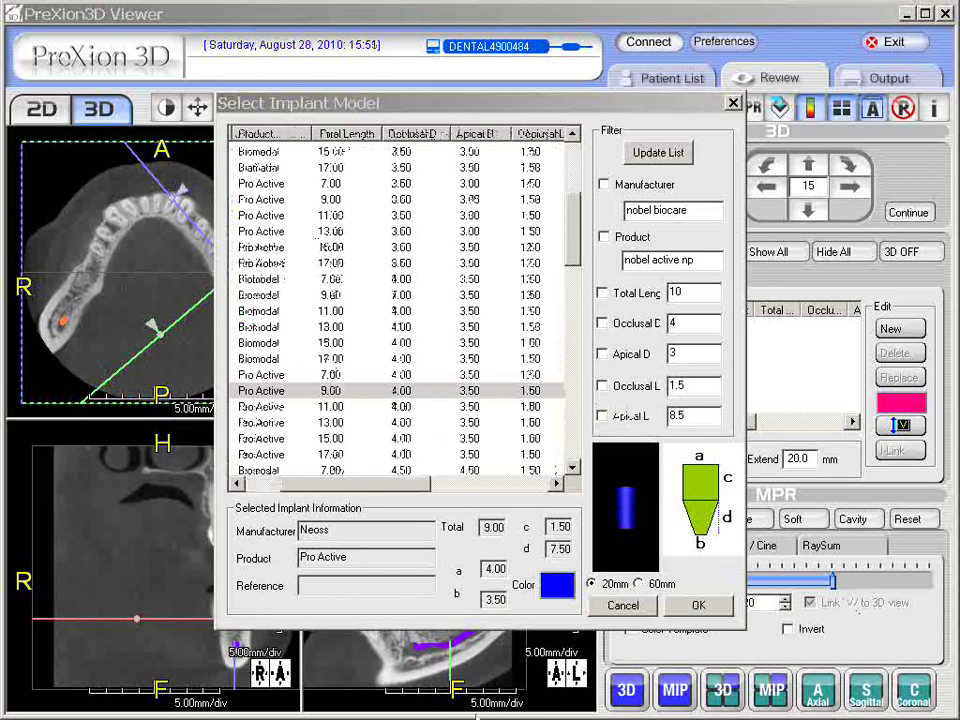
Add the Neoss Pro Active implant with 9.00 total length, 4.00 occlusal diameter and 3.50 apical diameter to the scan.
left_click_drag(330, 488, 295, 482)
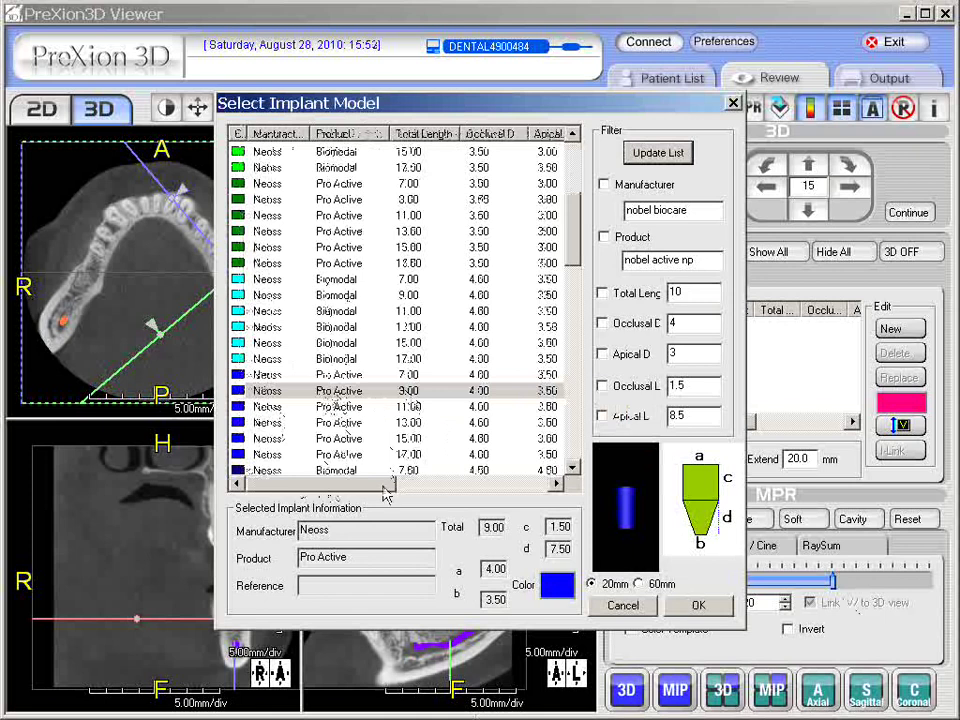
left_click_drag(386, 490, 398, 490)
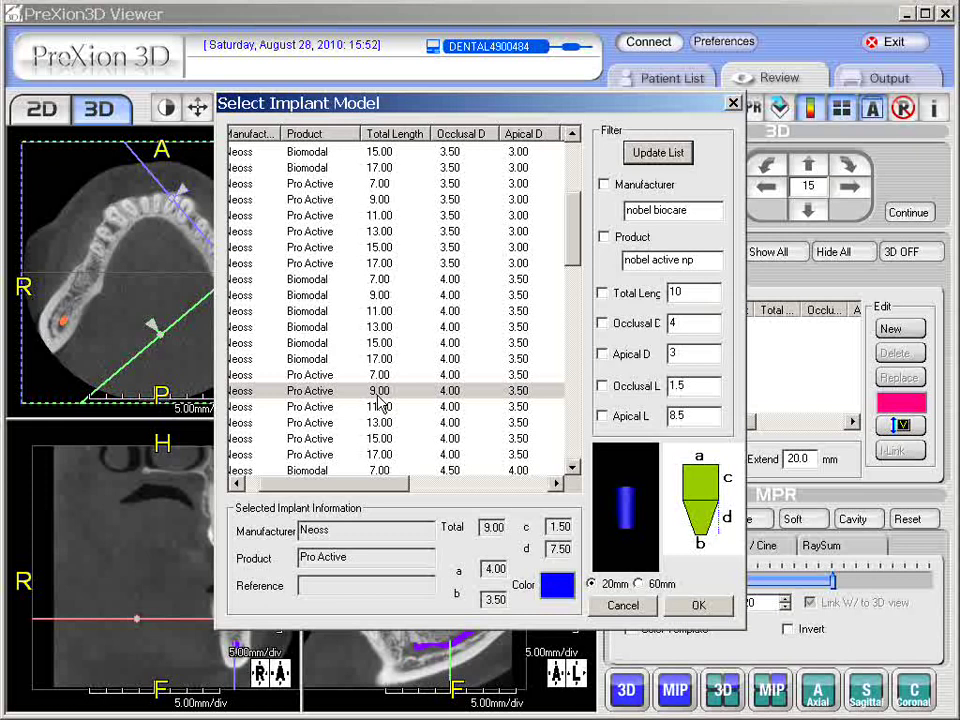
left_click_drag(396, 490, 419, 490)
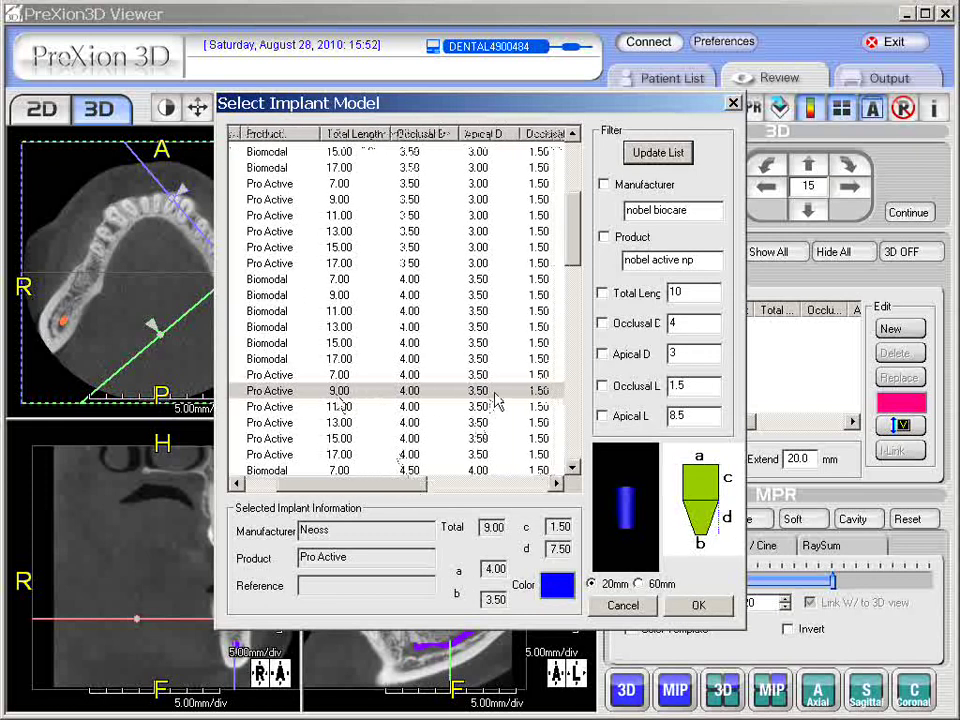
left_click(369, 394)
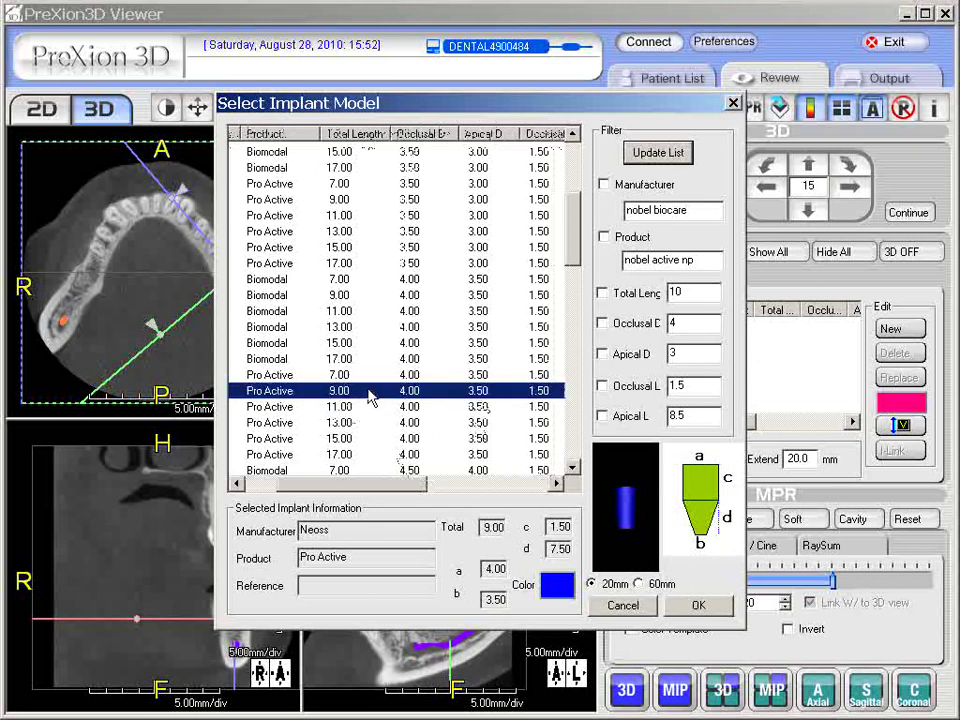
left_click(699, 606)
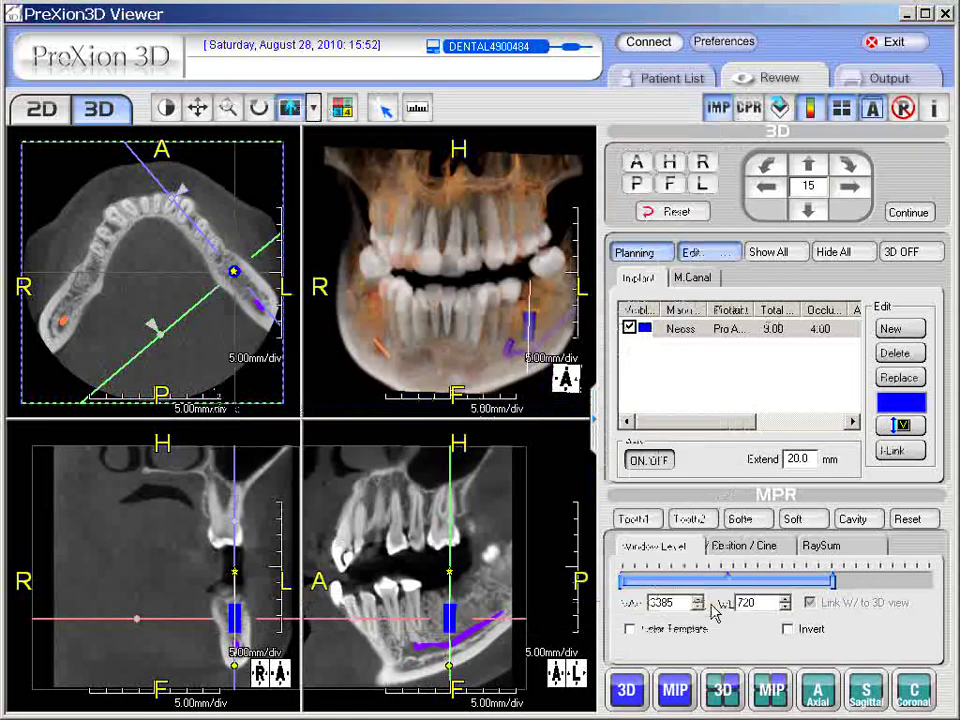
Move the blue implant slightly up and forward in the sagittal slice, and tilt its axis so the occlusal end leans forward.
left_click(518, 640)
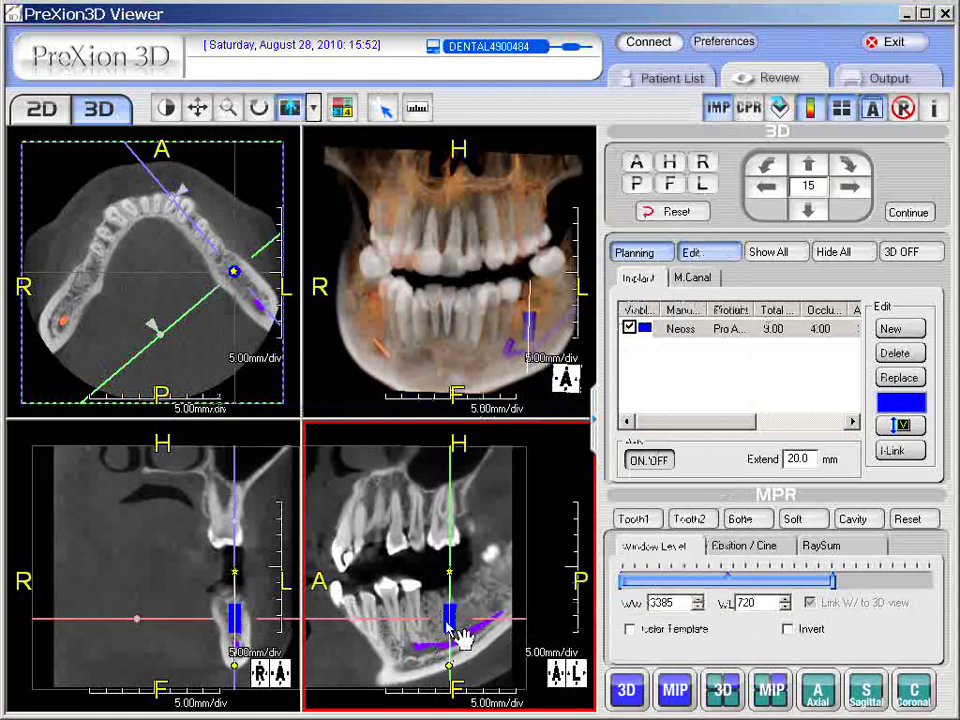
mouse_move(464, 628)
left_mouse_down()
mouse_move(444, 607)
mouse_move(463, 626)
left_mouse_up()
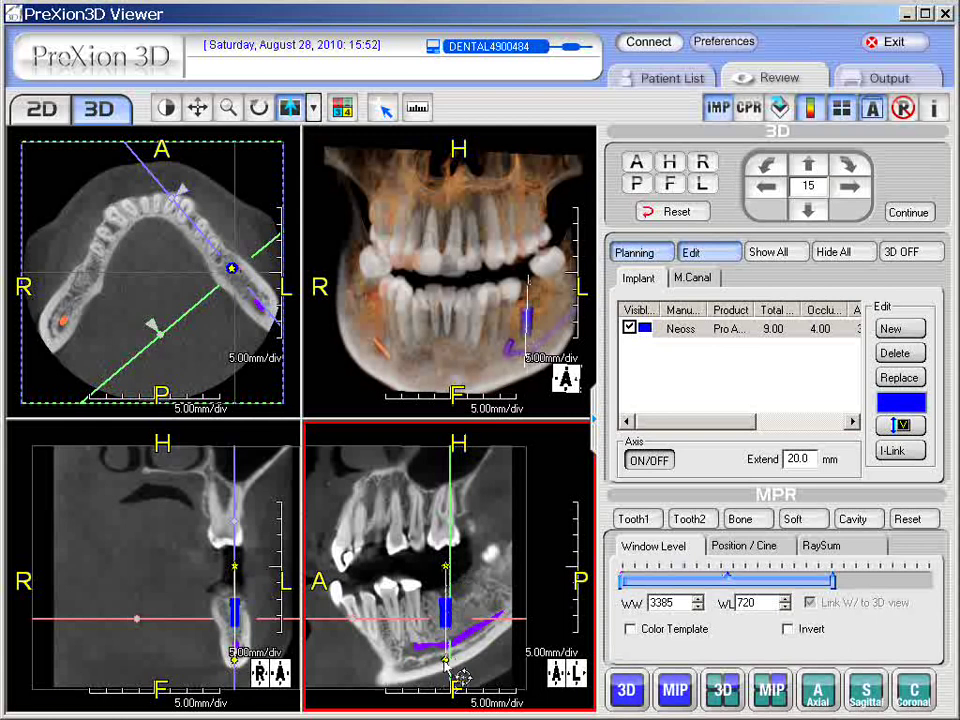
mouse_move(446, 565)
left_mouse_down()
mouse_move(455, 578)
mouse_move(433, 567)
left_mouse_up()
left_click_drag(443, 612, 443, 608)
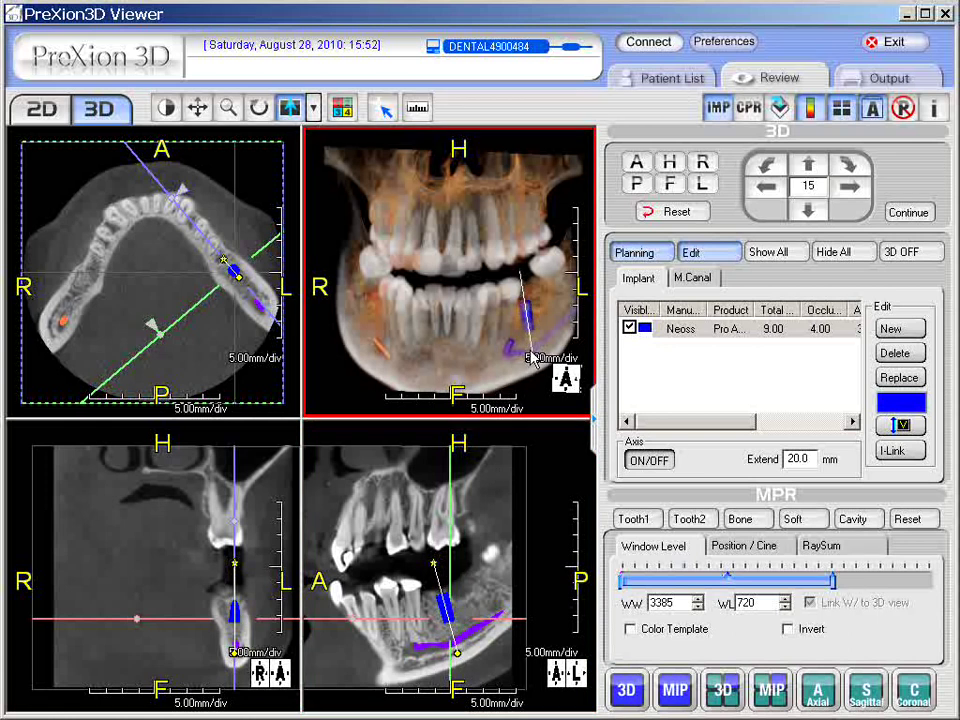
Rotate the 3D model toward the patient's left side and shift the blue implant slightly forward in the sagittal slice.
left_click_drag(536, 370, 538, 352)
left_click_drag(414, 276, 478, 321)
left_click_drag(407, 306, 432, 289)
left_click(268, 616)
left_click(293, 317)
left_click(460, 615)
left_click_drag(446, 610, 442, 609)
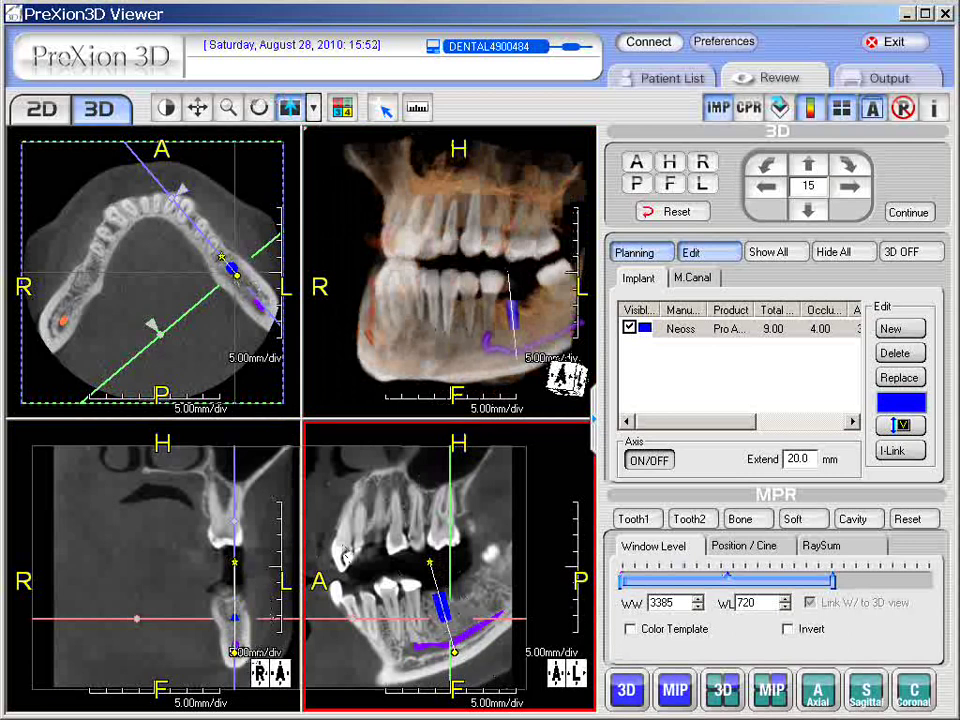
Centre the slice planes on the blue implant and examine the neighbouring cross-sections of the jaw around it.
key("alt")
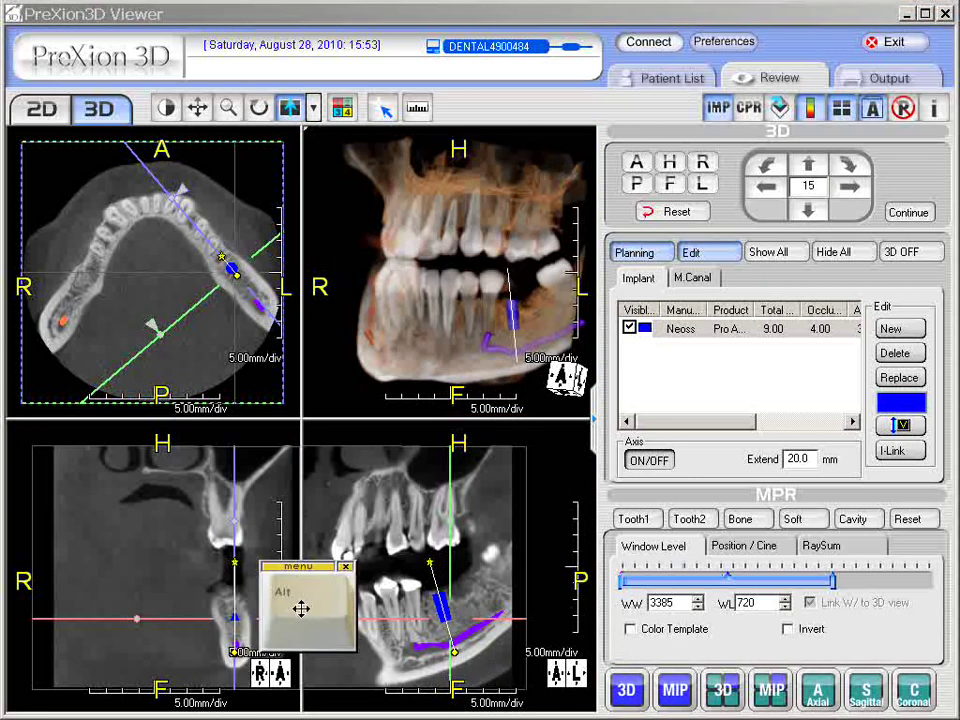
left_click(493, 672)
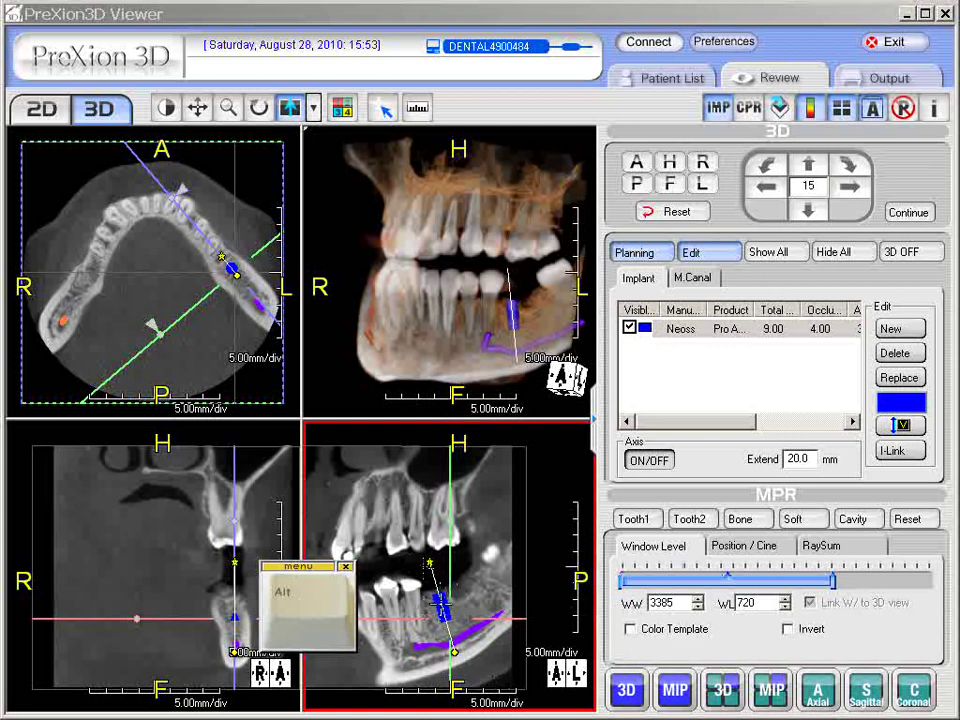
left_click(441, 604, "alt")
left_click(268, 568)
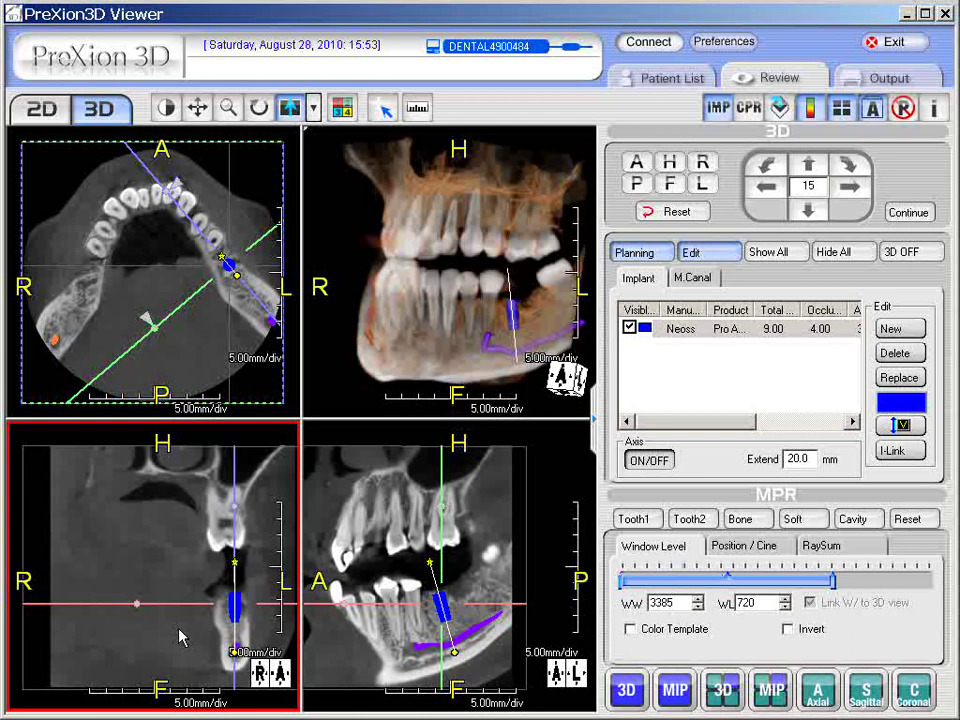
scroll(182, 637, "down", 2)
scroll(182, 637, "down", 1)
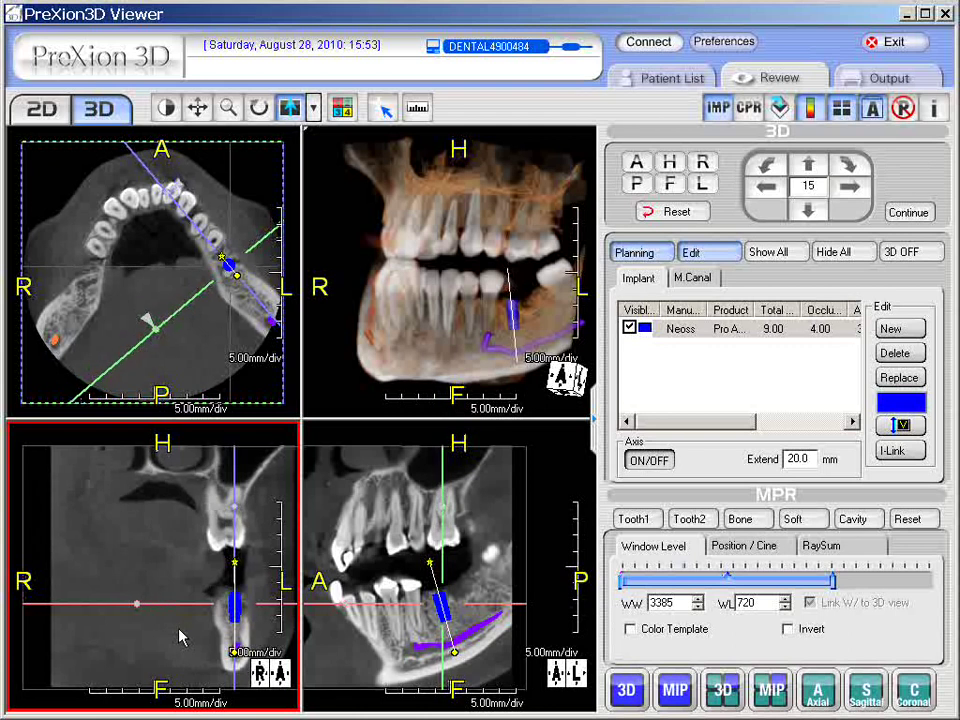
scroll(182, 637, "down", 1)
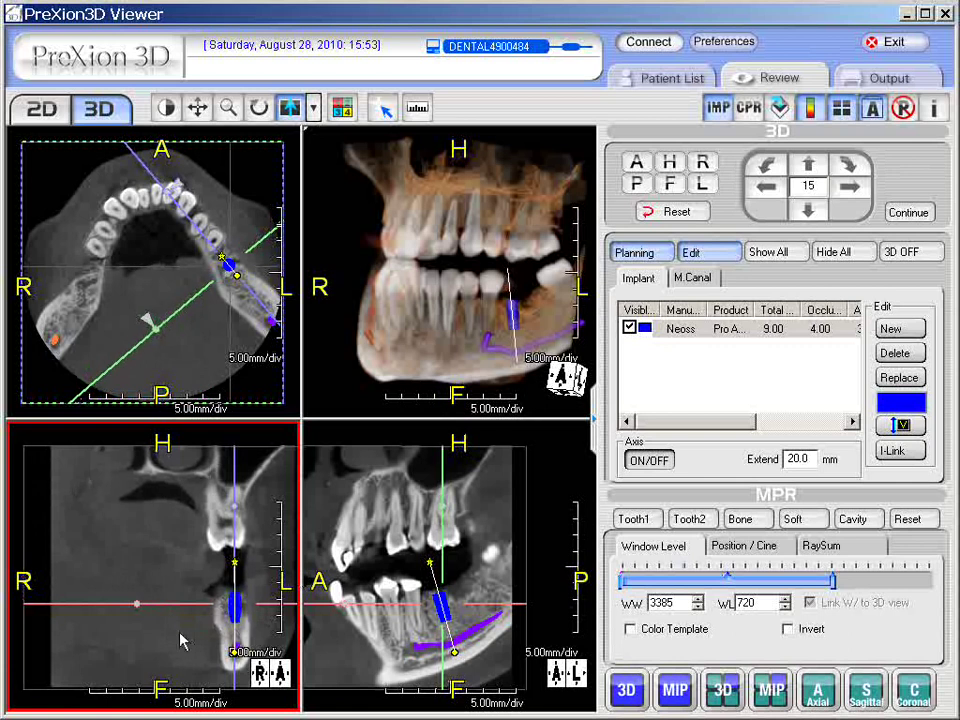
Align the slice planes to the blue implant's axis with I-Link and rotate the axial reference lines to follow the left mandible.
left_click(445, 600)
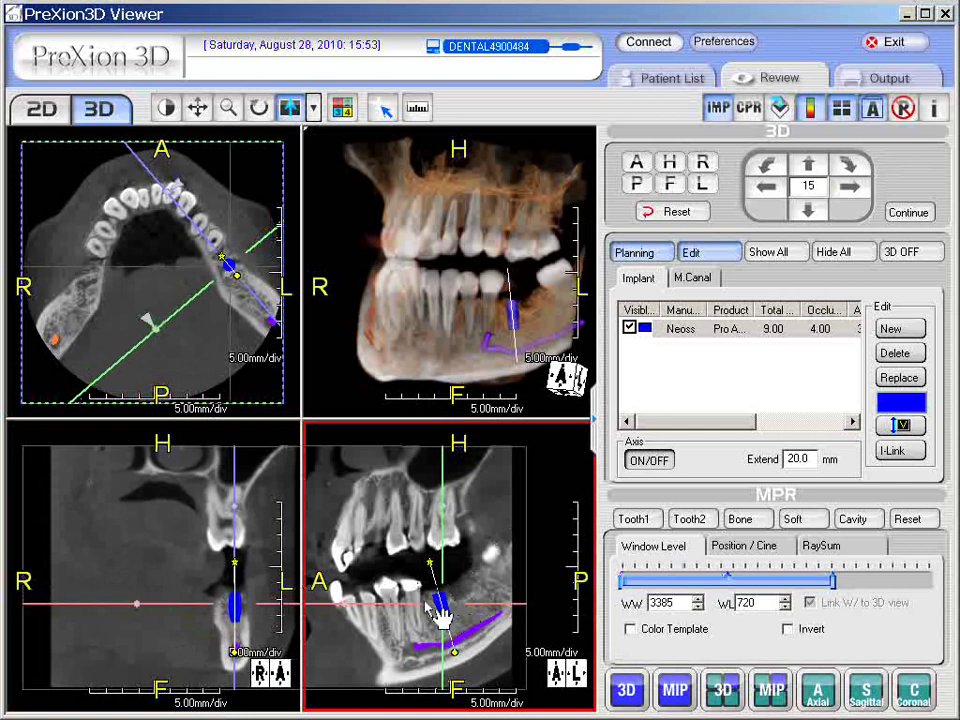
left_click_drag(443, 558, 464, 556)
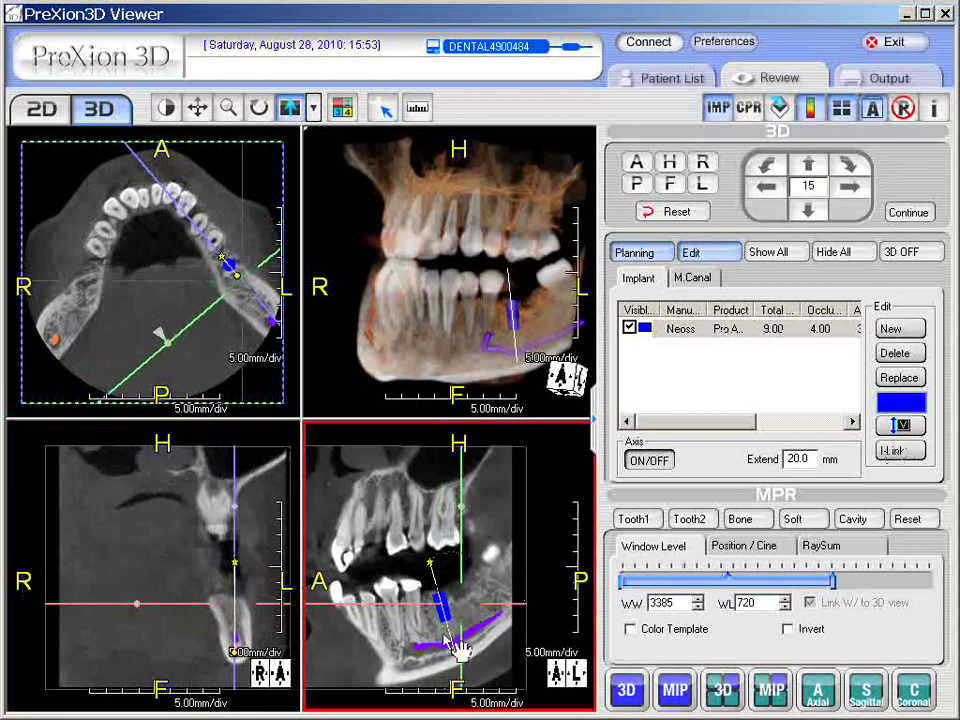
left_click(900, 454)
left_click(458, 642)
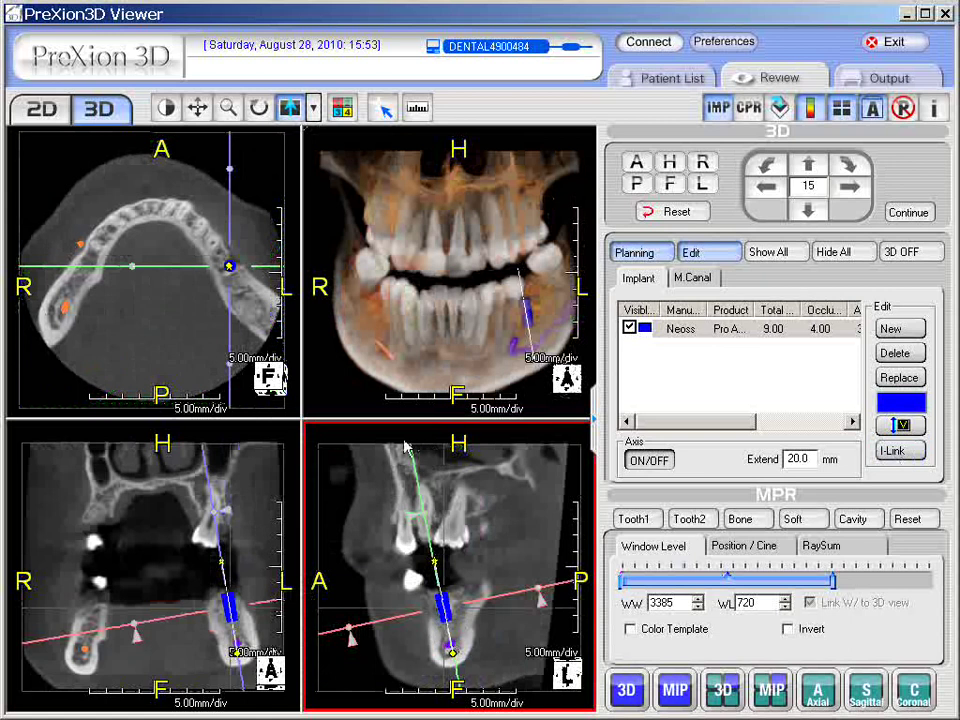
left_click(160, 500)
left_click(122, 615)
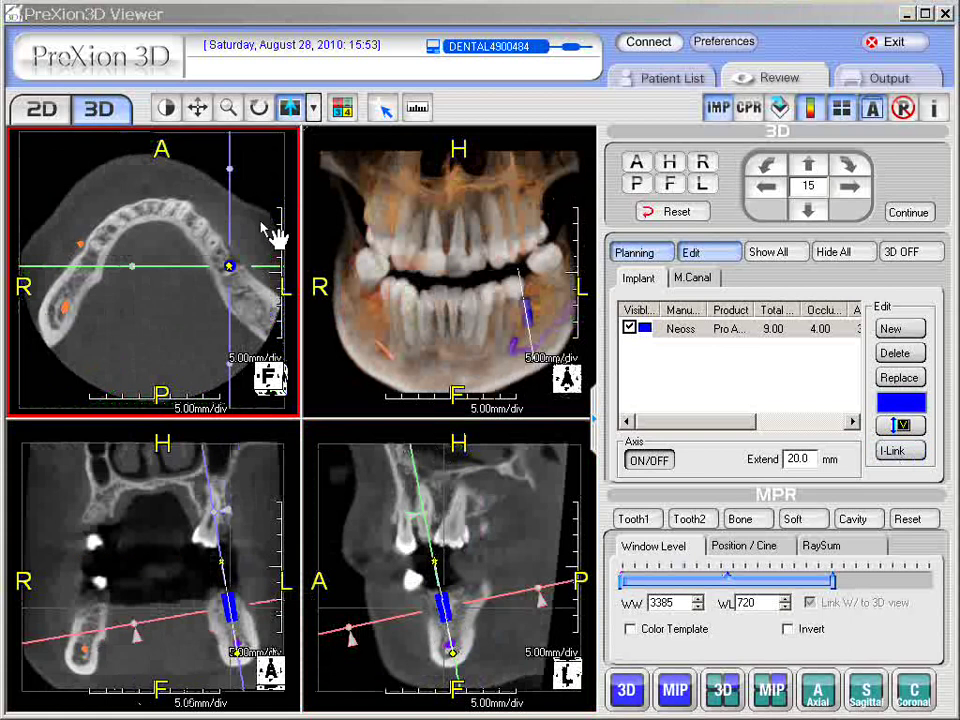
left_click_drag(233, 171, 165, 173)
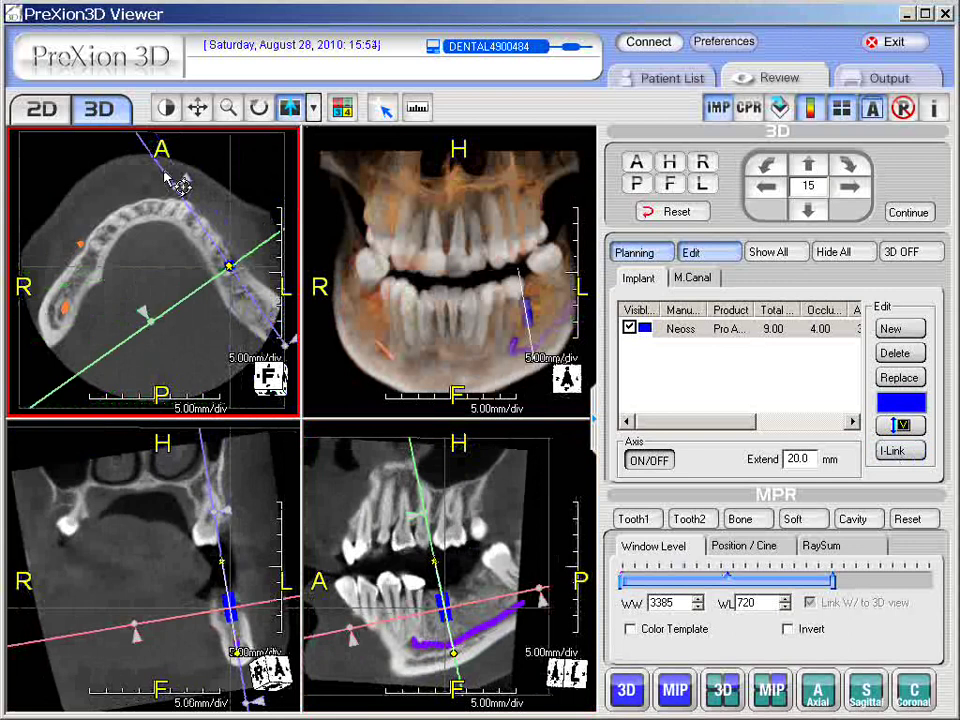
Turn the 3D model to show the left jaw and shift the blue implant slightly down and inward in the cross-sectional slice.
left_click(388, 225)
left_click_drag(388, 225, 377, 247)
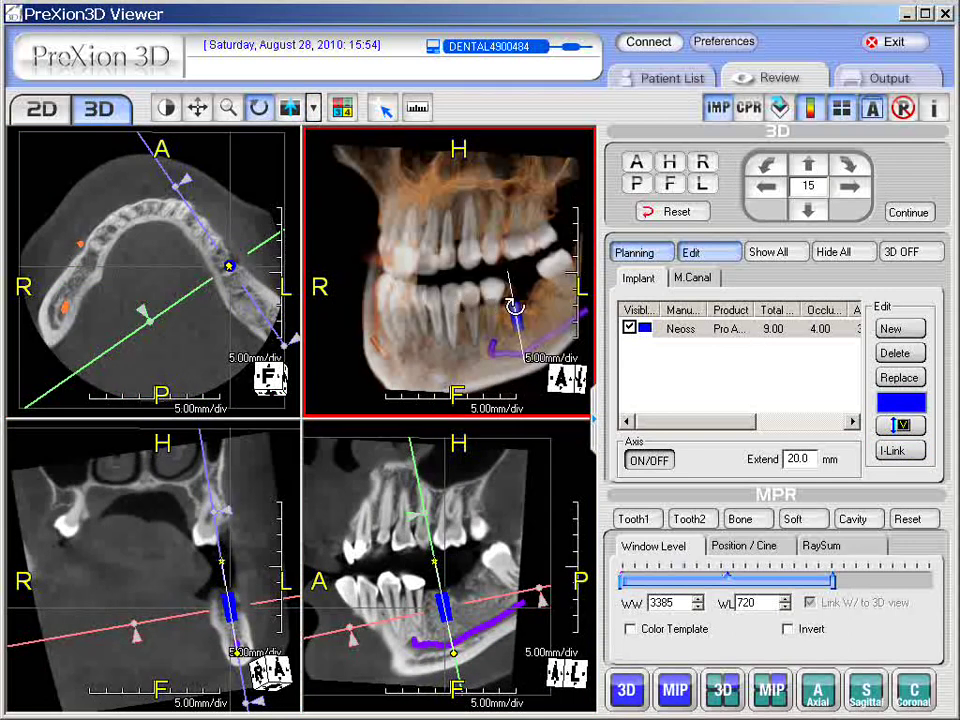
mouse_move(432, 300)
left_mouse_down()
mouse_move(430, 195)
mouse_move(430, 313)
left_mouse_up()
left_click(245, 607)
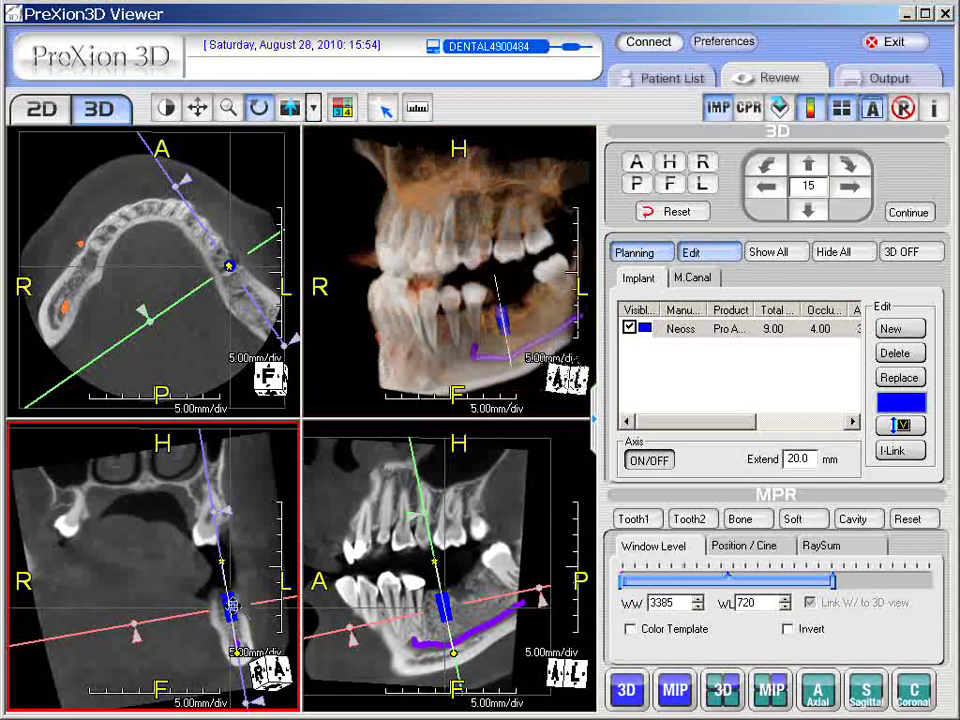
left_click(415, 665)
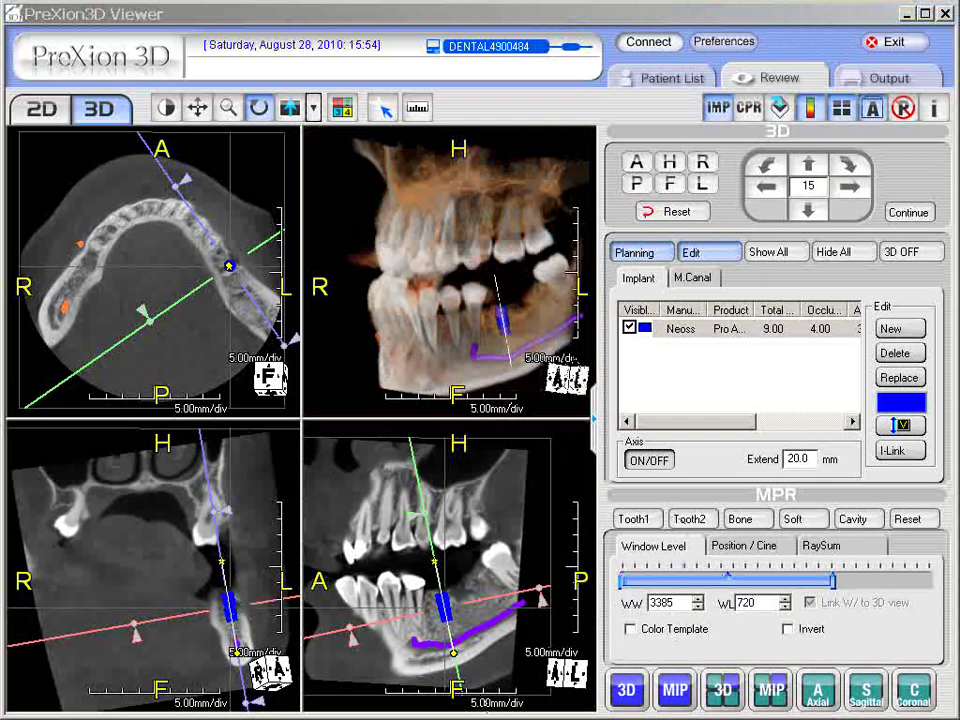
left_click(240, 625)
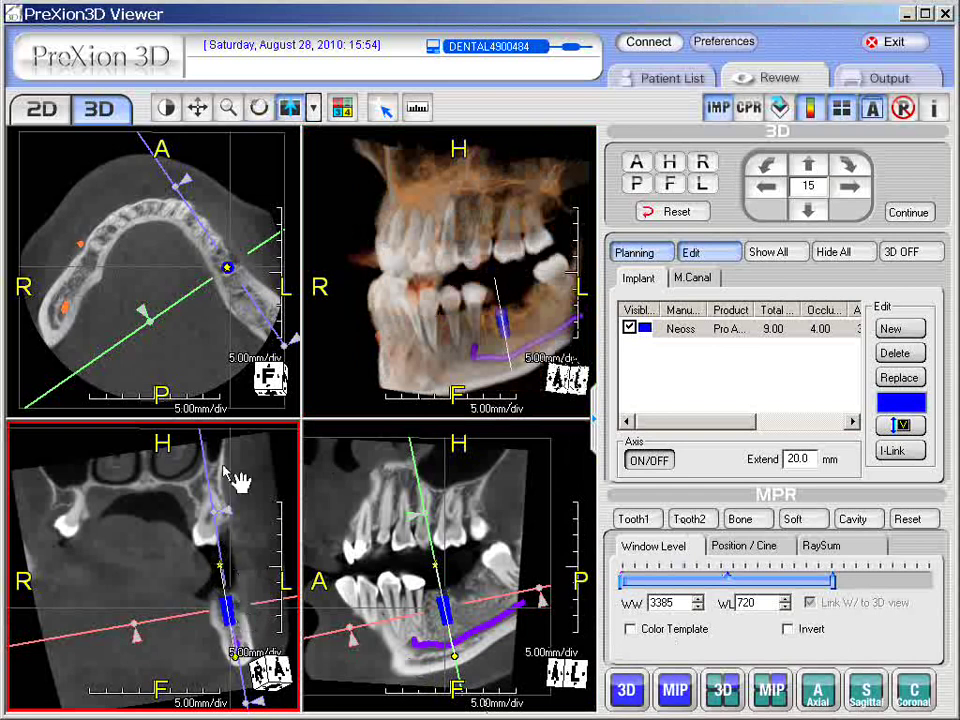
Rotate the 3D model to examine the blue implant's position relative to the left mandibular canal from several side angles.
left_click(482, 634)
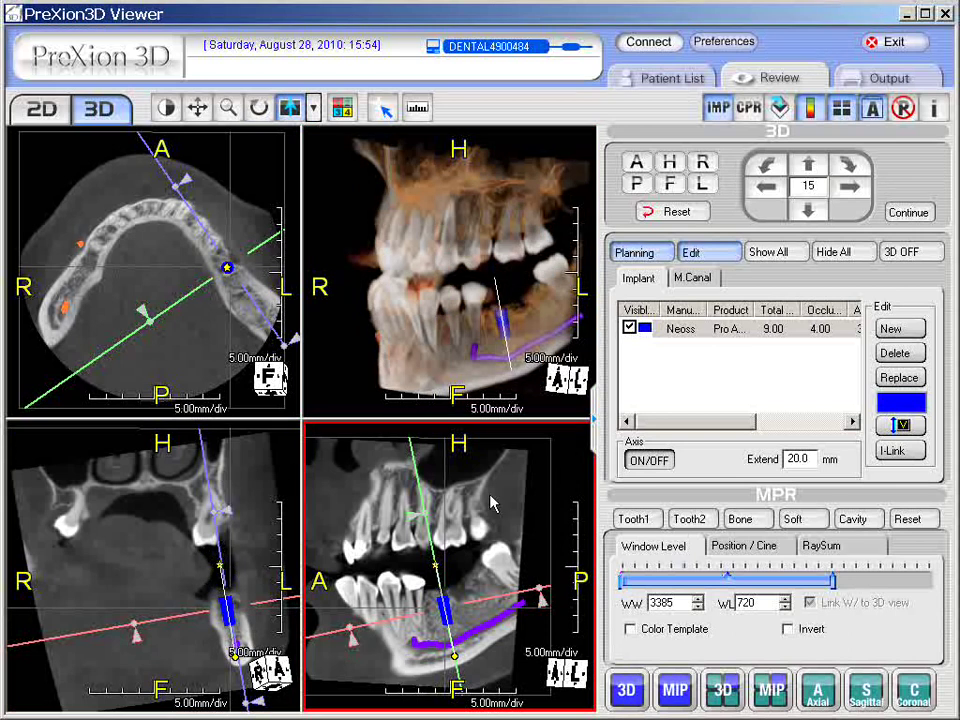
left_click(232, 333)
left_click(481, 347)
left_click_drag(481, 347, 480, 285)
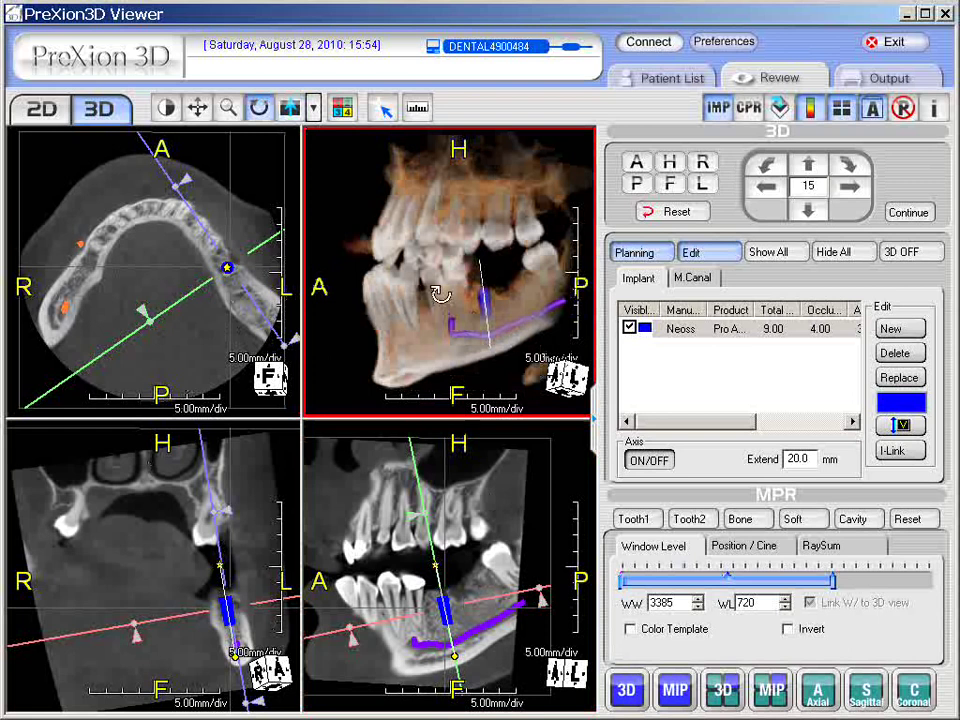
mouse_move(446, 242)
left_mouse_down()
mouse_move(464, 128)
mouse_move(462, 245)
left_mouse_up()
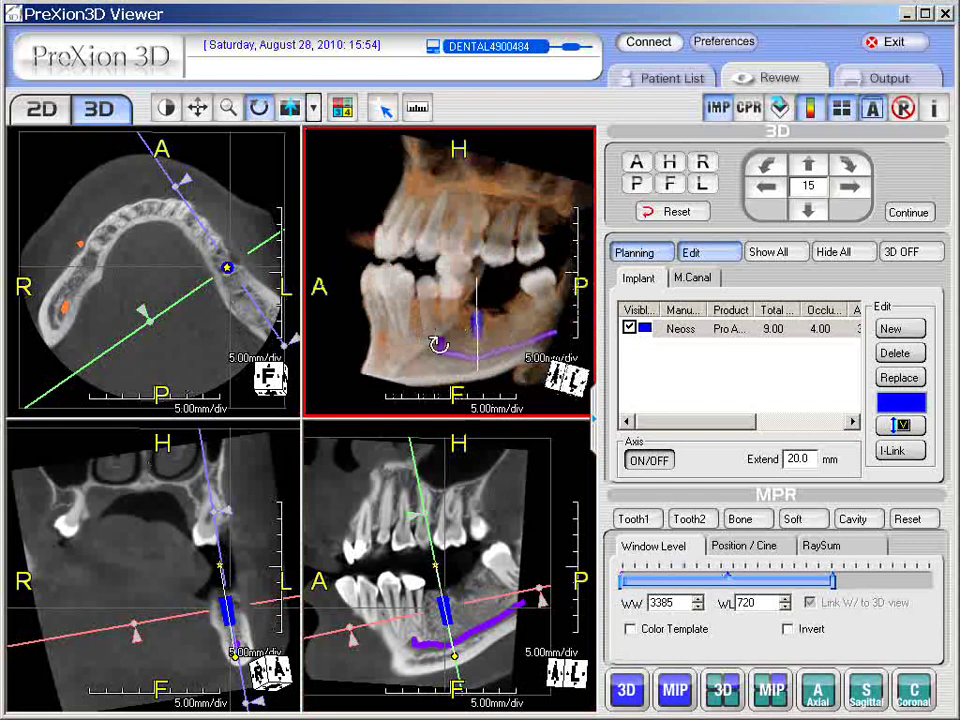
left_click_drag(429, 336, 444, 343)
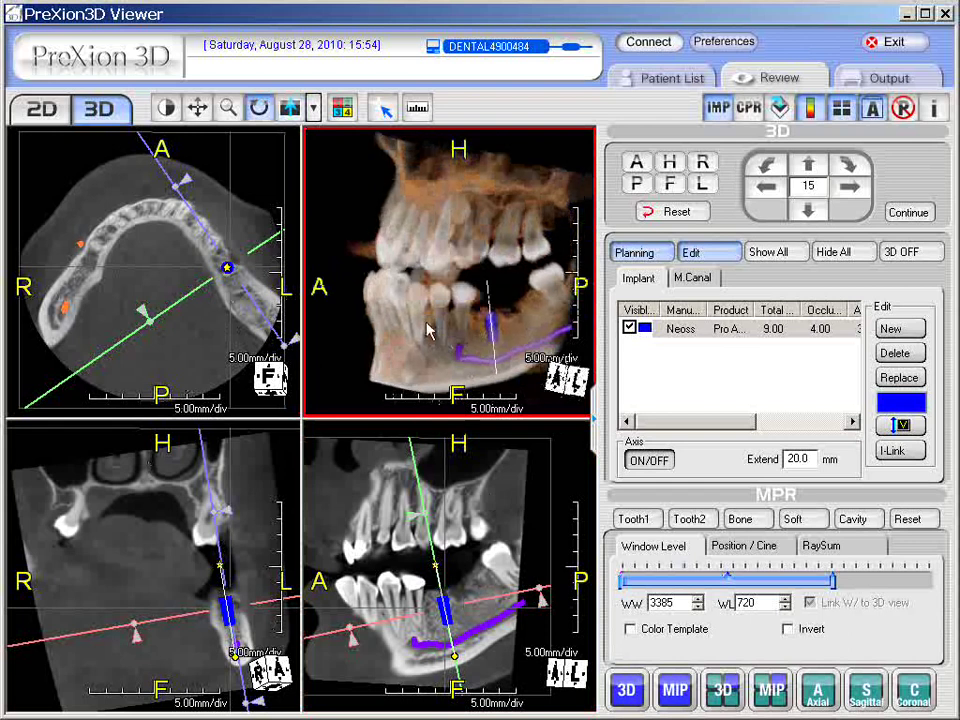
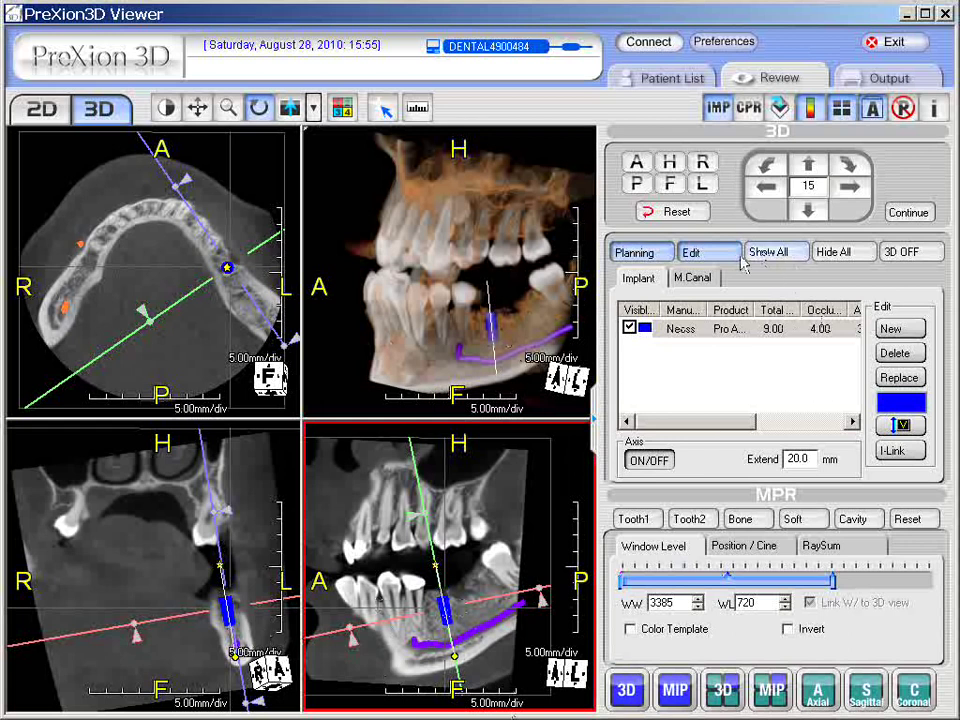
Reset all views to their default orientation and bring the slice planes to the left mandible just beside the blue implant.
left_click(692, 252)
left_click(676, 212)
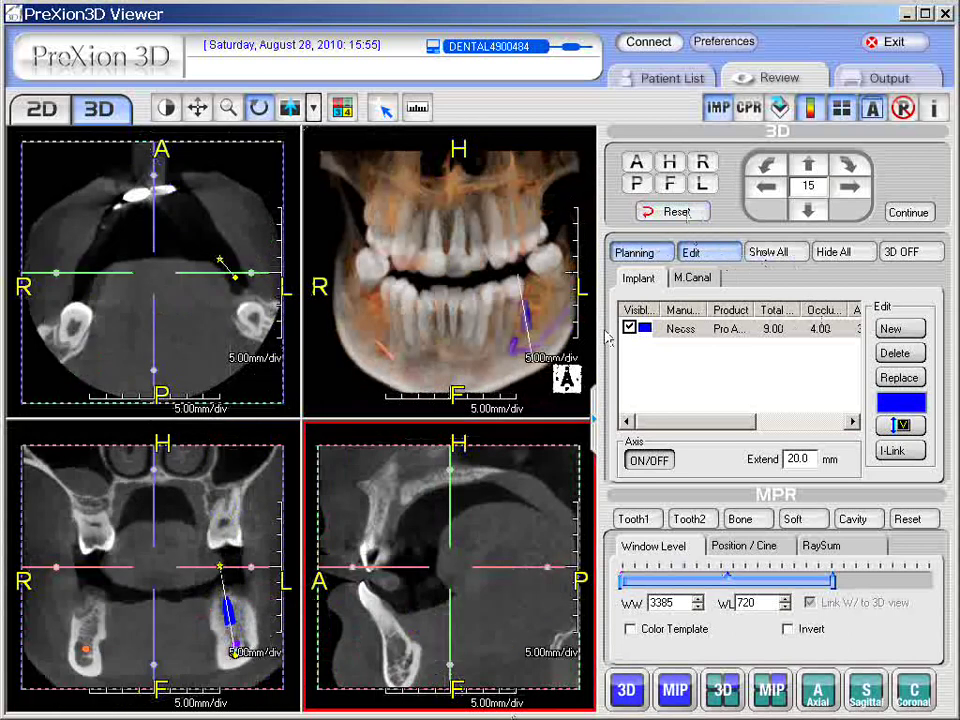
key("alt")
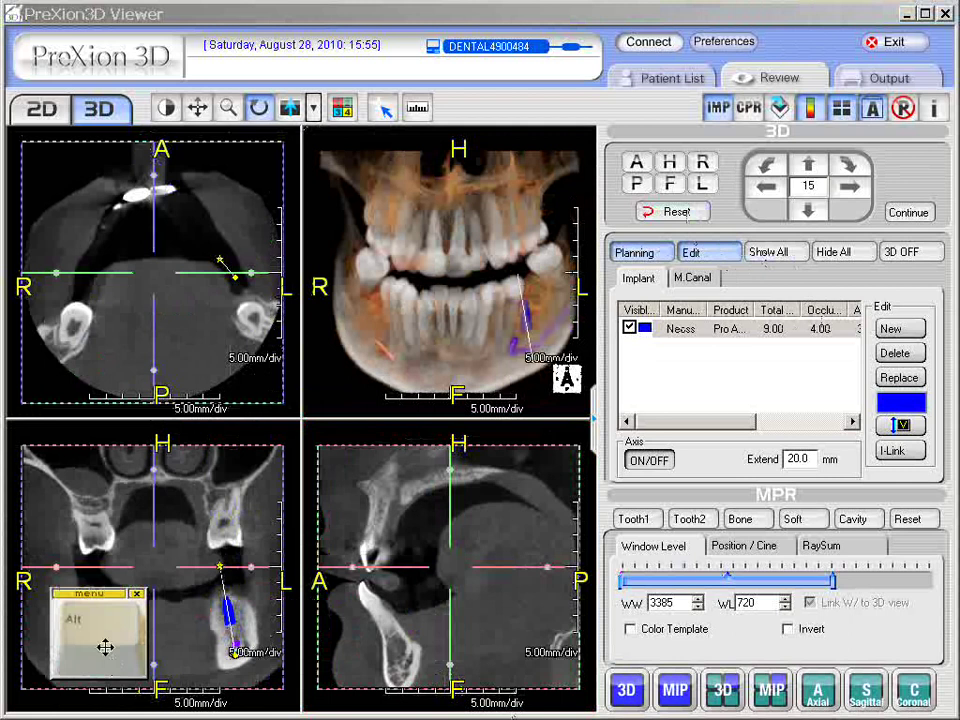
left_click(243, 627)
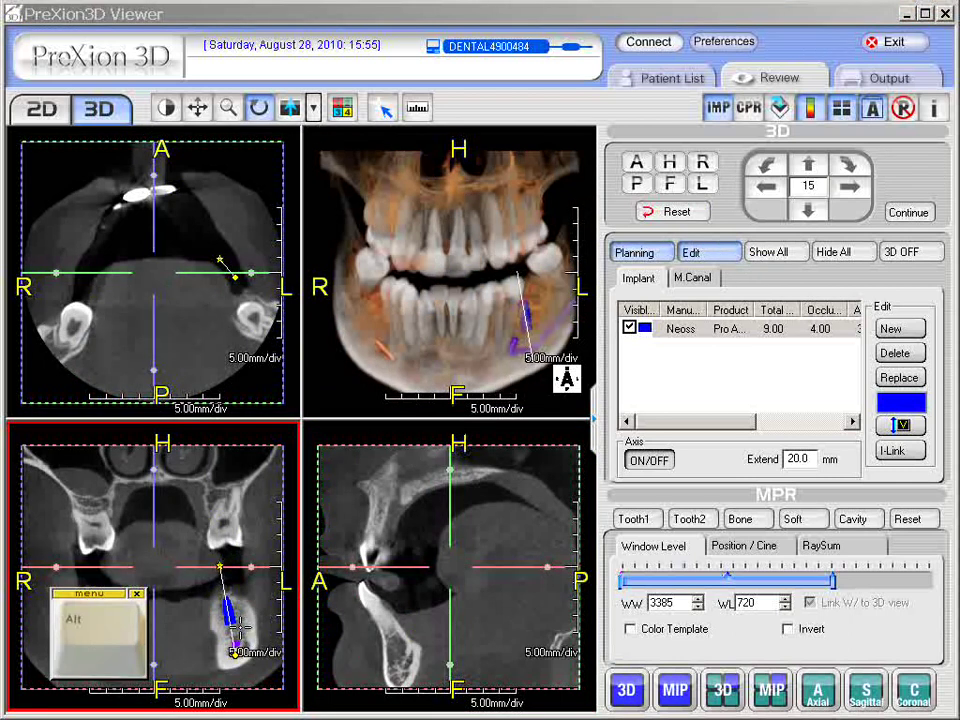
left_click(243, 627)
left_click(253, 339)
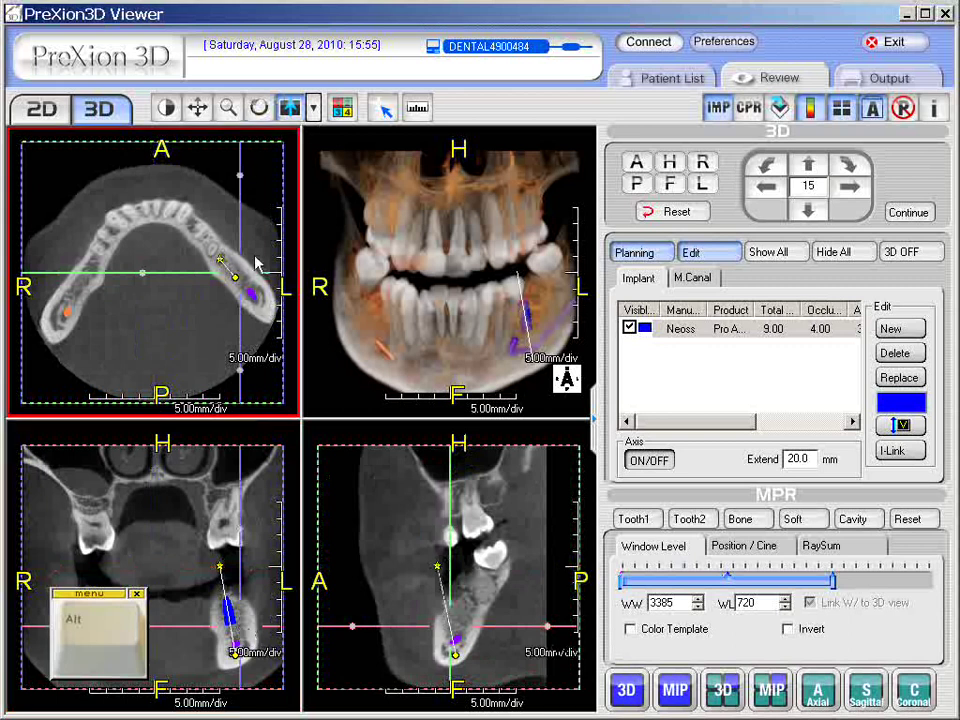
Rotate the axial reference lines along the left mandible, fine-tune the slice so implant and canal both show, and hide the reference lines.
key("alt+Tab")
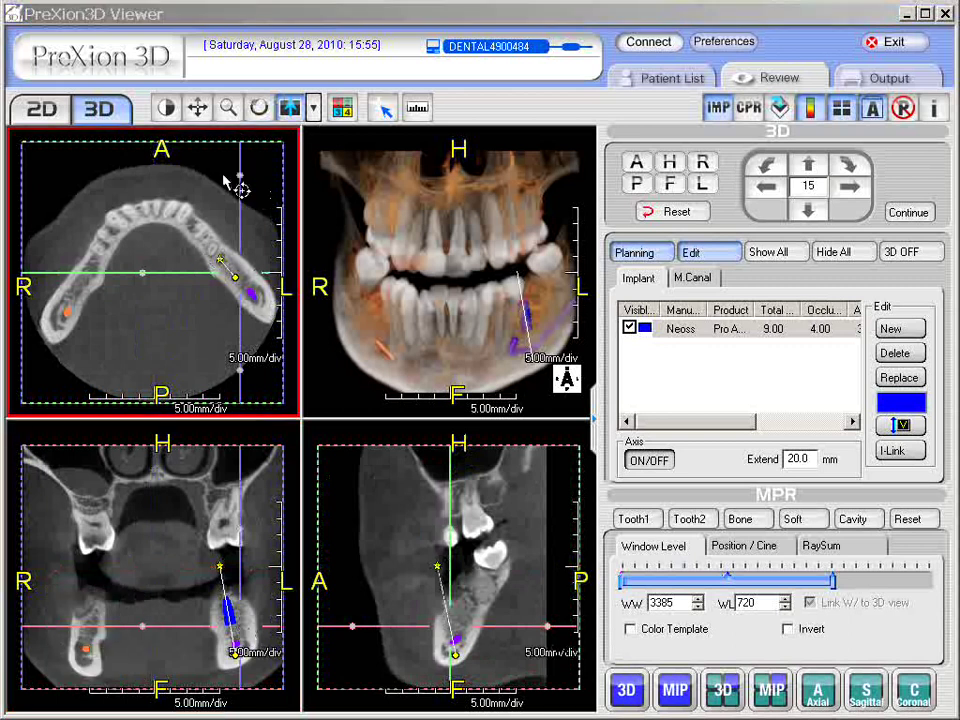
left_click_drag(225, 180, 169, 173)
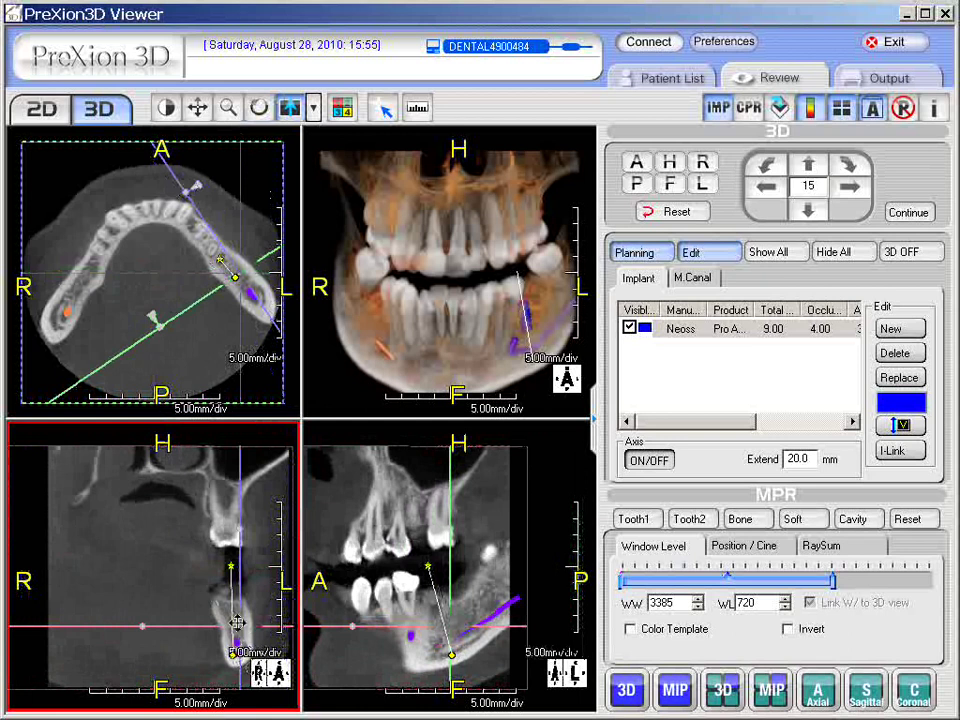
left_click_drag(238, 623, 235, 630)
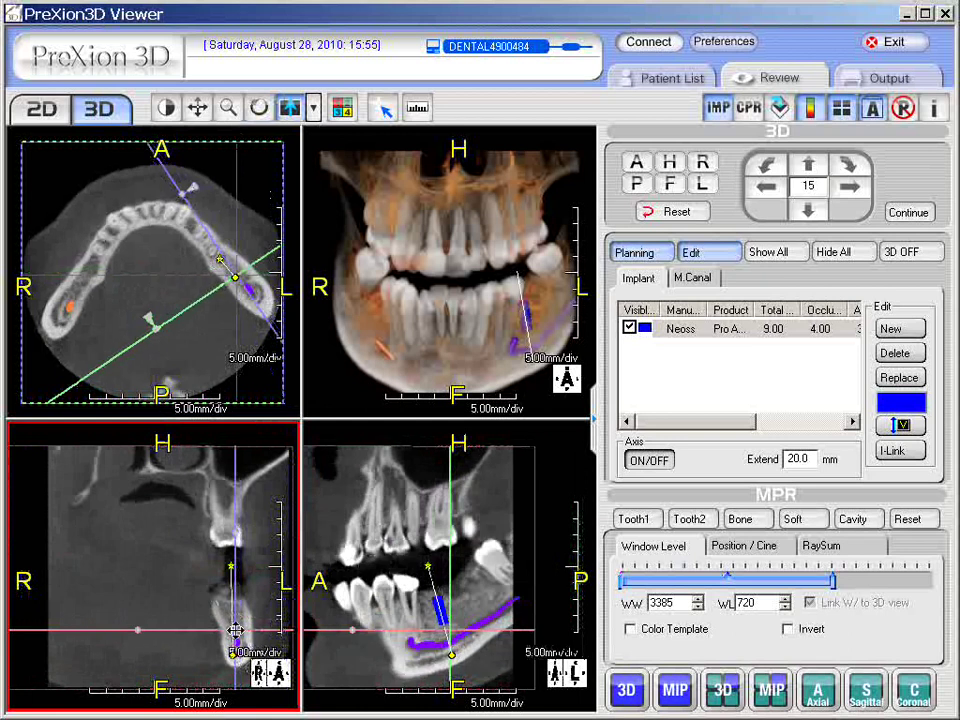
left_click(465, 605)
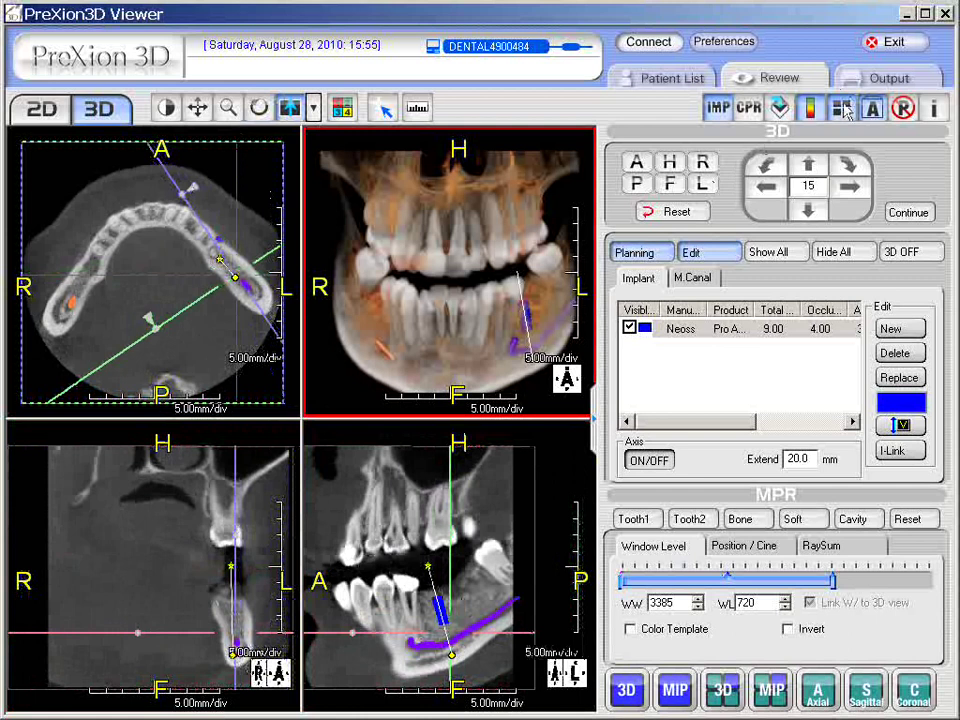
left_click(843, 113)
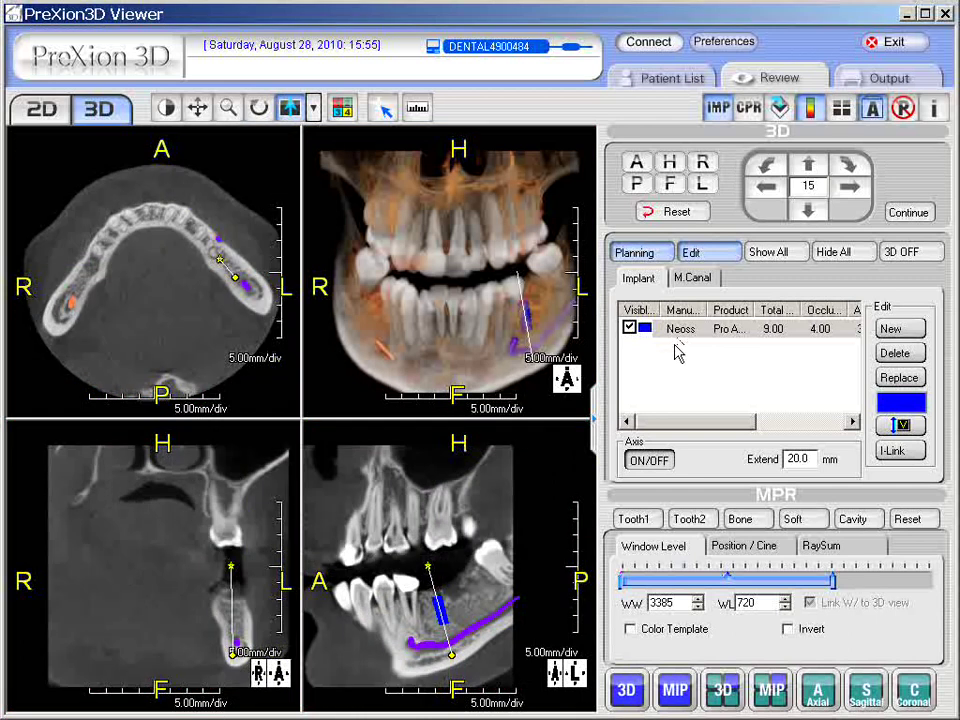
Add a second implant, the Neoss Biomodal with 11.00 total length, 4.00 occlusal diameter and 3.50 apical diameter.
left_click(917, 332)
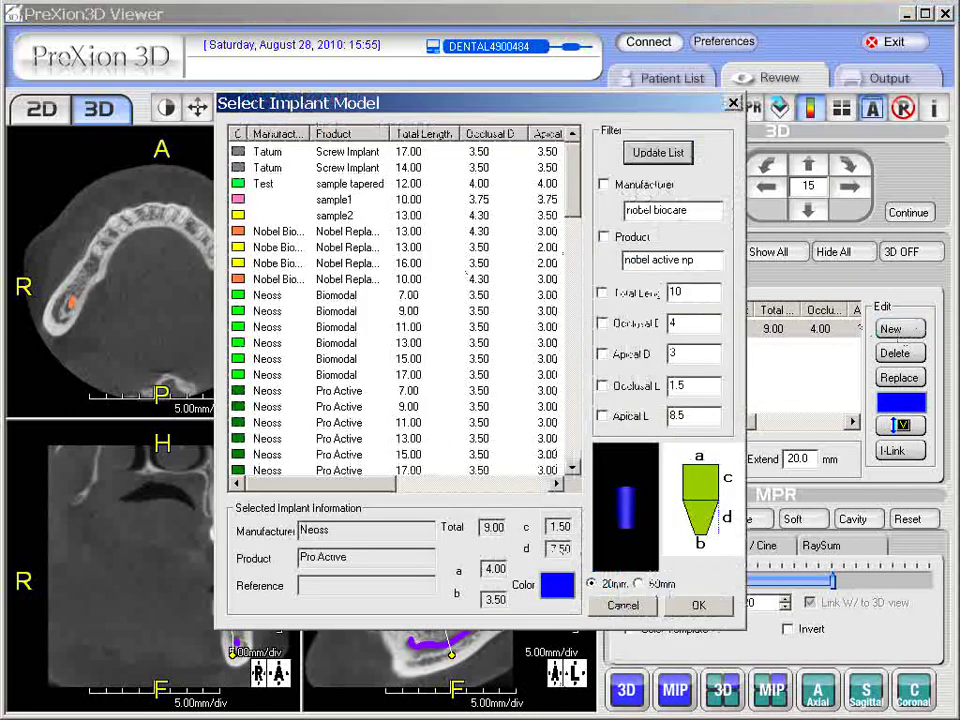
scroll(466, 275, "down", 2)
double_click(466, 422)
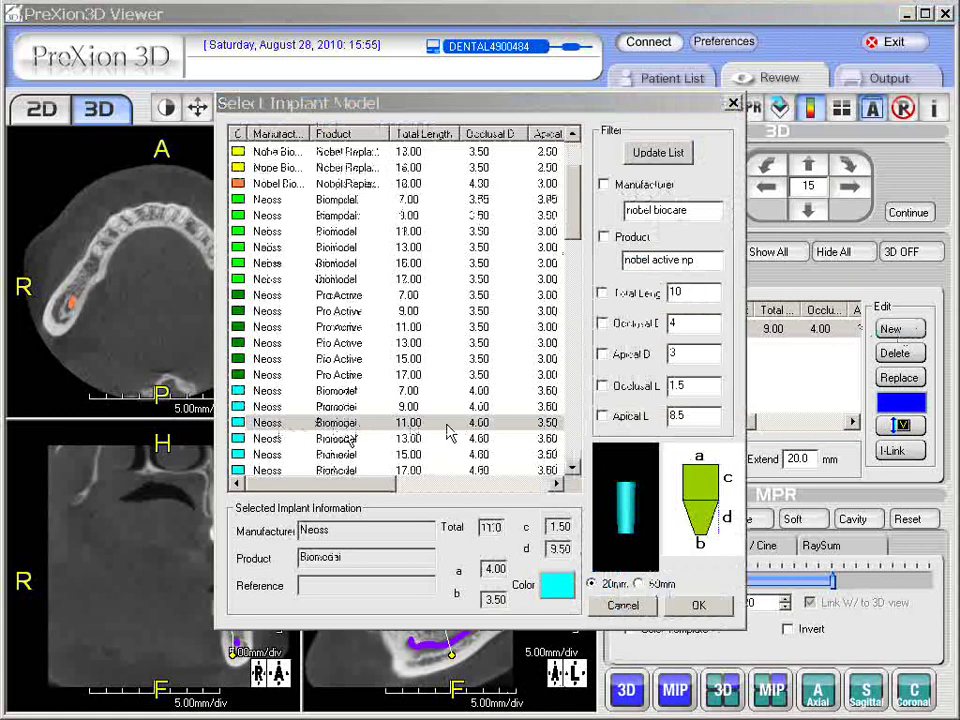
left_click(399, 484)
left_click_drag(410, 490, 393, 489)
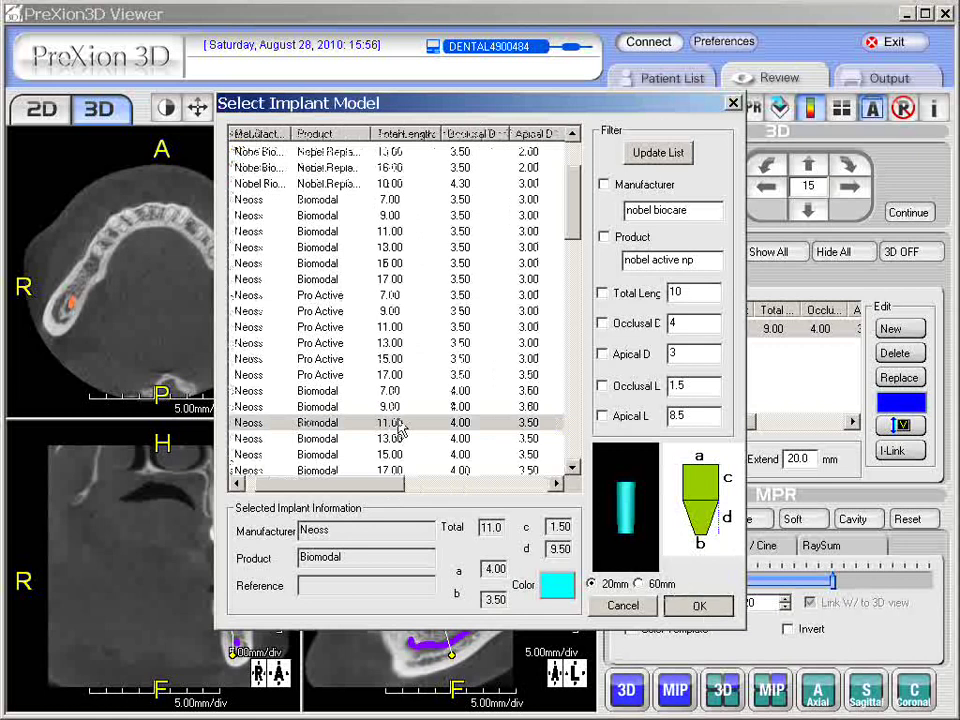
left_click(699, 606)
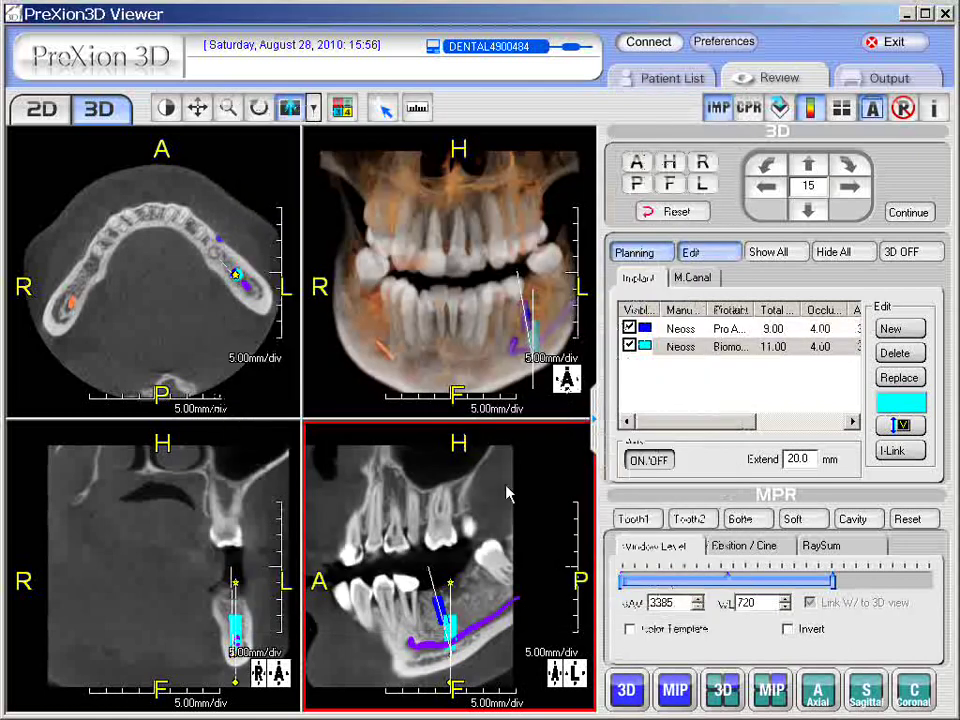
Move the cyan implant up and back behind the blue one, above the canal, and tilt its occlusal end forward.
left_click_drag(474, 672, 486, 618)
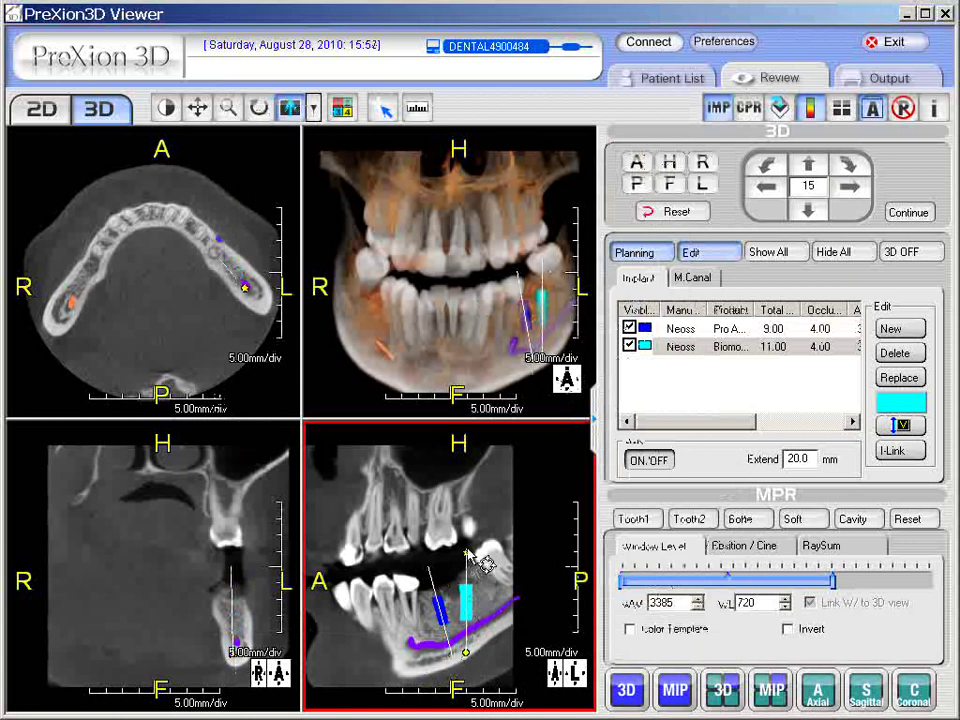
left_click_drag(484, 563, 463, 566)
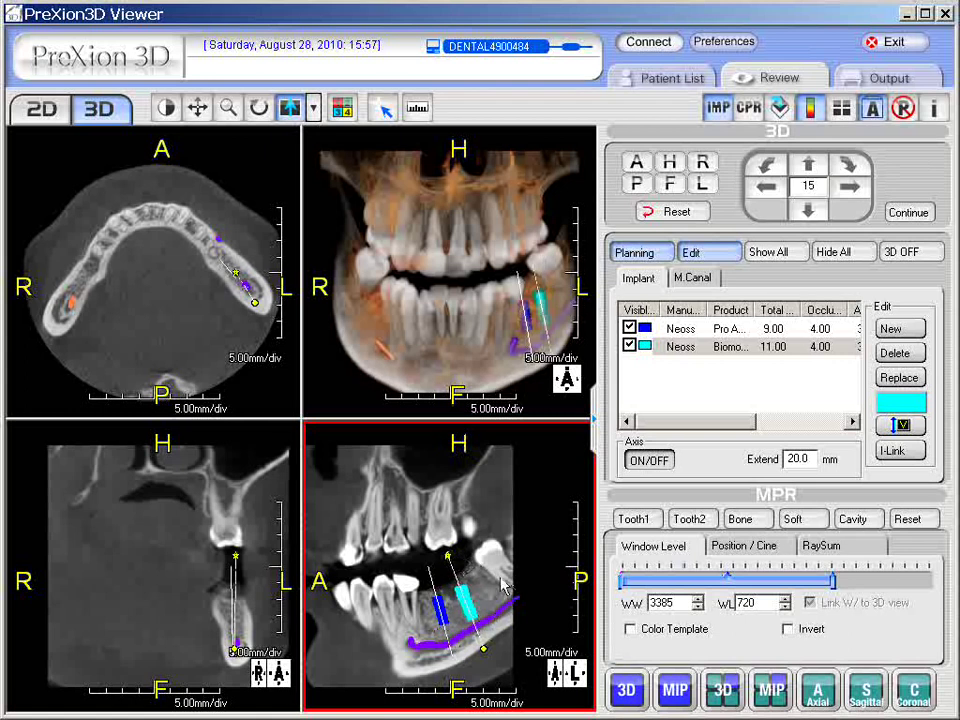
Show the slice reference lines and centre all slices on the cyan implant.
left_click(387, 397)
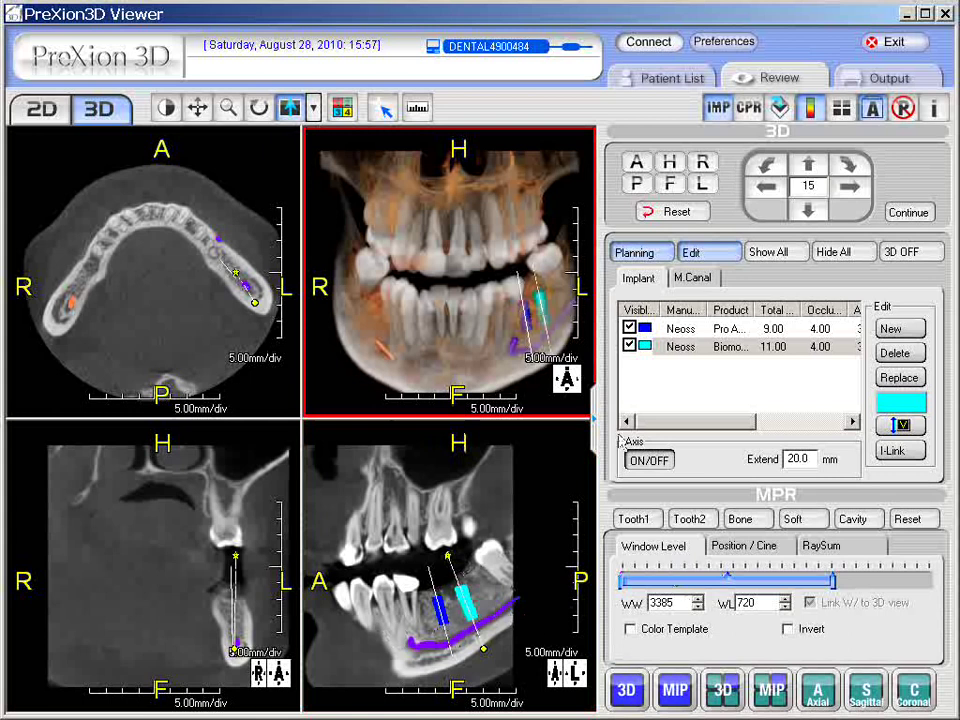
left_click(496, 495)
left_click(842, 110)
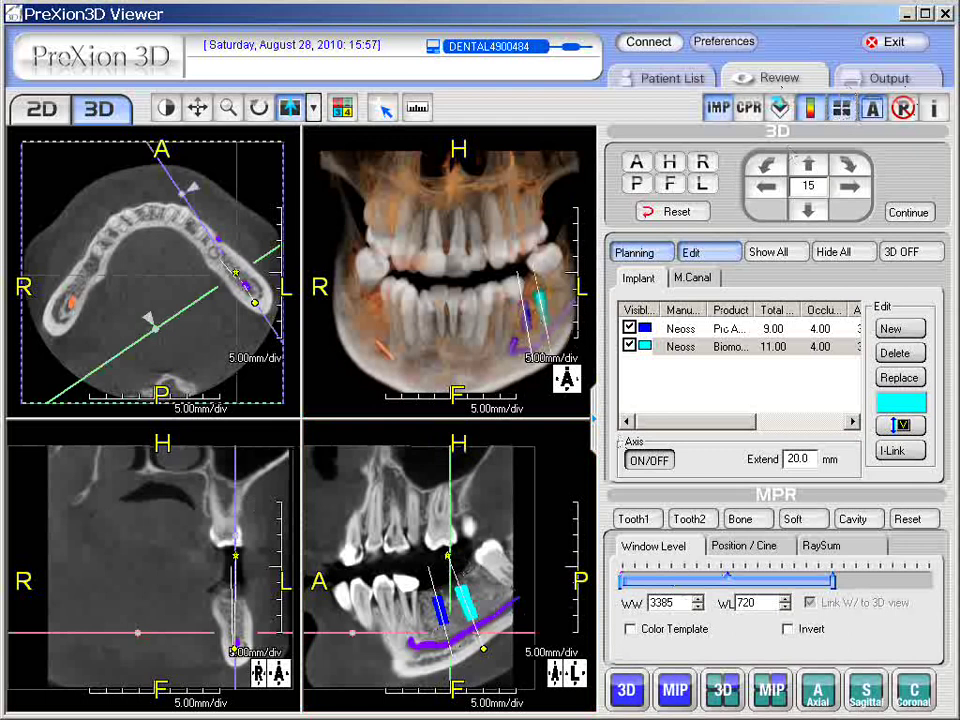
right_click(148, 594)
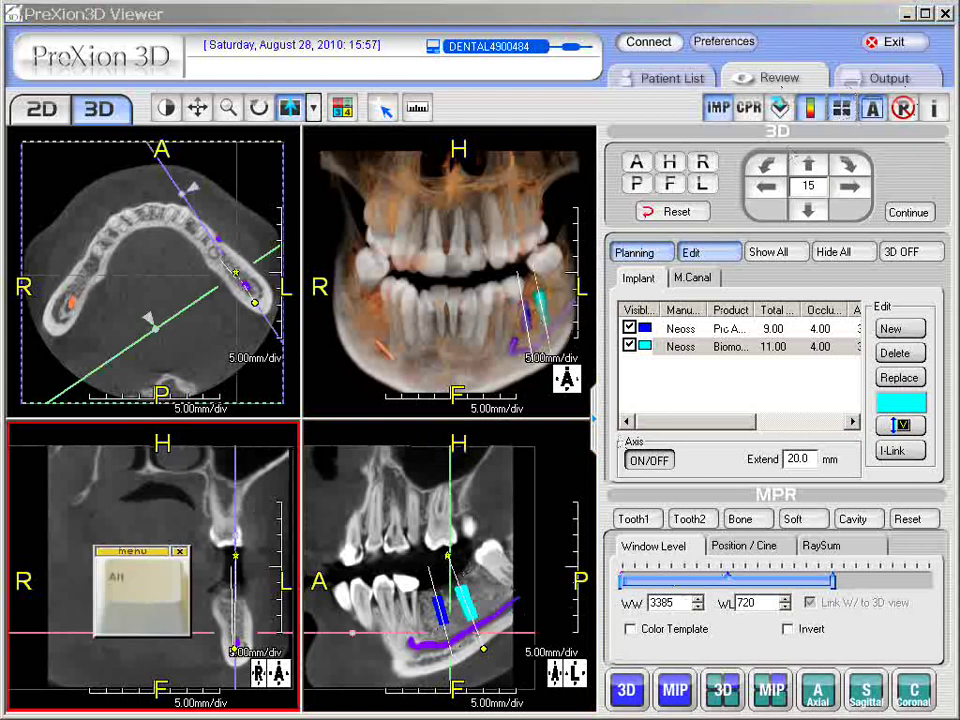
left_click(466, 602)
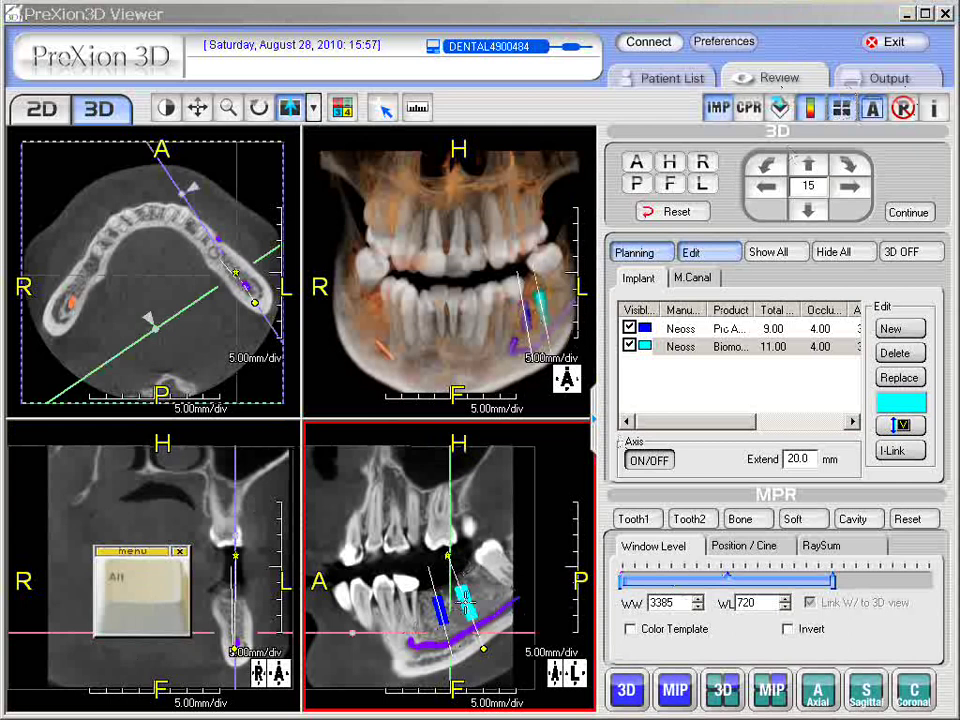
left_click(466, 602, "alt")
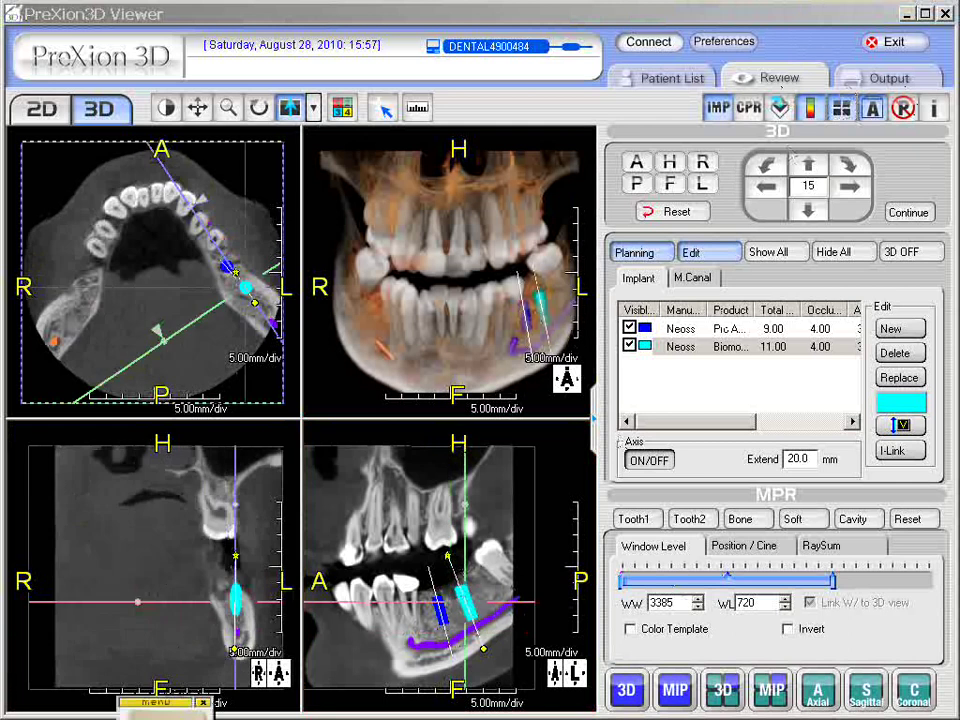
Tilt the cyan implant's occlusal end inward in the cross-section to follow the ridge, and recentre the slices on it.
left_click(270, 561)
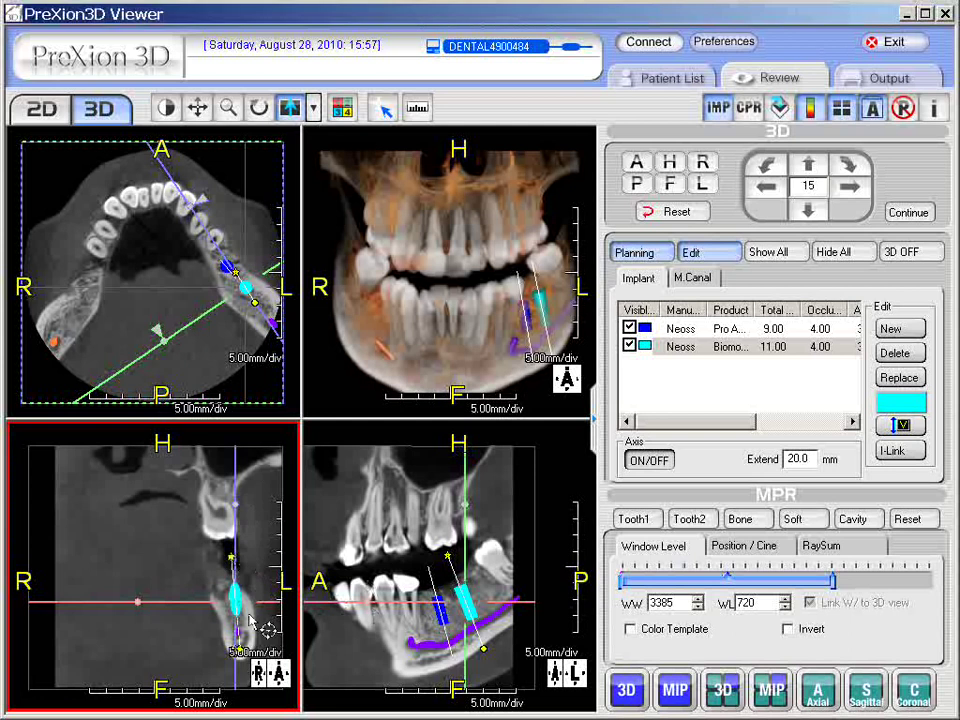
left_click_drag(242, 568, 250, 617)
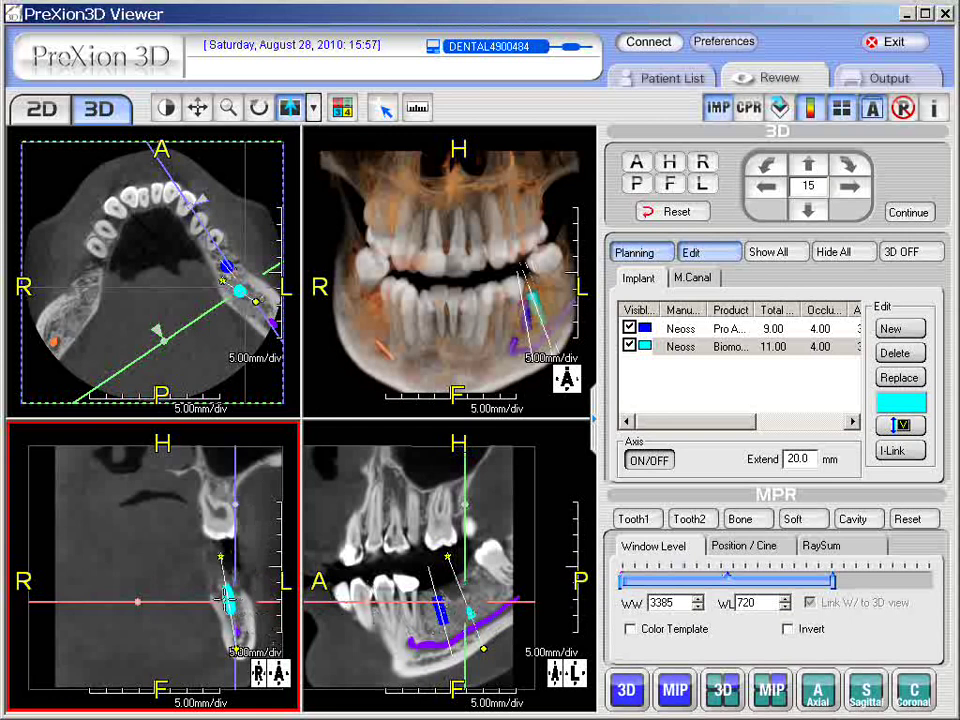
left_click(229, 598)
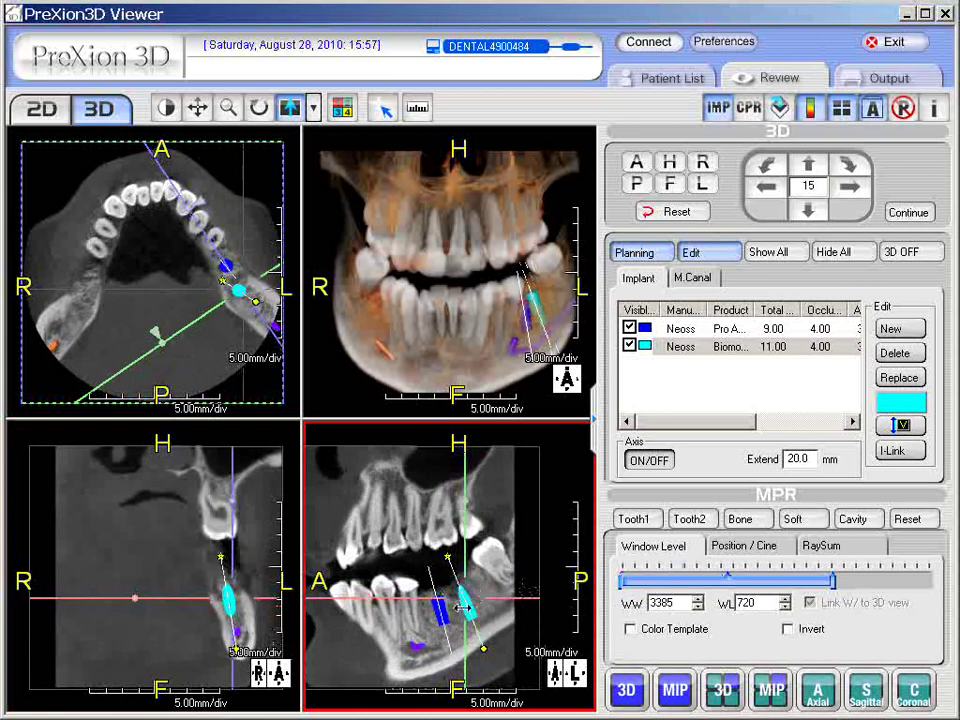
left_click_drag(464, 598, 467, 603)
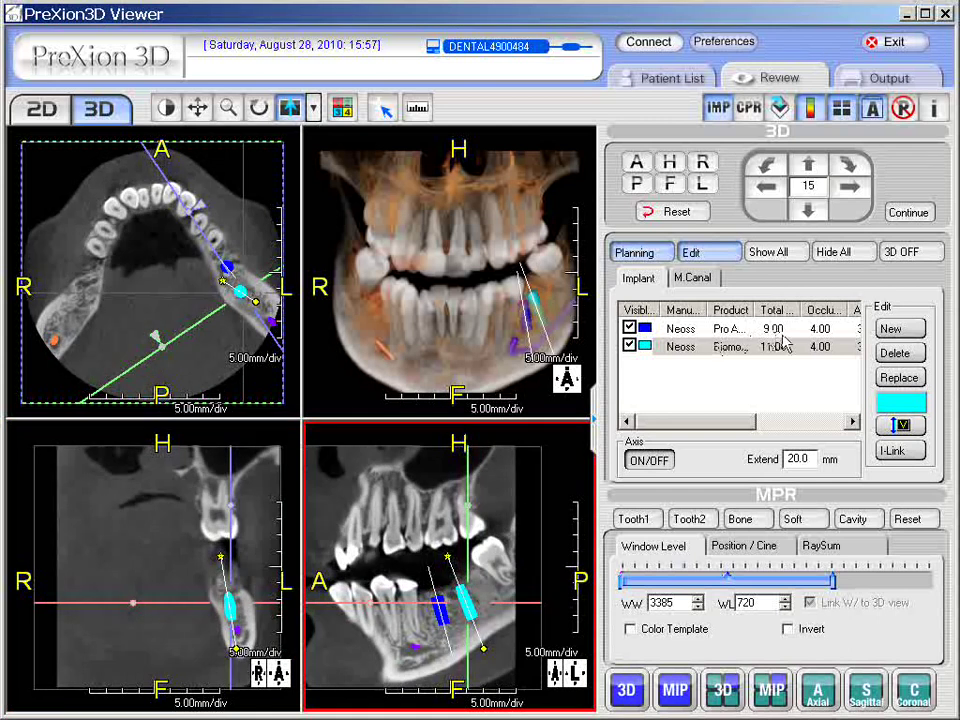
Replace the cyan implant with the Neoss Pro Active, total length 9.00, occlusal diameter 4.00 and apical diameter 3.50, and colour it pink.
left_click(699, 352)
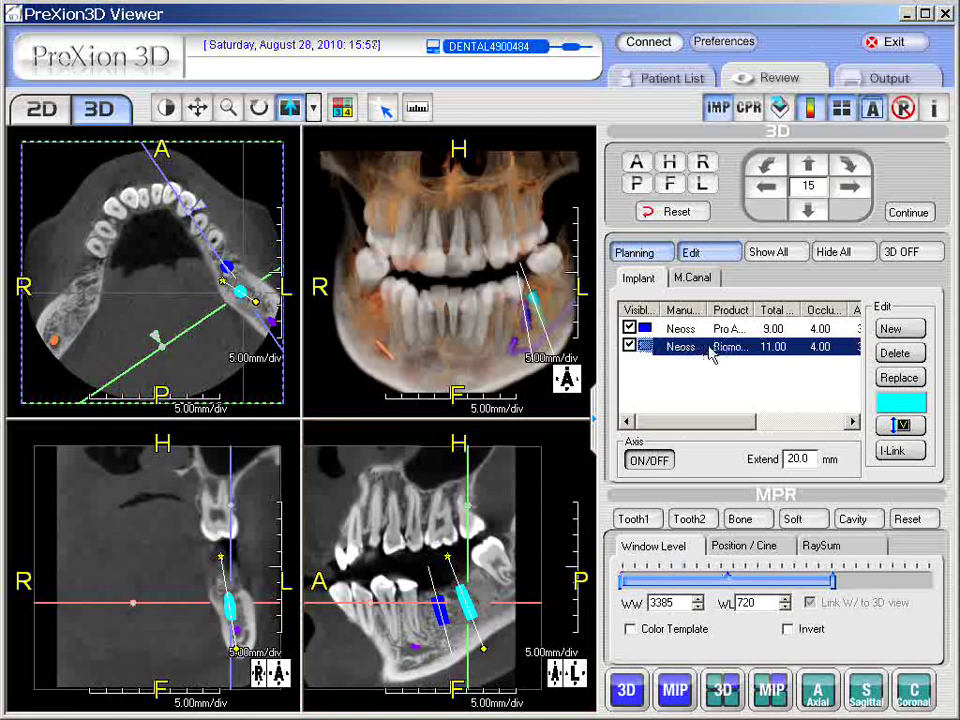
double_click(709, 348)
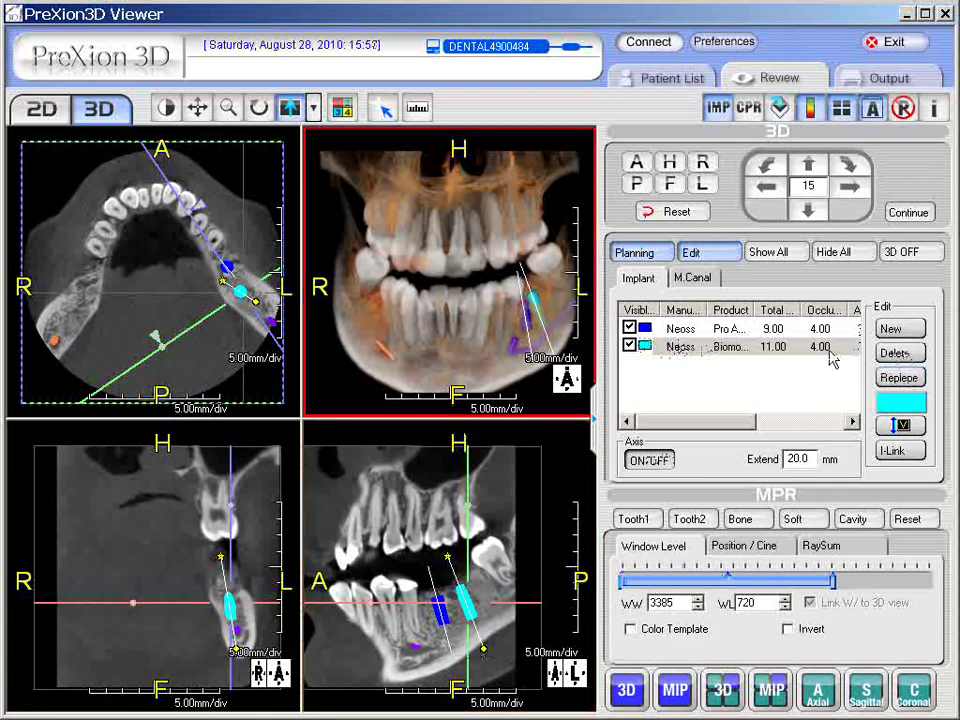
left_click(900, 379)
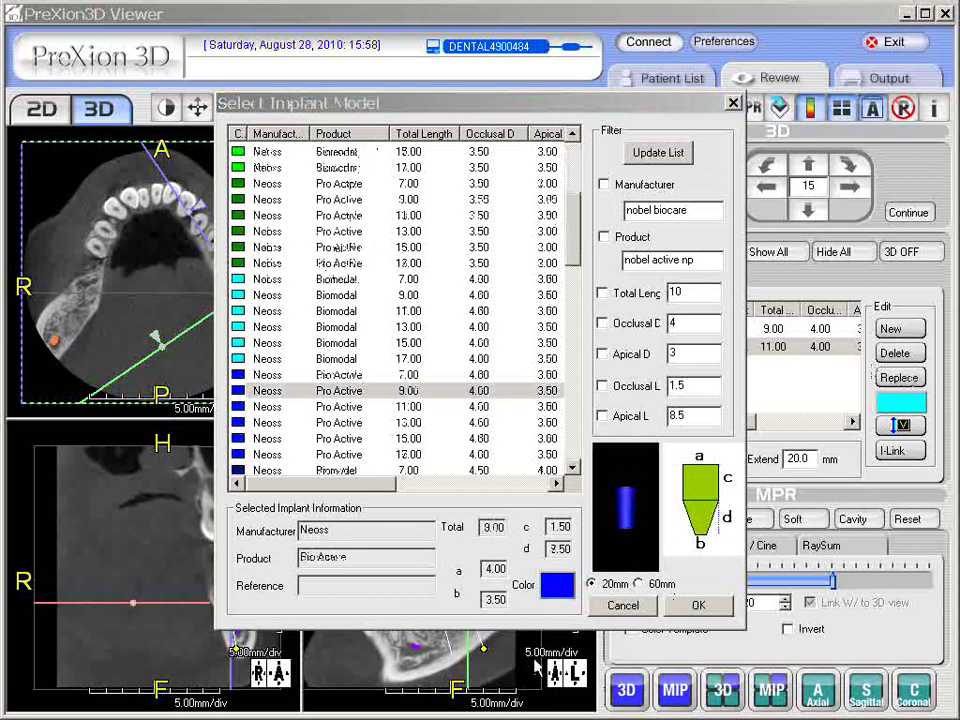
left_click(407, 391)
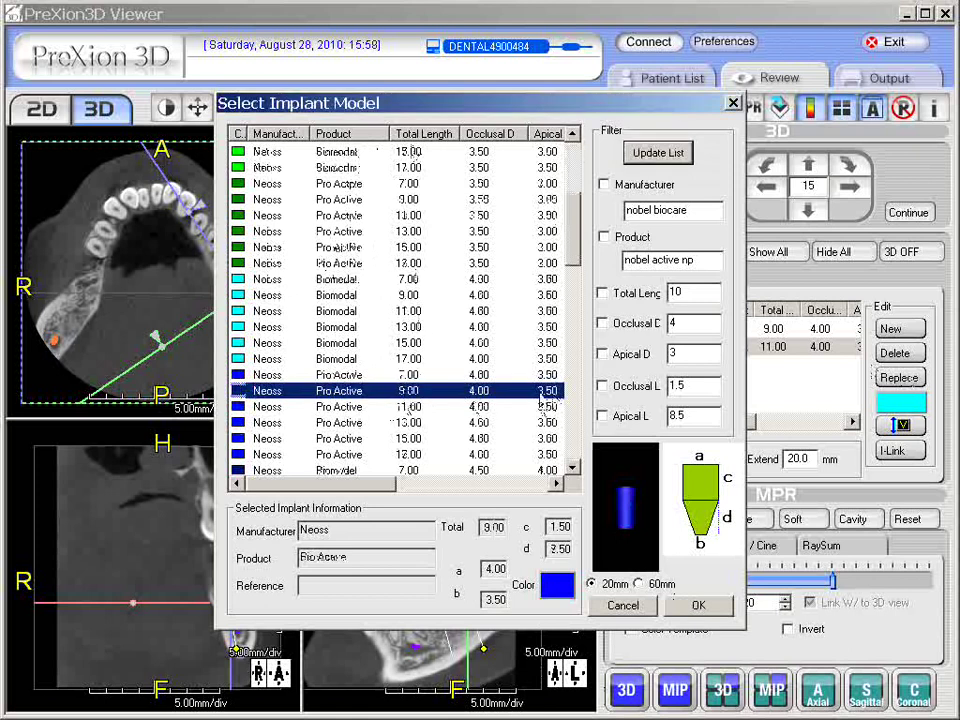
left_click(700, 606)
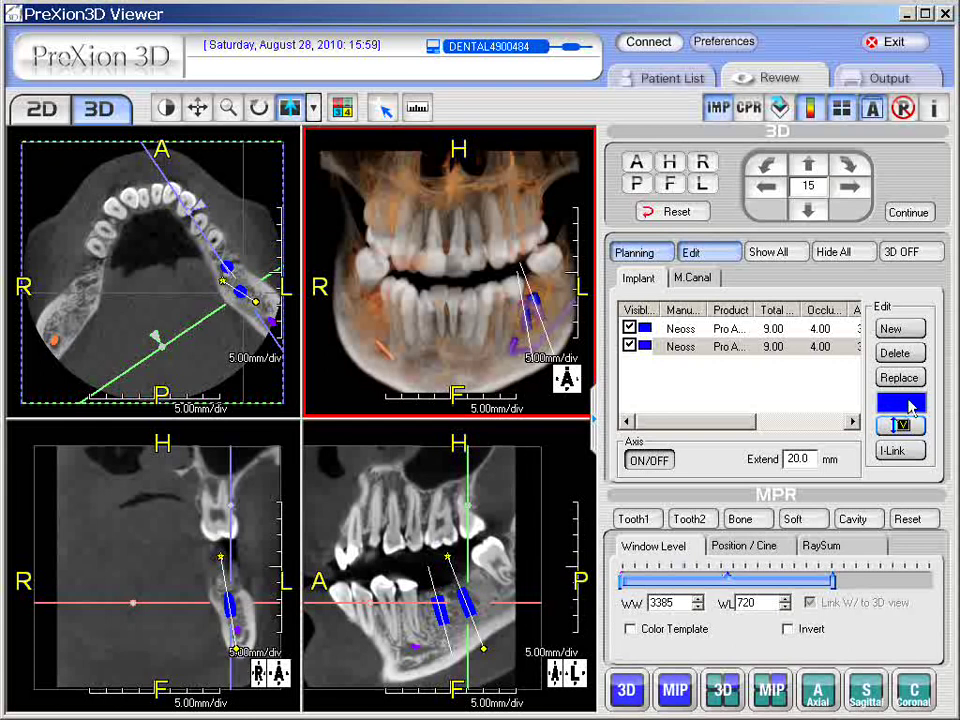
left_click(905, 402)
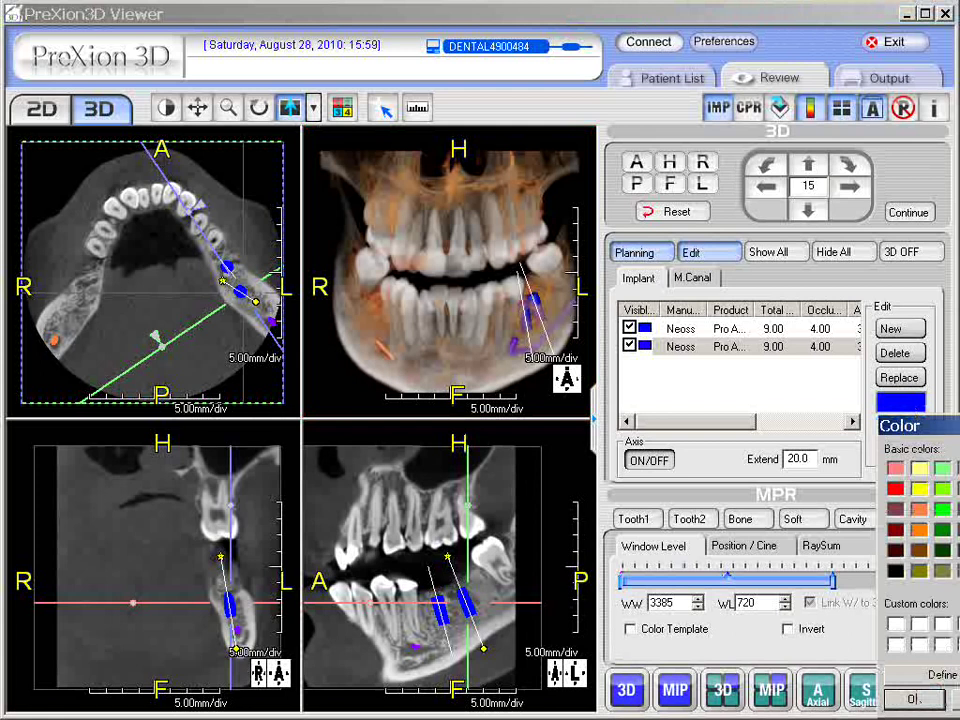
left_click(930, 700)
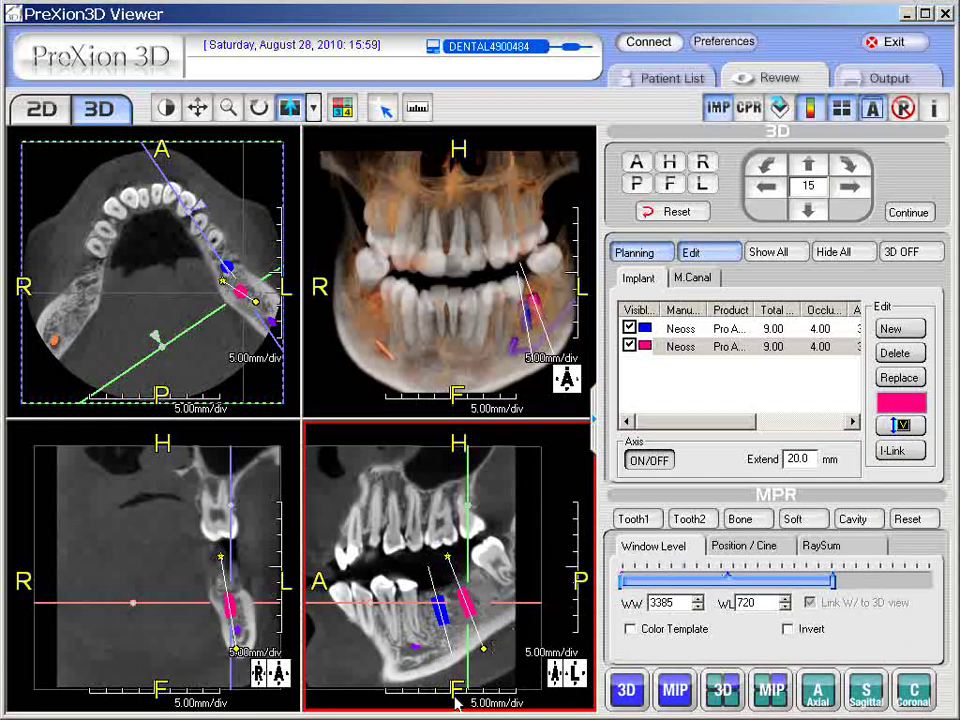
Centre the slices on the pink implant, turn the 3D model toward its left side, and shift the implant slightly outward in the cross-section.
key("alt")
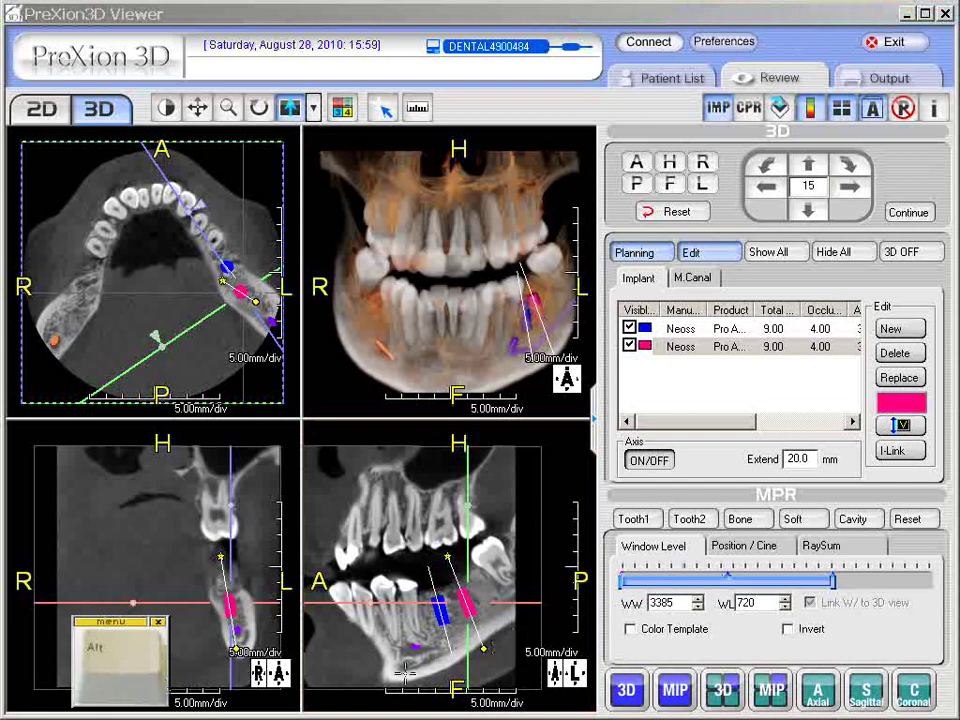
left_click(348, 447)
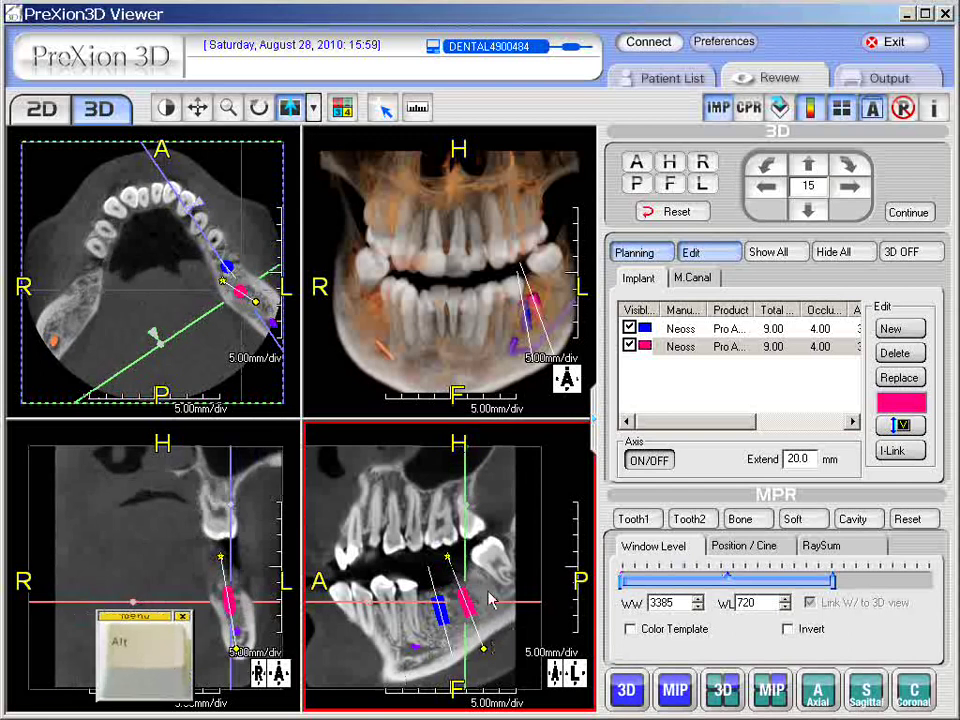
left_click_drag(521, 328, 449, 323)
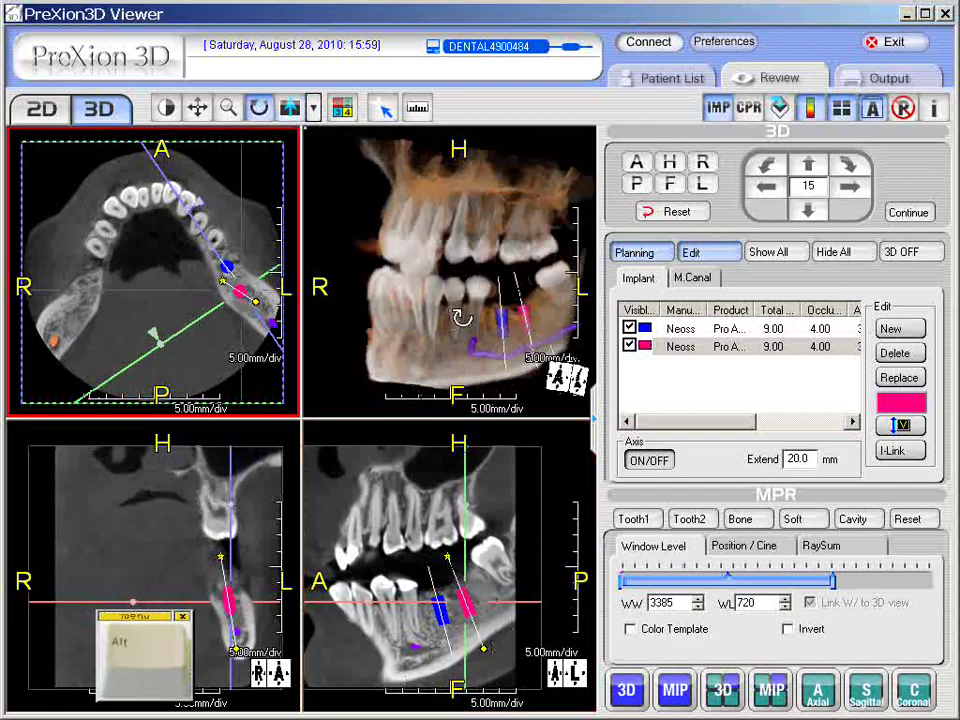
left_click(240, 606)
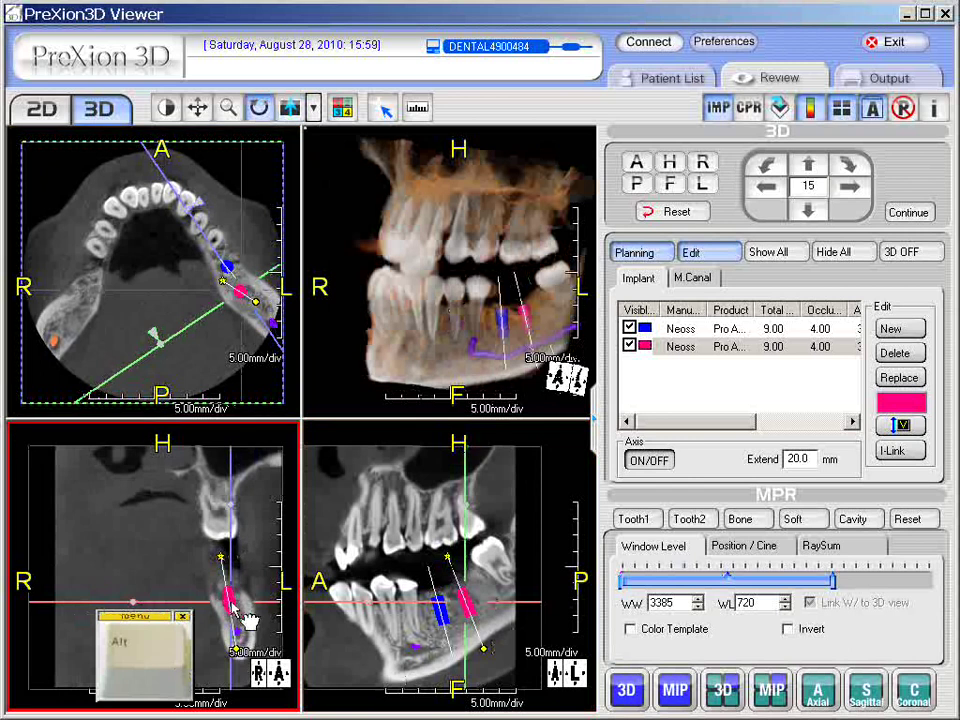
key("alt")
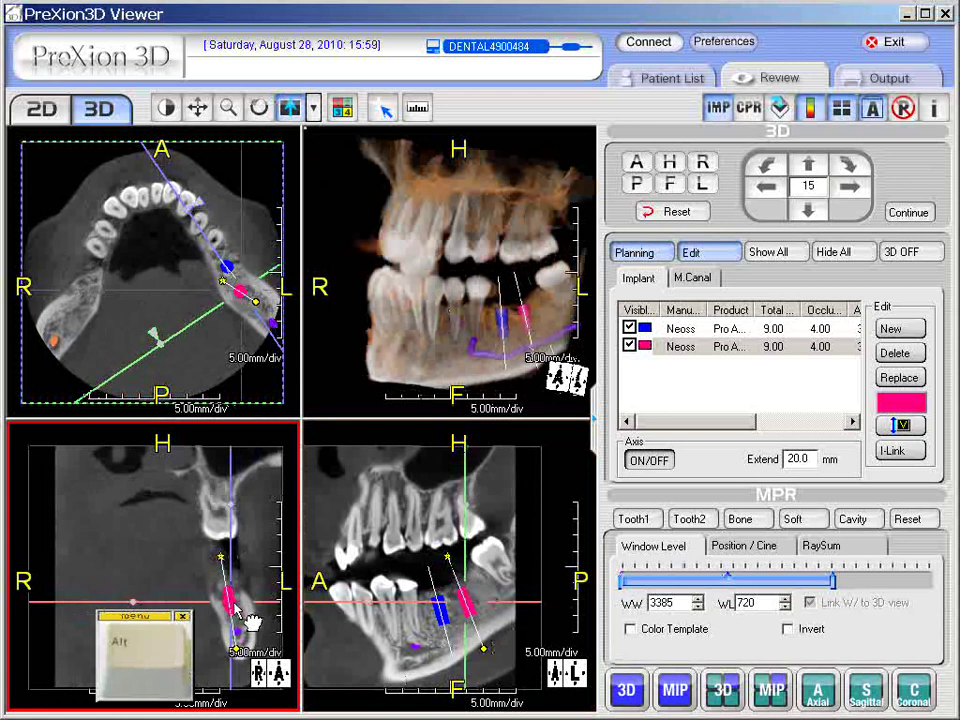
left_click_drag(238, 605, 240, 606, "alt")
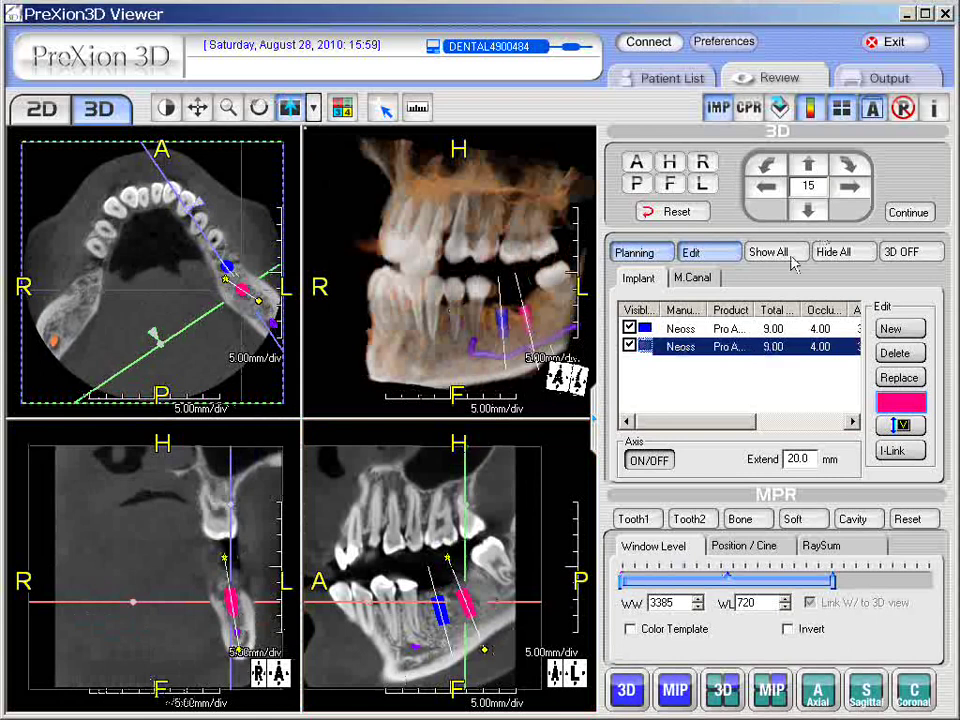
Align the slices to the pink implant with I-Link, adjust its tilt slightly, and rotate the axial reference lines along the left mandible.
left_click(740, 350)
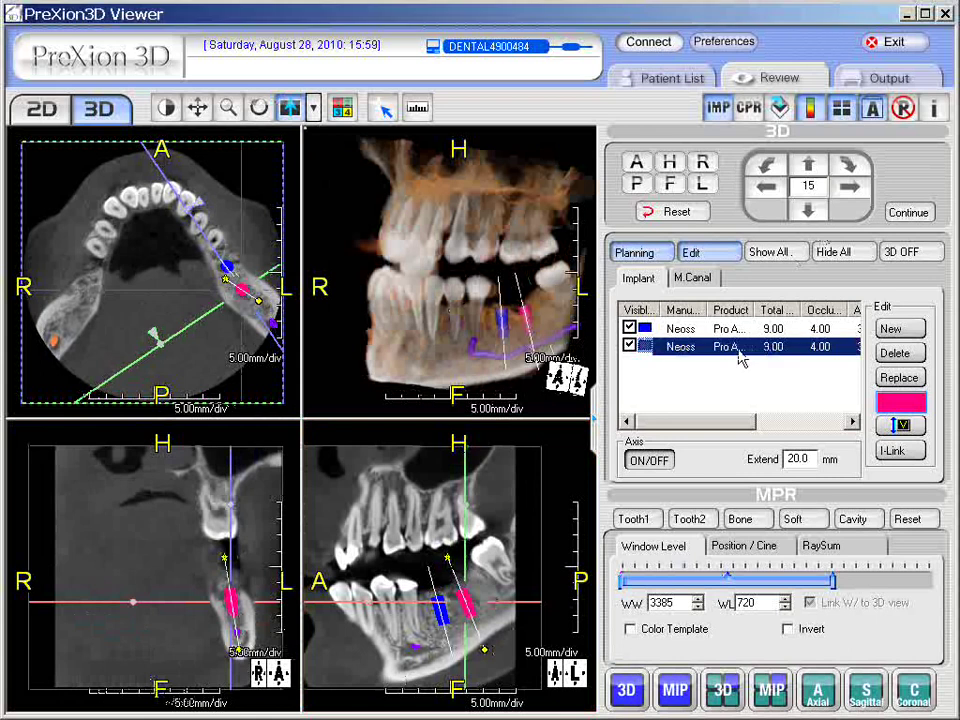
left_click(898, 451)
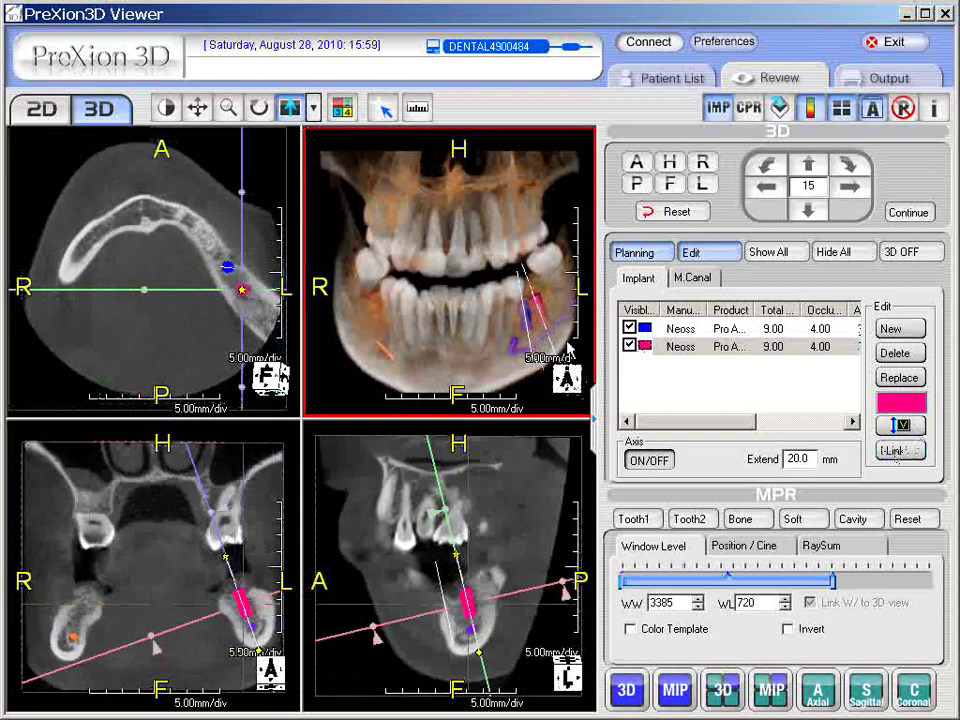
left_click(234, 562)
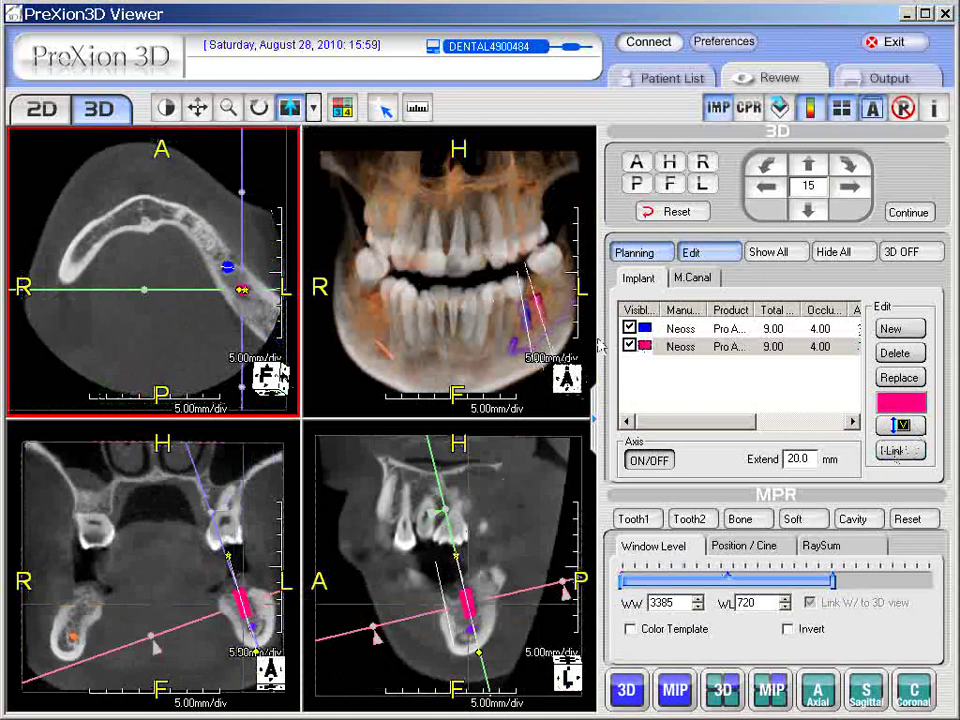
left_click_drag(243, 192, 178, 203)
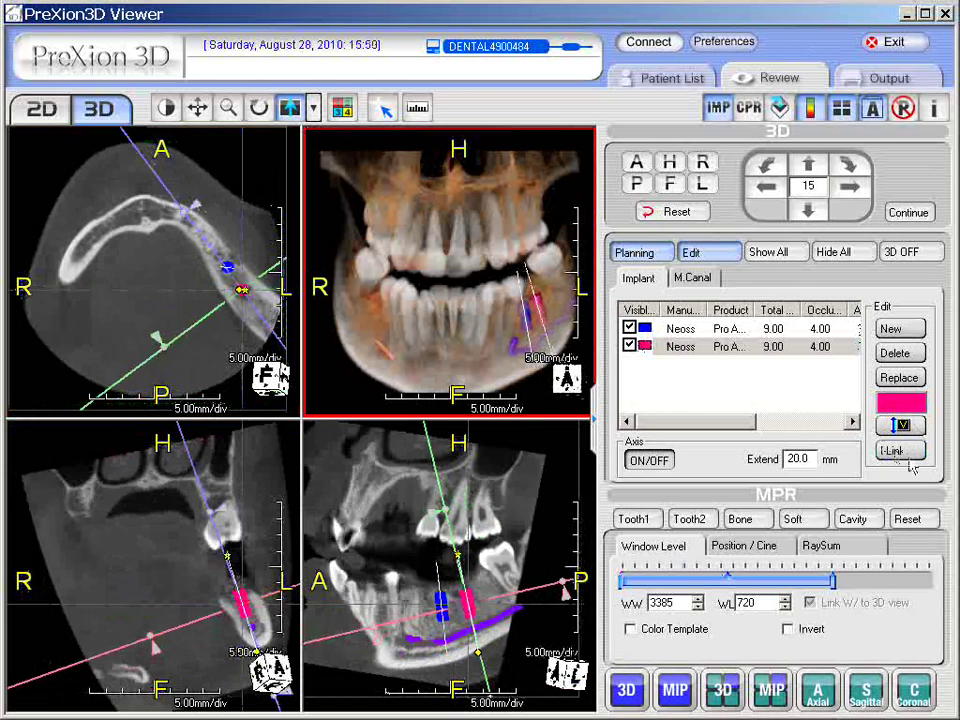
left_click(897, 457)
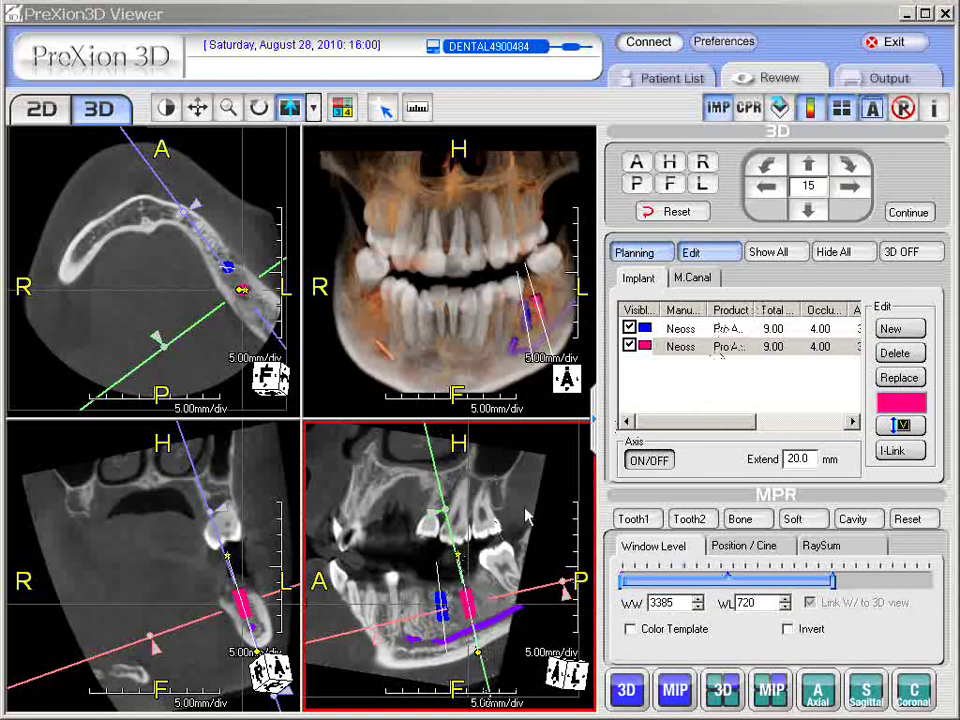
Select the blue implant, flip its vertical direction, and flip it back.
left_click(727, 330)
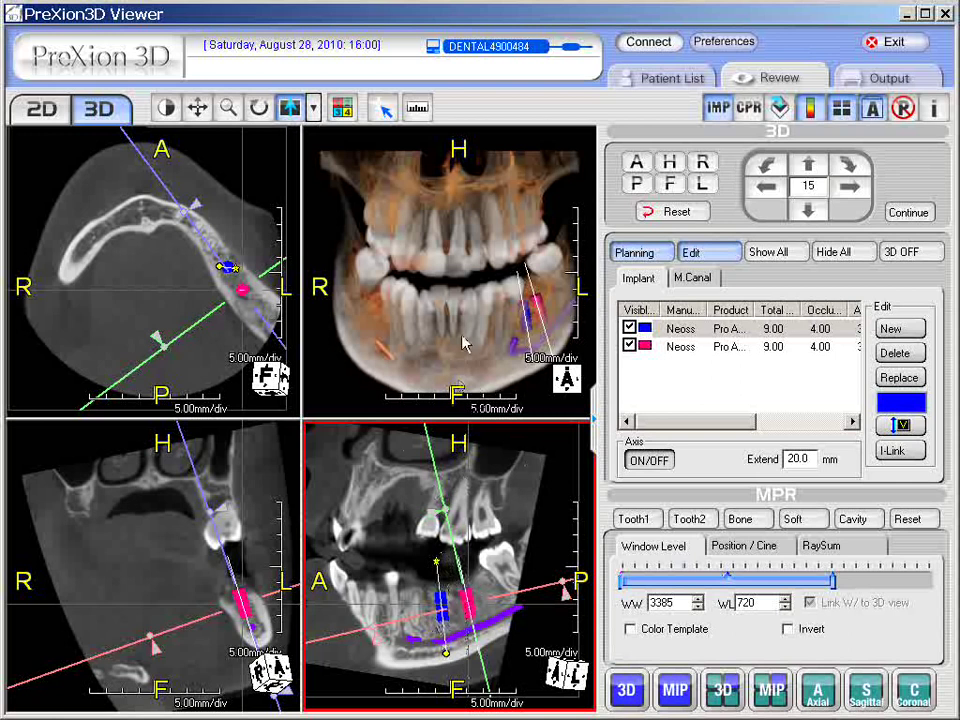
left_click(476, 259)
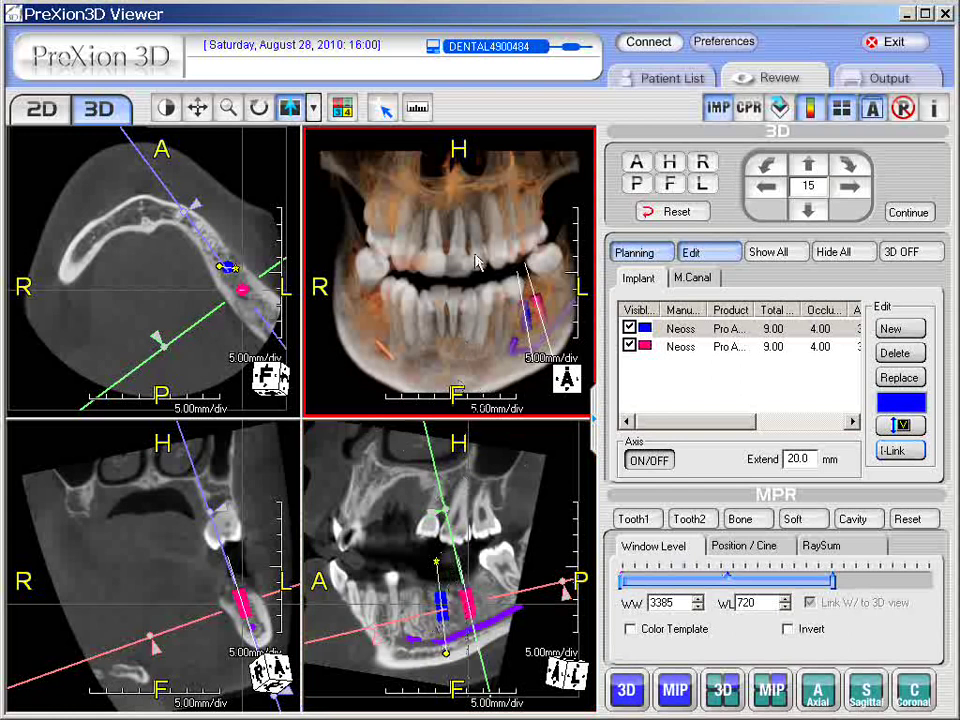
left_click(911, 430)
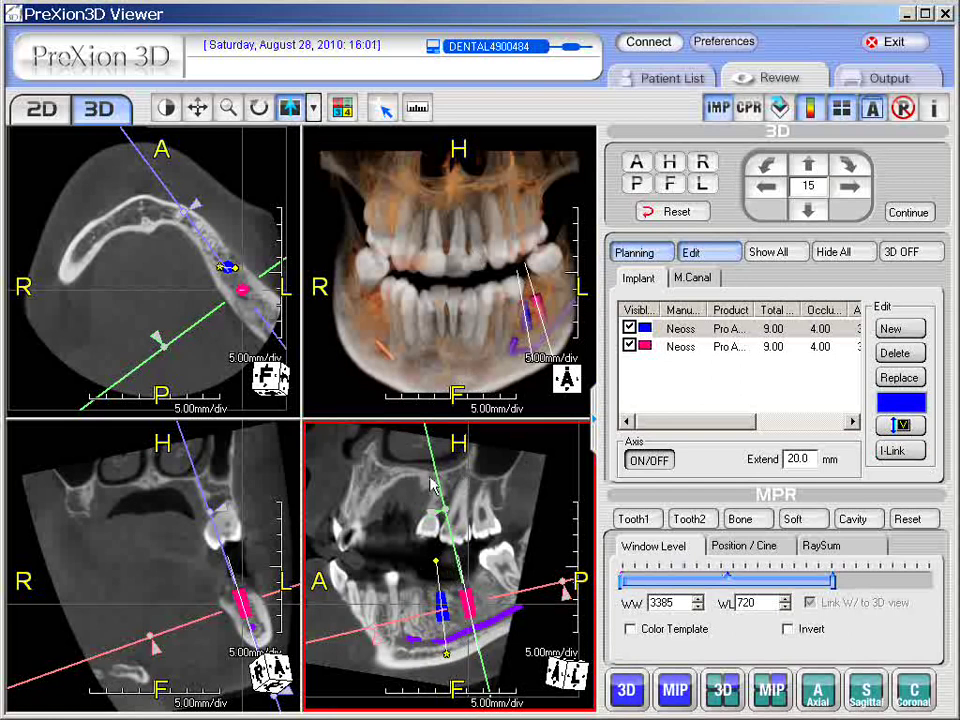
left_click(903, 425)
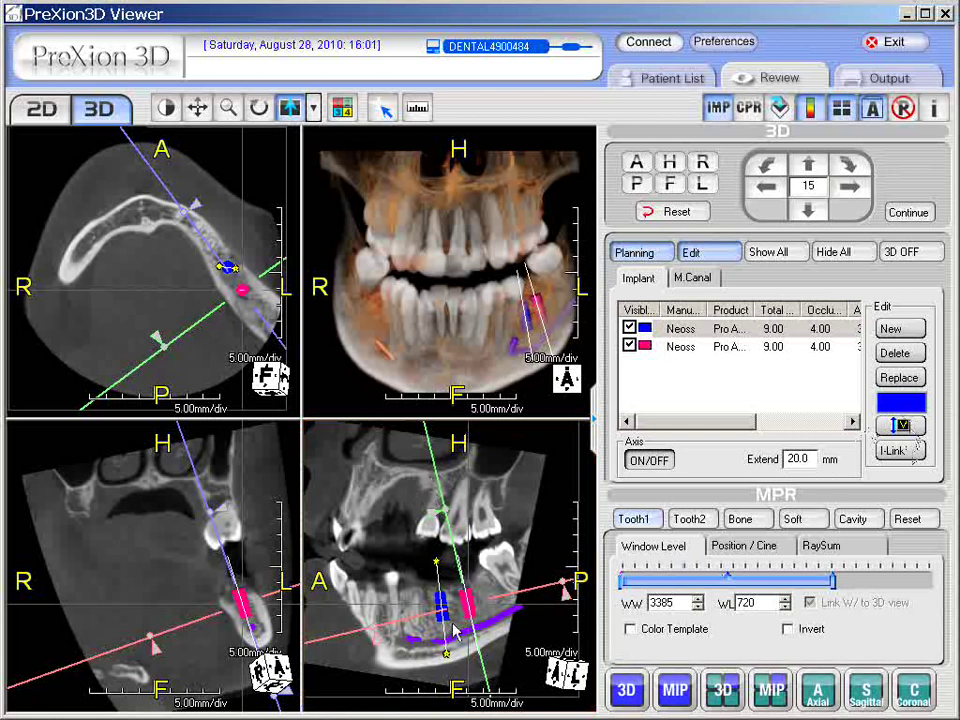
Hide the implant axis lines and show them again with the 3D model turned to the left side.
left_click(561, 534)
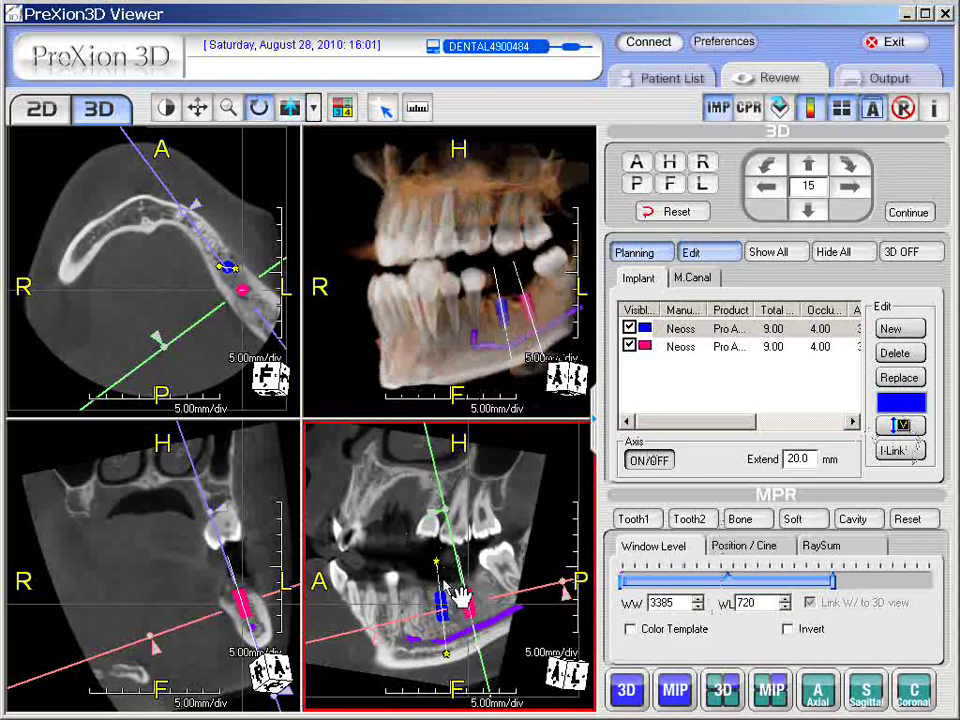
left_click(648, 460)
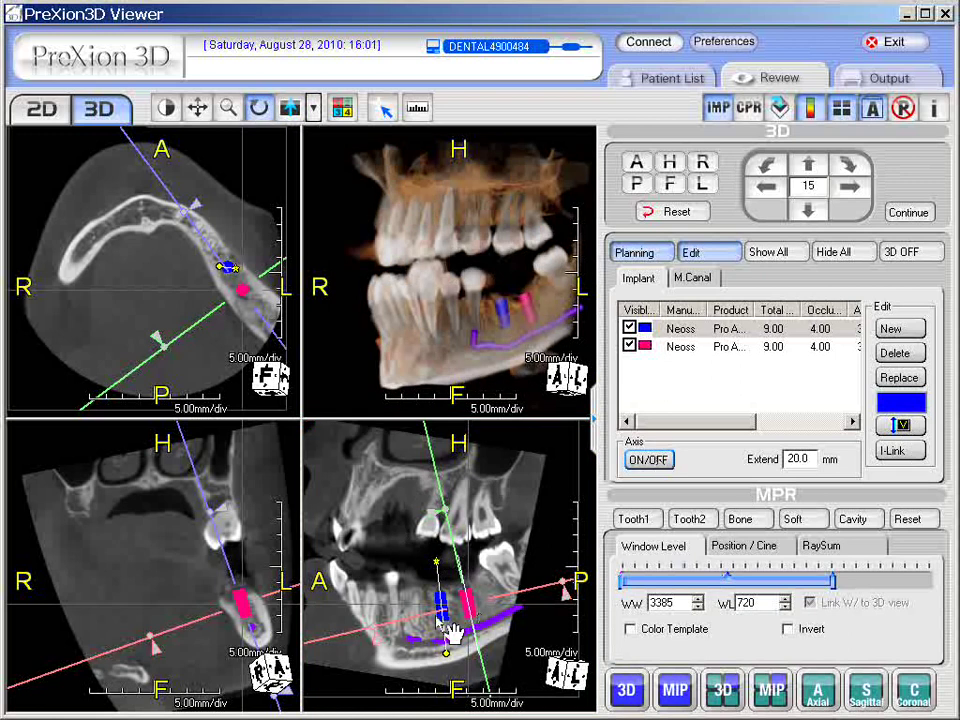
left_click(660, 466)
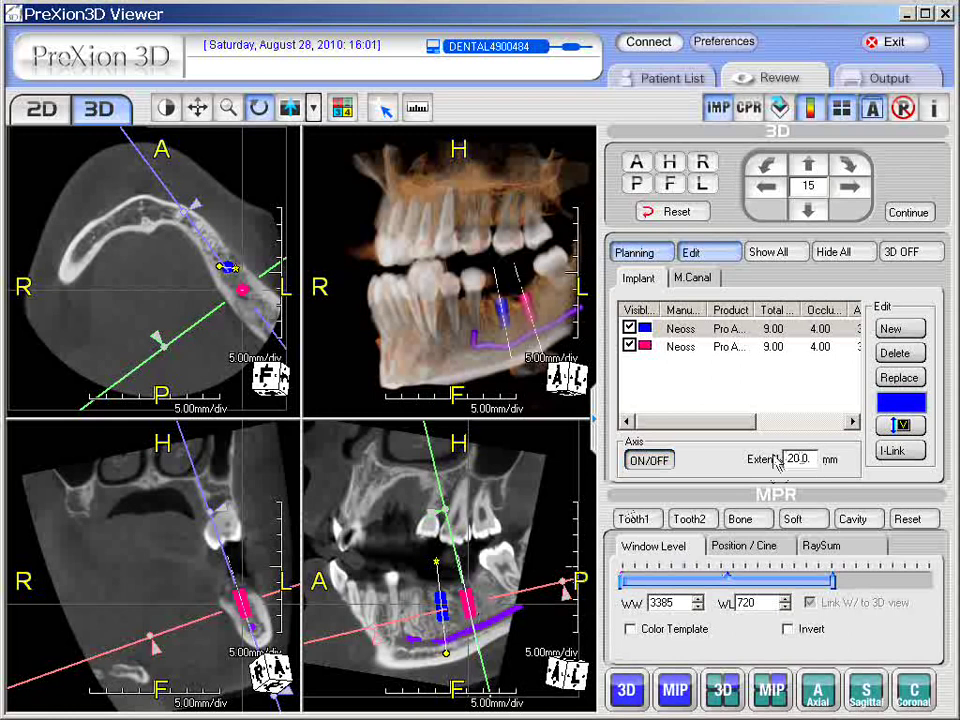
Set the blue implant's axis extension to 15 mm.
key("BackSpace")
key("BackSpace")
key("BackSpace")
key("BackSpace")
type("15")
left_click(527, 394)
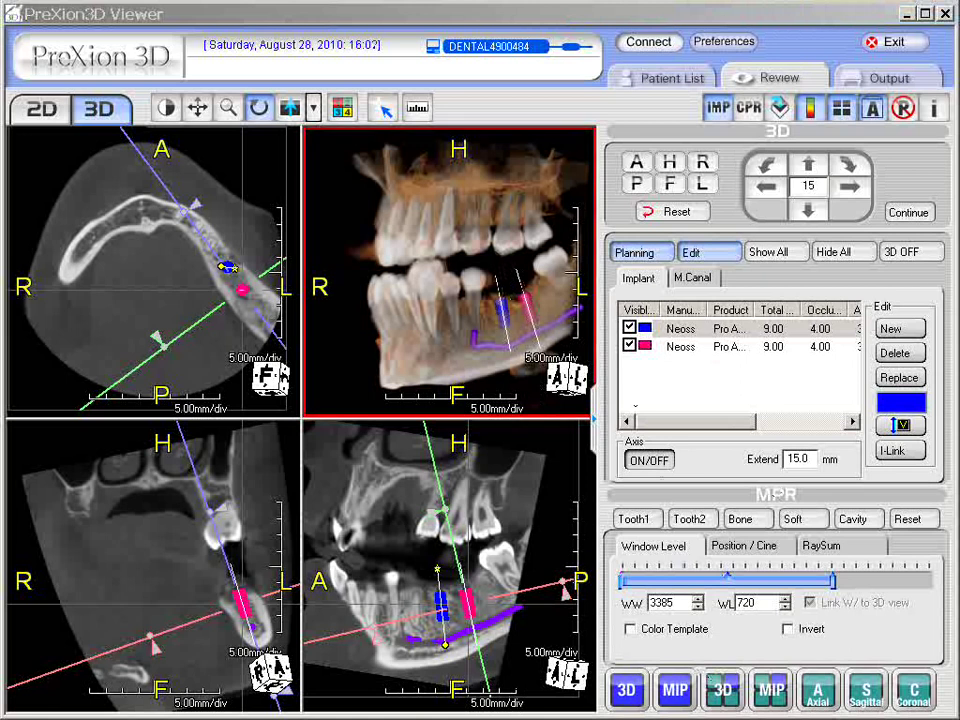
Turn the 3D volume off and back on, and hide all planning objects and show them again.
left_click(921, 255)
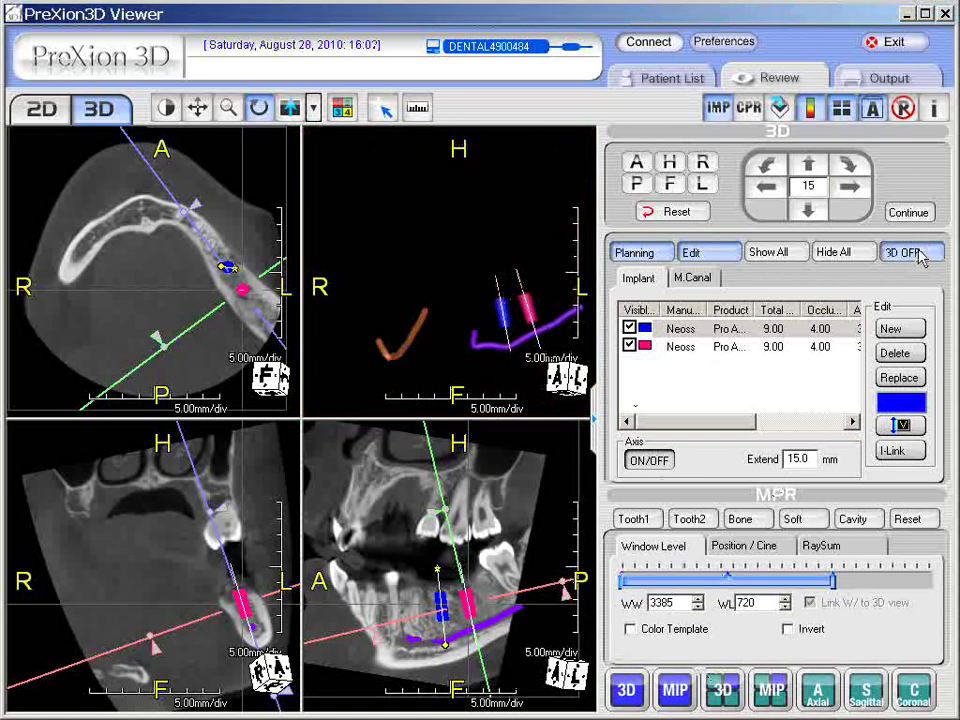
left_click(921, 255)
left_click(848, 255)
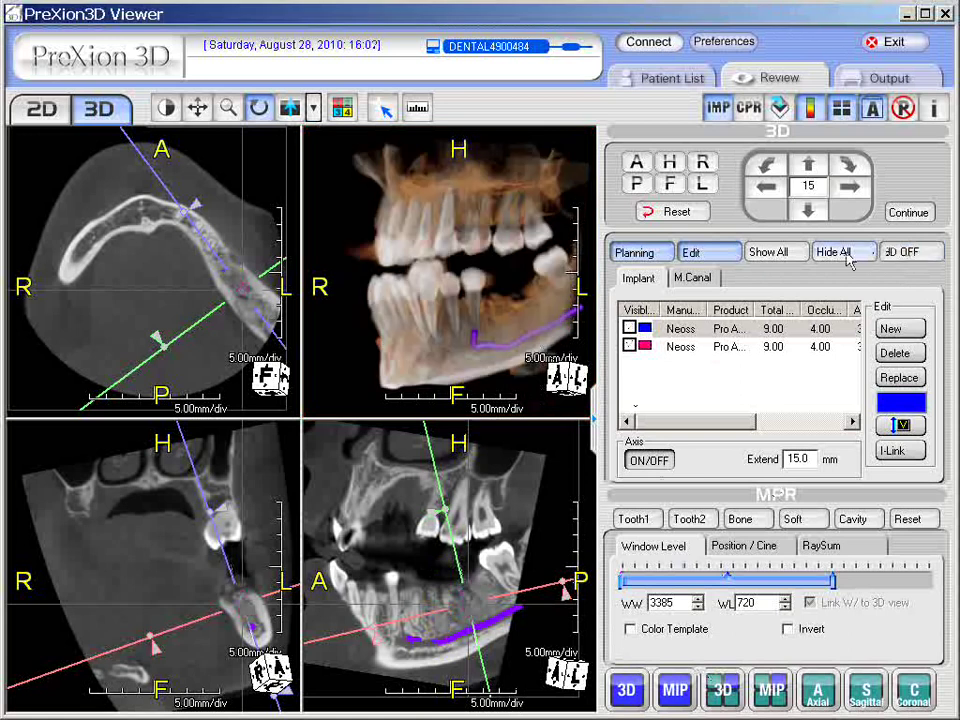
left_click(773, 255)
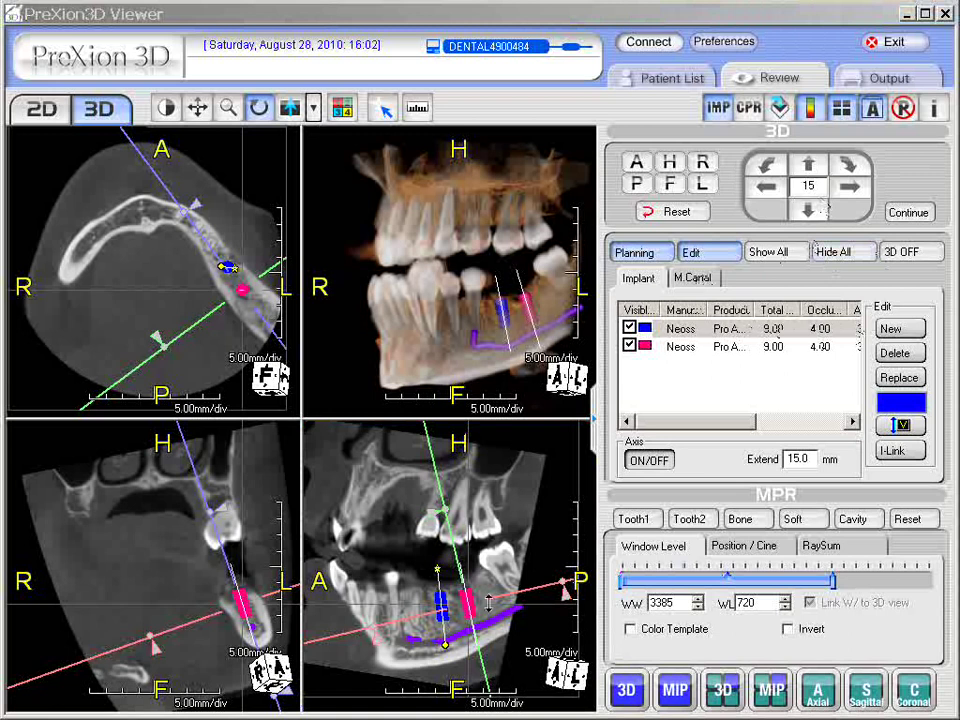
Save the current view as a scene named left-implants.
left_click(402, 233)
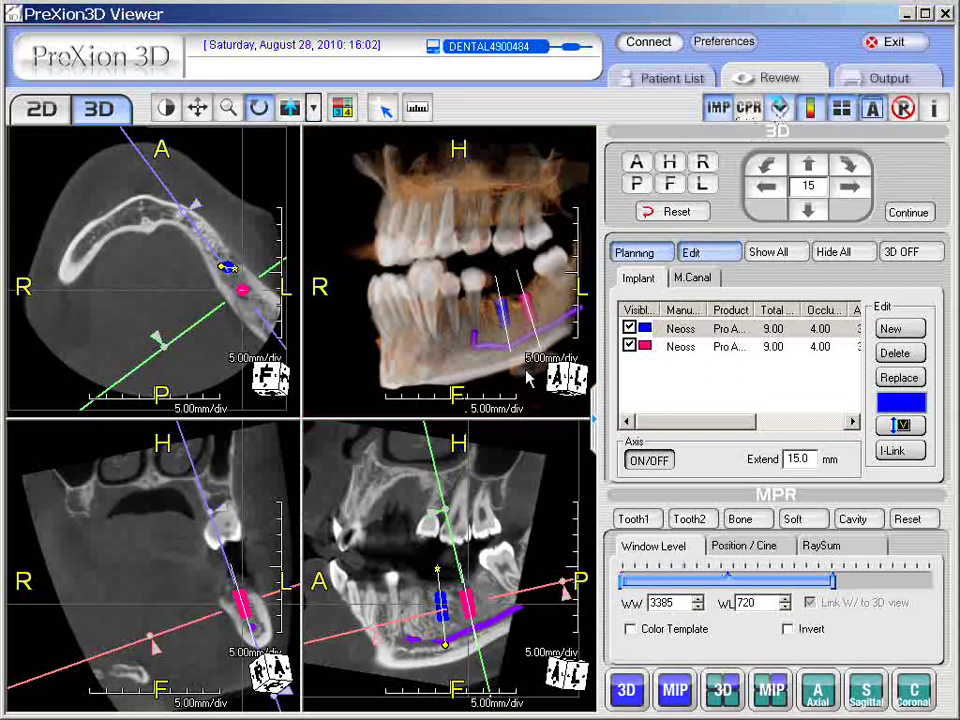
key("ctrl+s")
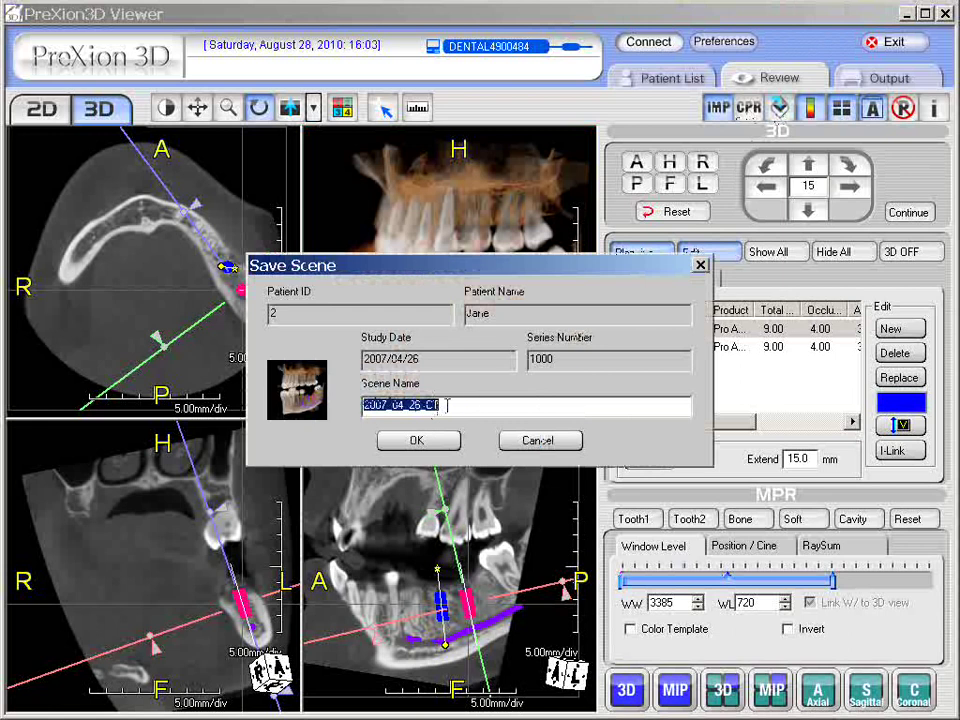
key("BackSpace")
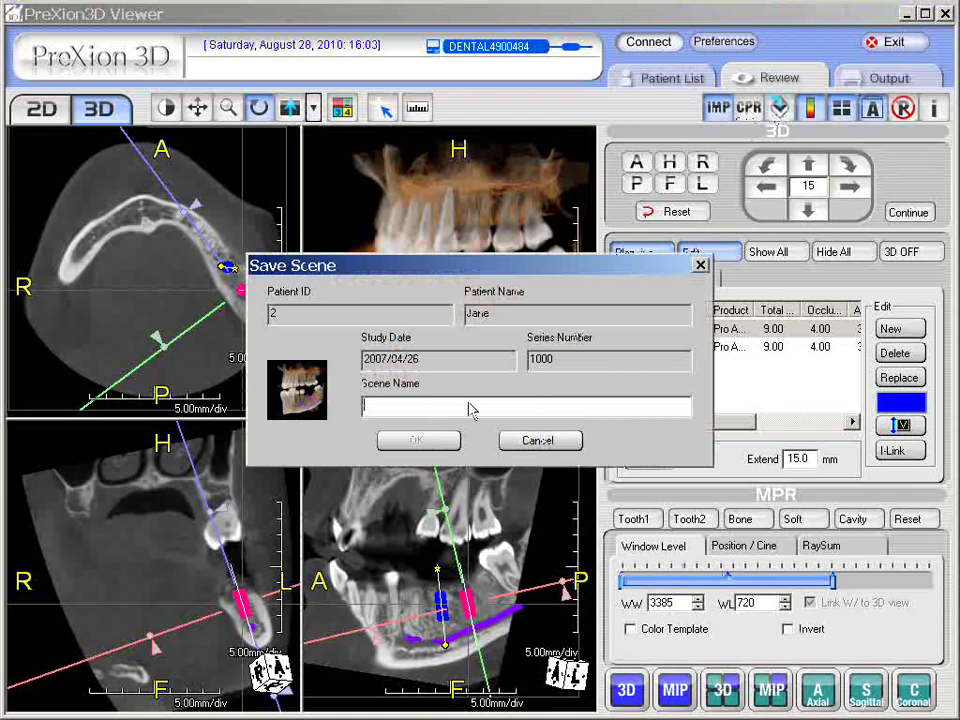
type("left")
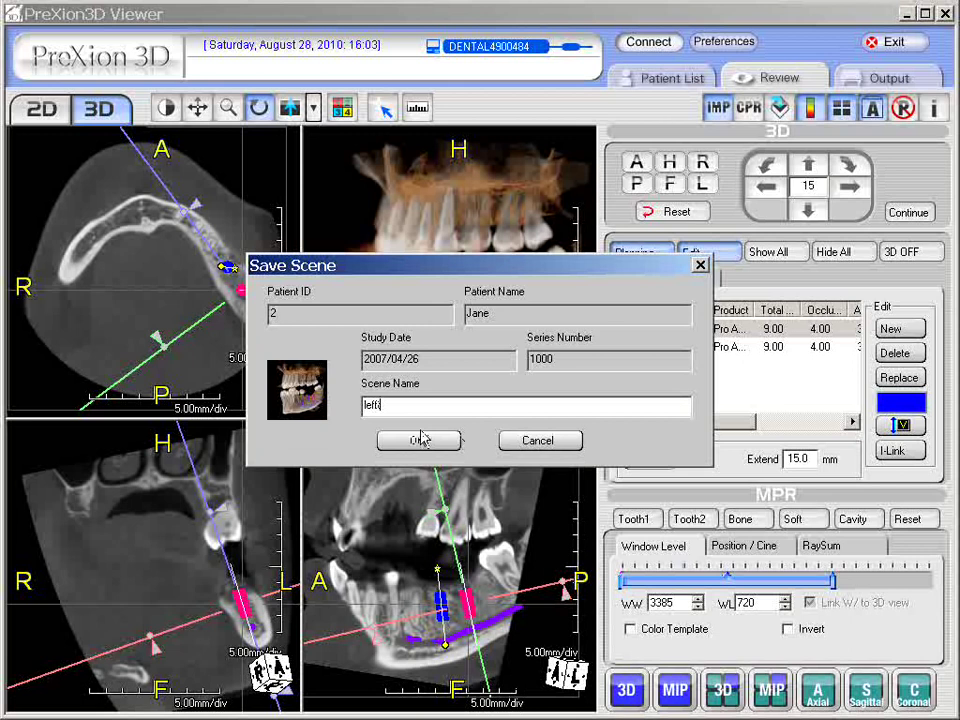
type("_implants")
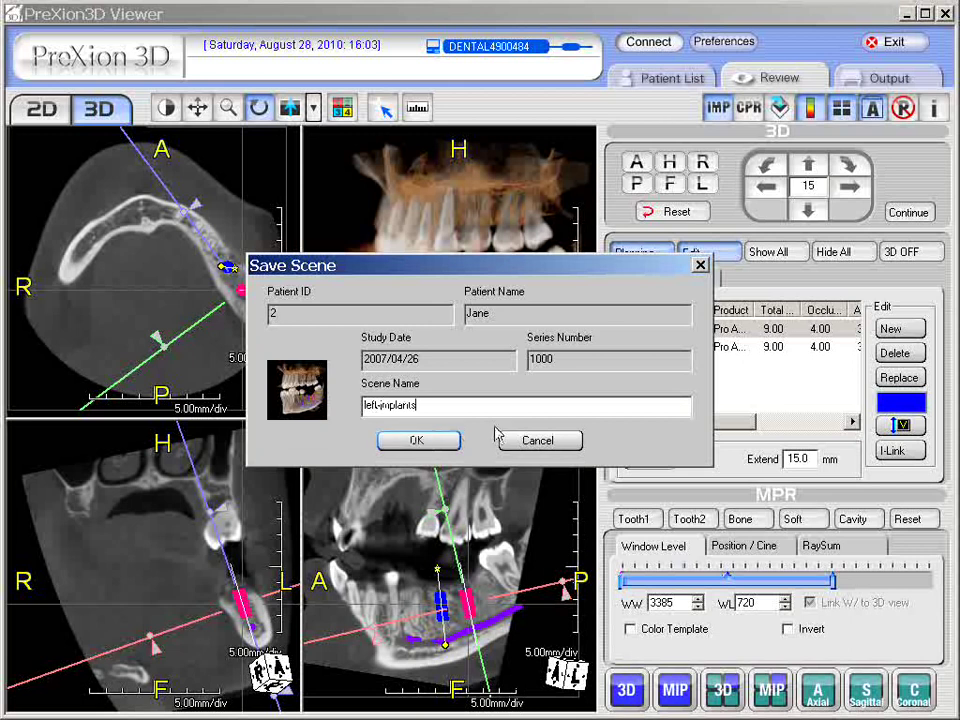
left_click(427, 440)
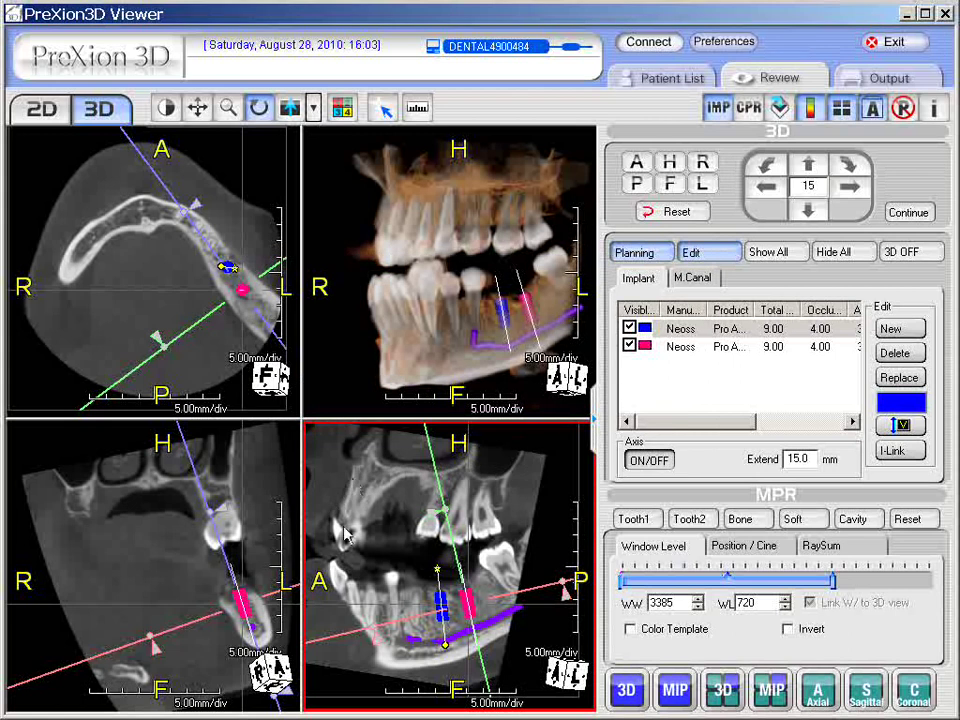
left_click(470, 300)
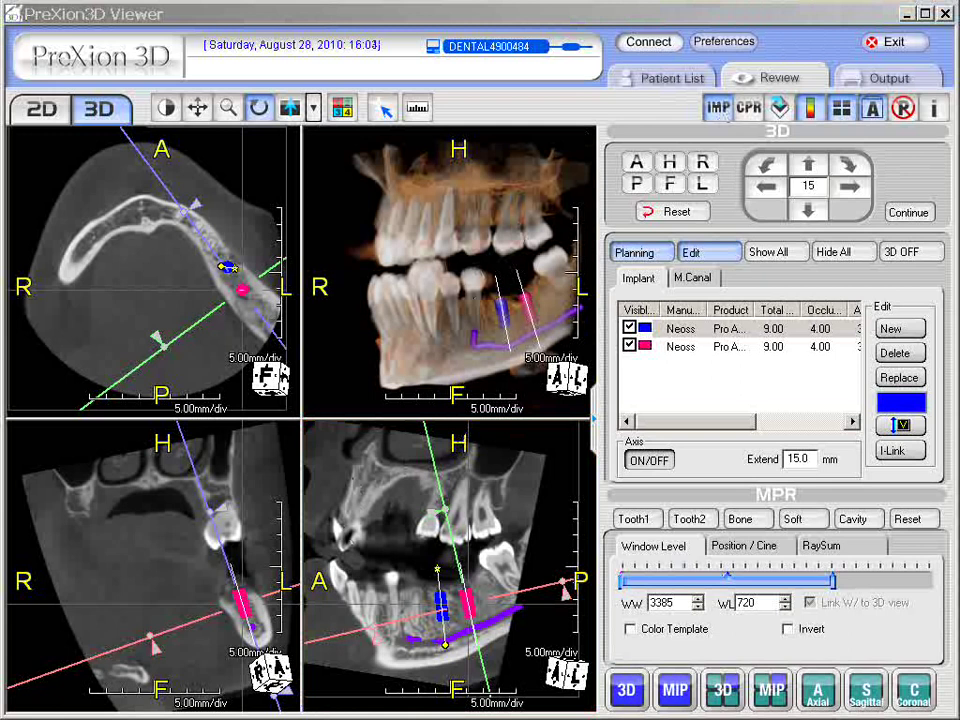
left_click(540, 480)
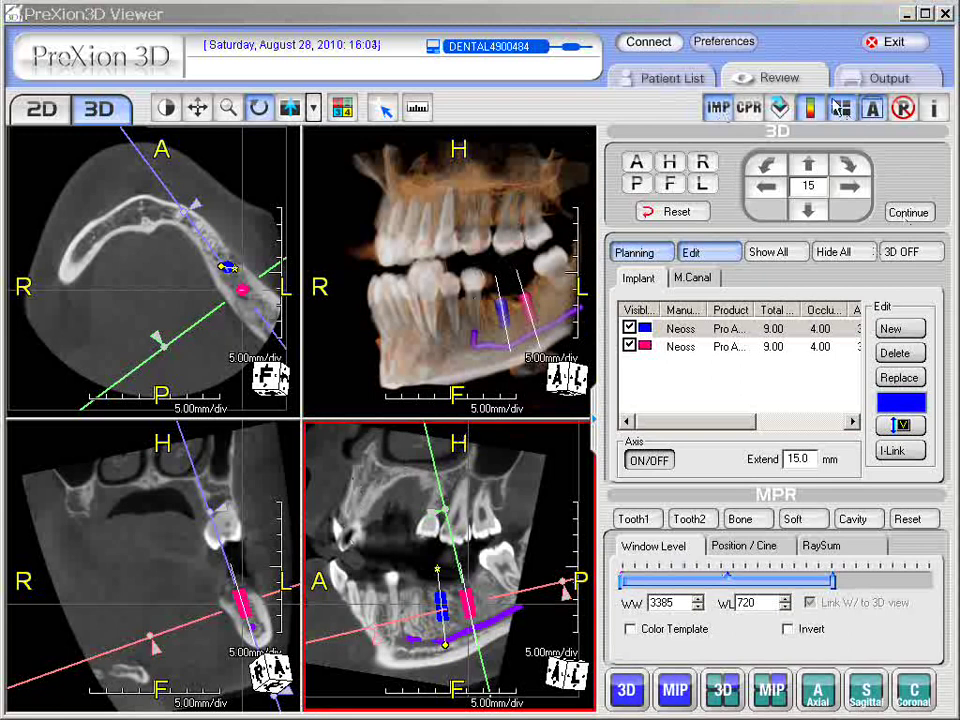
left_click(677, 80)
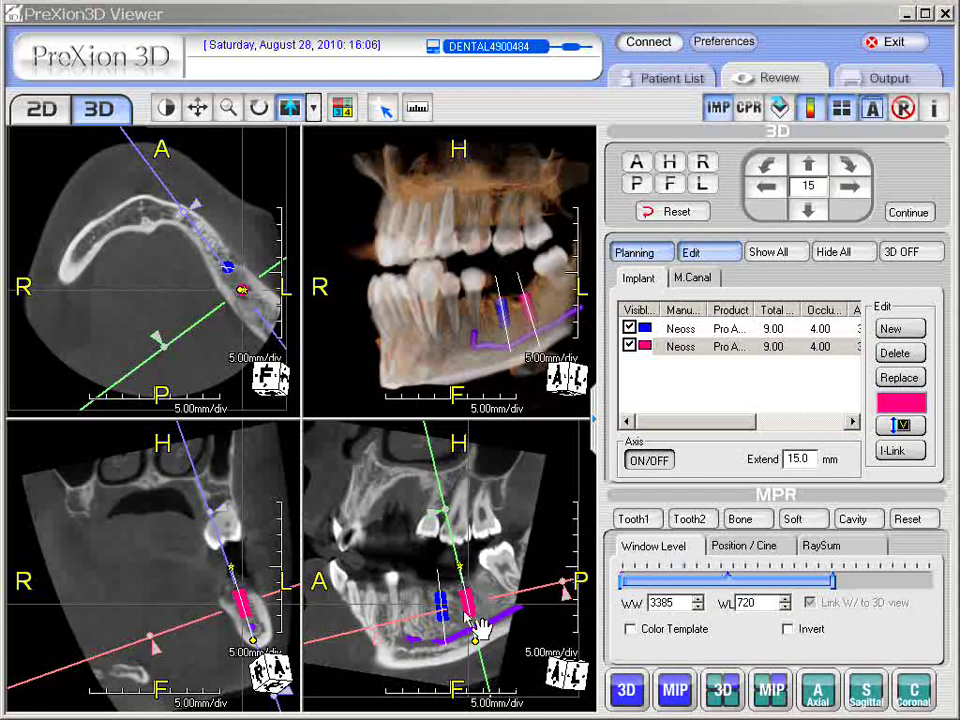
Rotate the 3D model towards the front and partly back to the left side to examine both implants.
left_click_drag(316, 238, 476, 408)
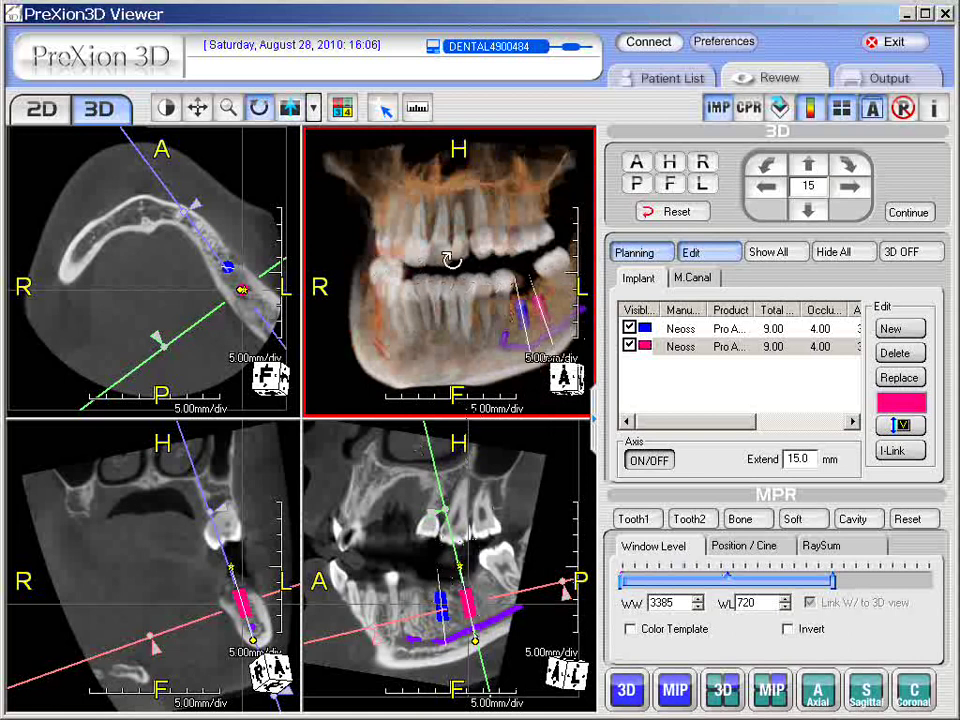
left_click_drag(429, 253, 407, 261)
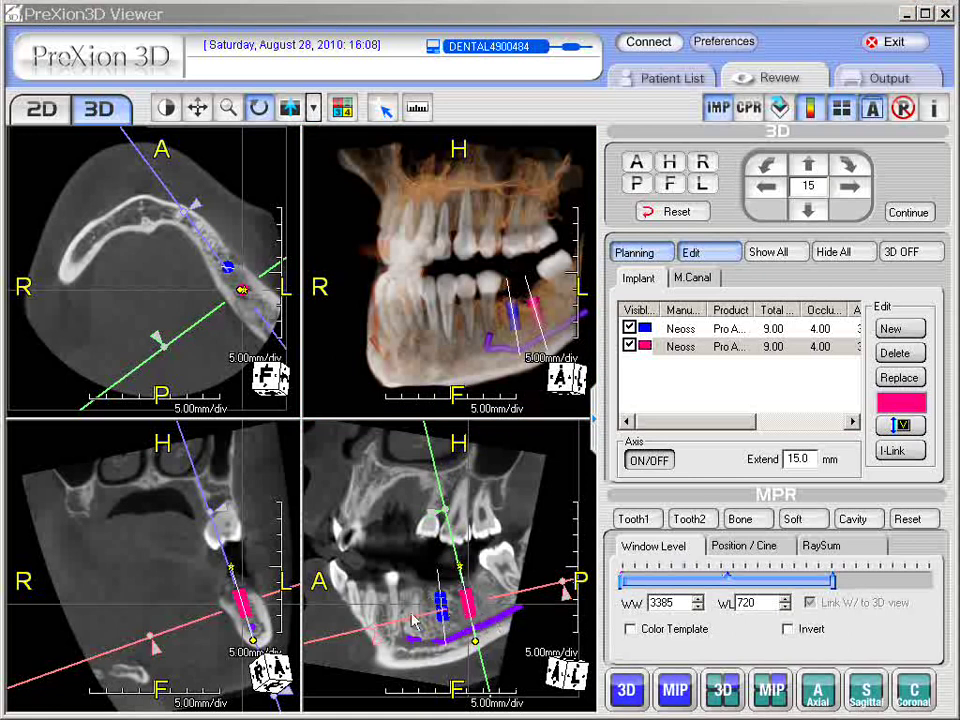
left_click(496, 600)
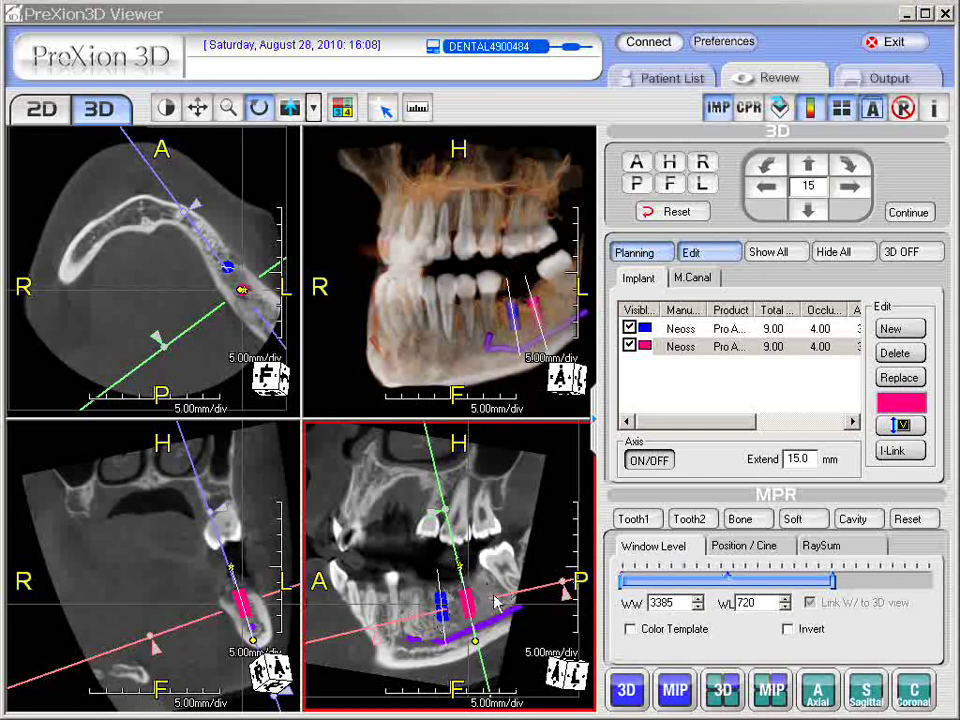